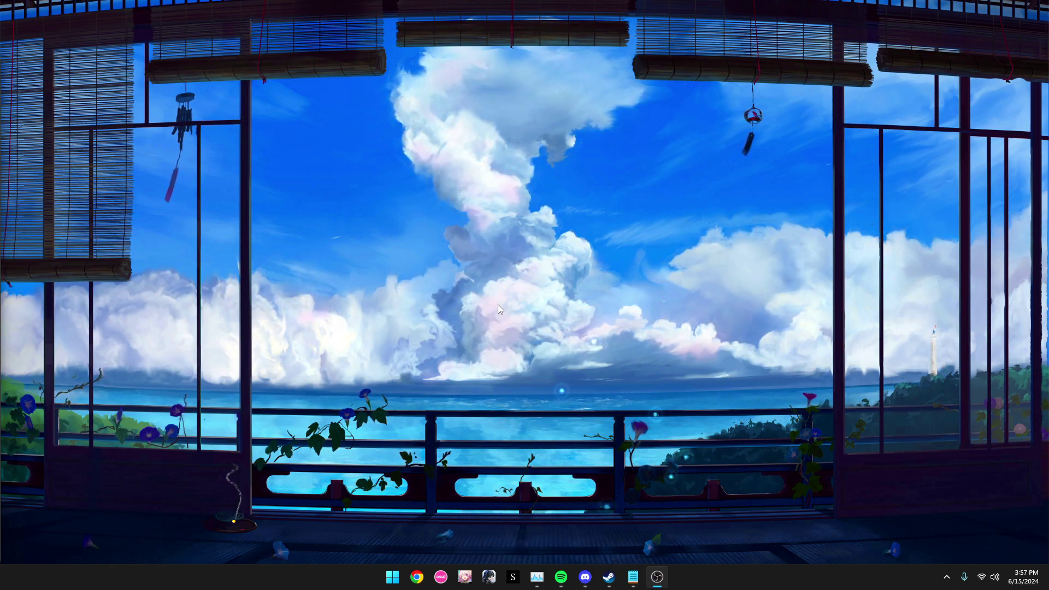
Find Registry Editor with a search for regedit, run it as administrator and allow it to make changes
key(super)
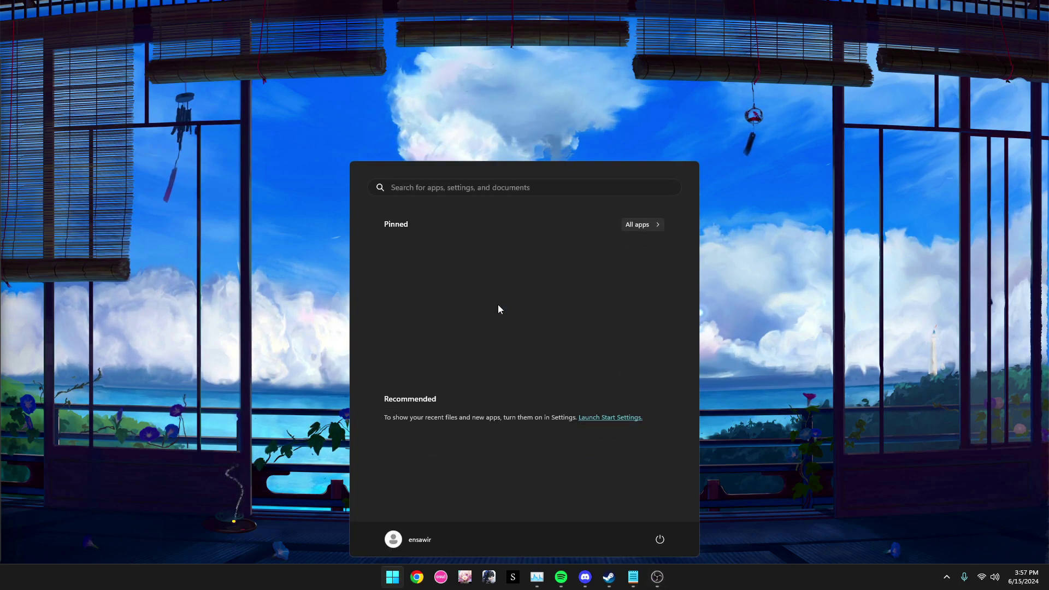
text(re)
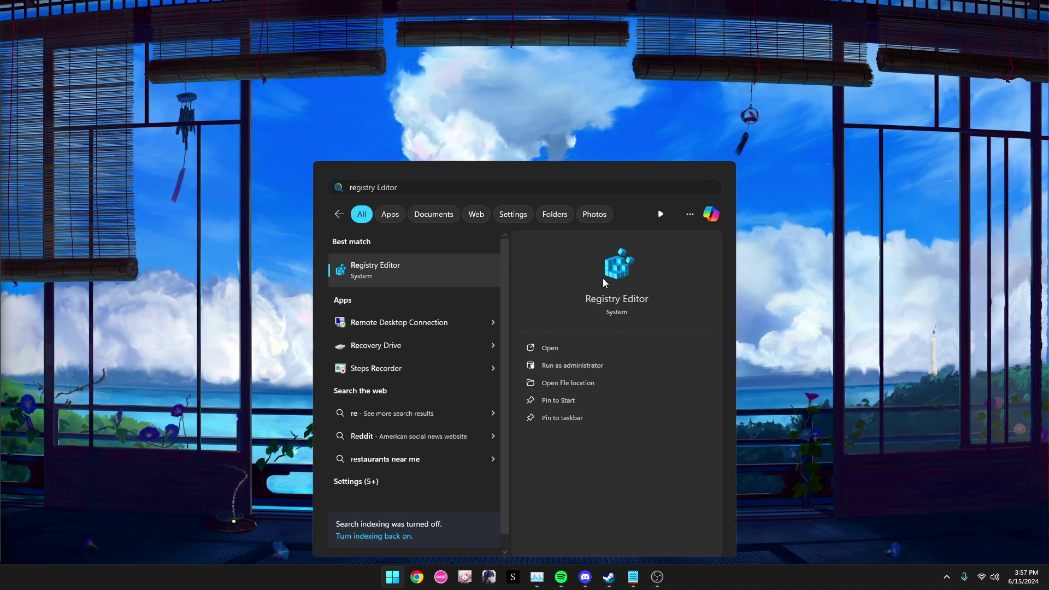
text(geditg)
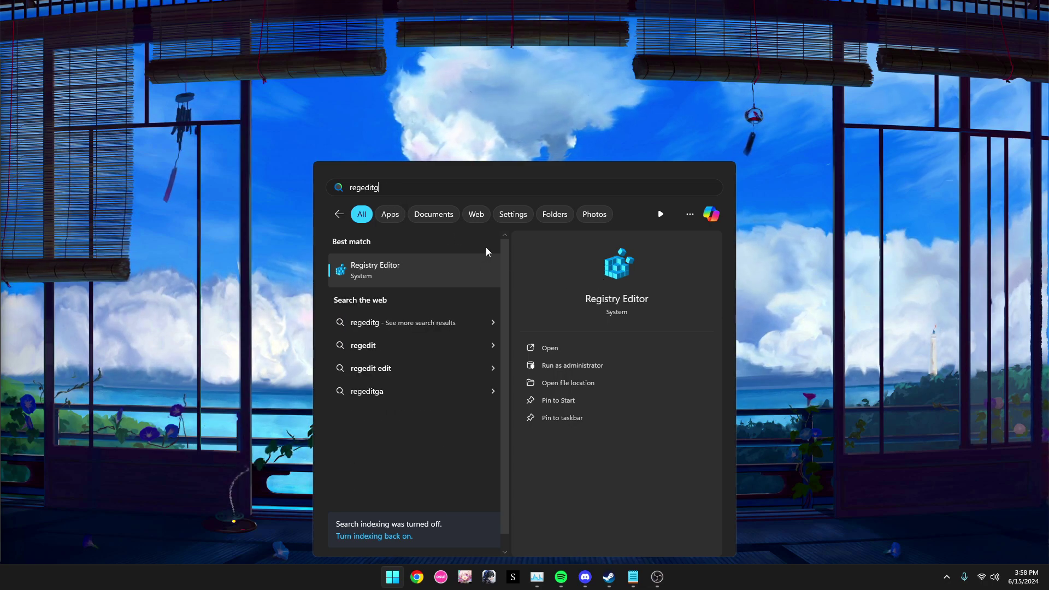
key(BackSpace)
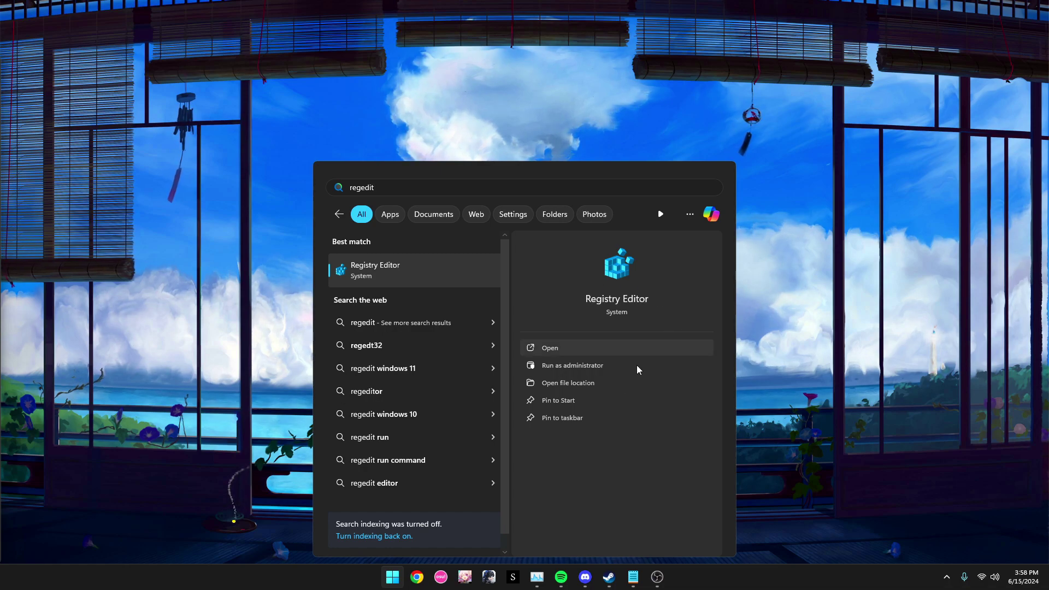
click(575, 366)
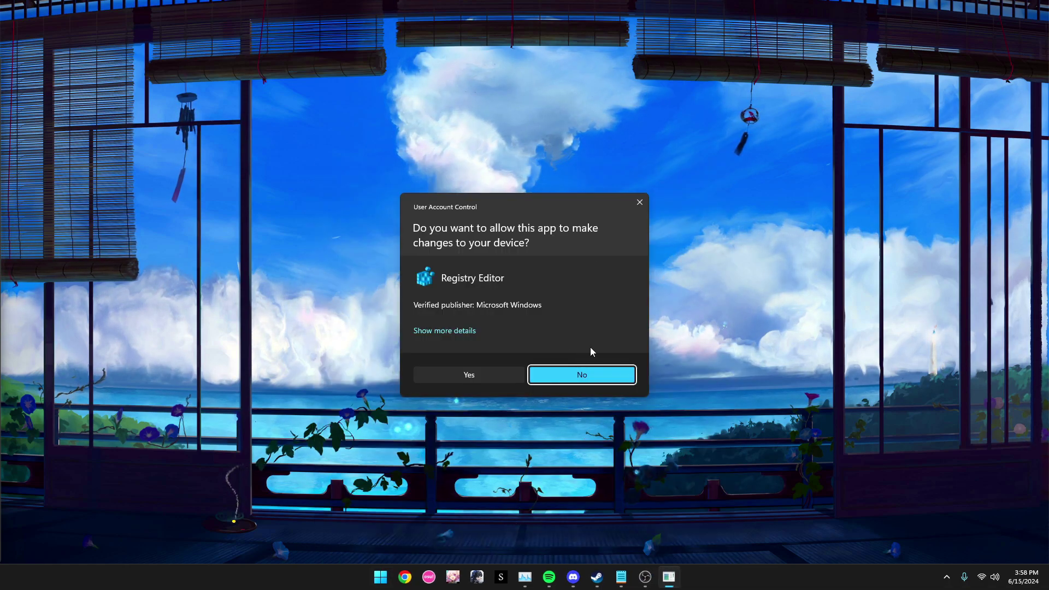
click(496, 375)
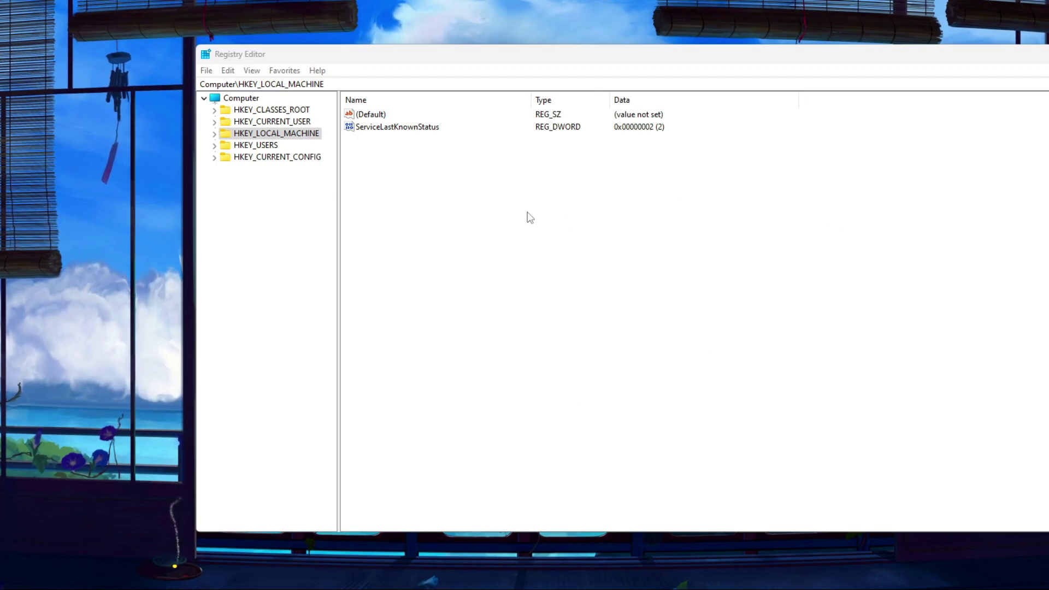
Expand the registry tree through HKEY_LOCAL_MACHINE, SYSTEM and CurrentControlSet down to the contents of the Control key
click(229, 135)
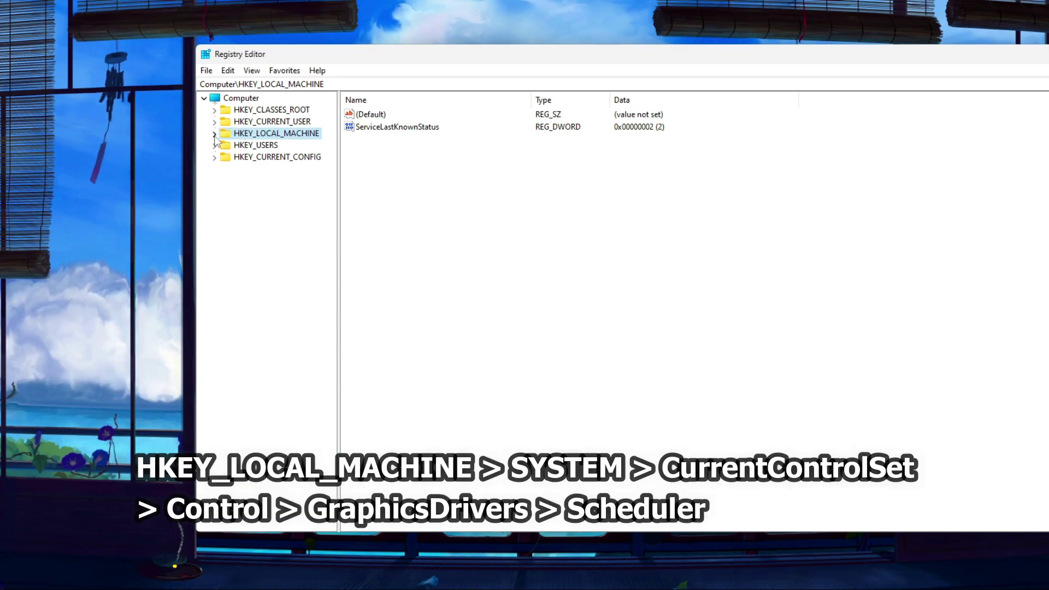
click(214, 135)
click(225, 158)
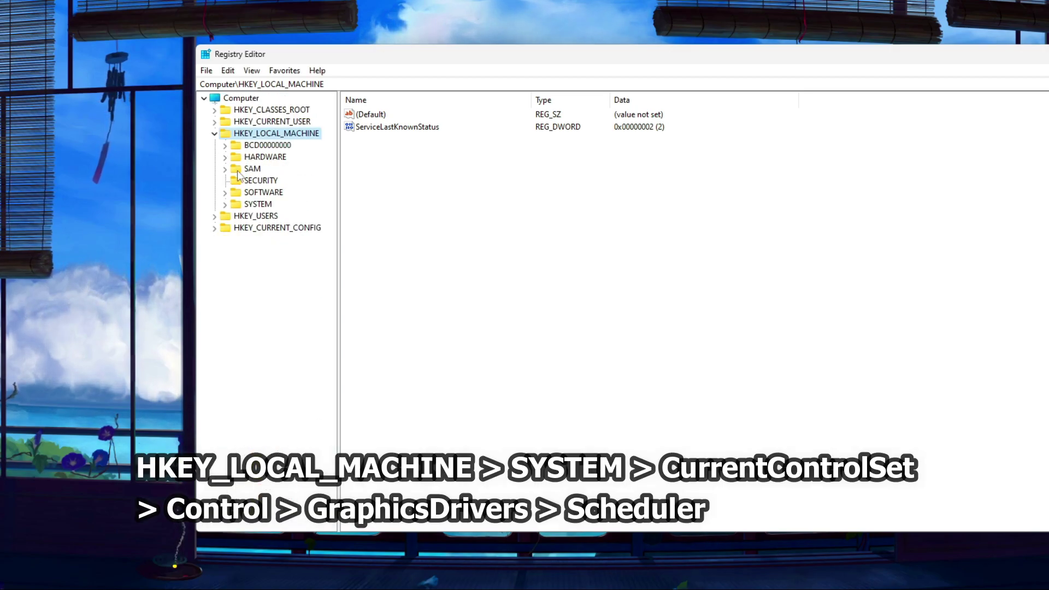
click(259, 205)
click(225, 206)
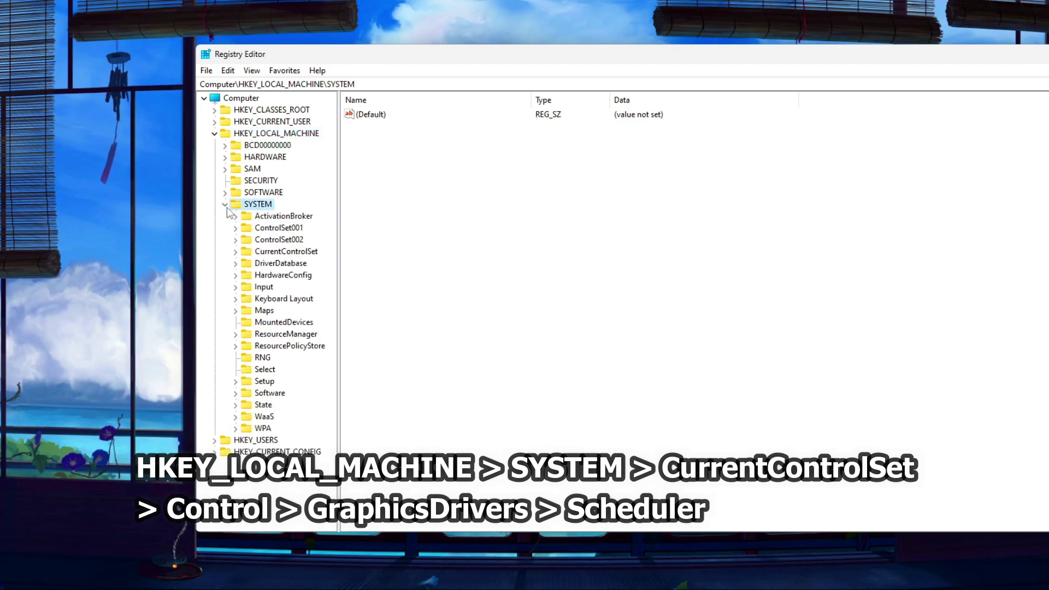
double_click(257, 253)
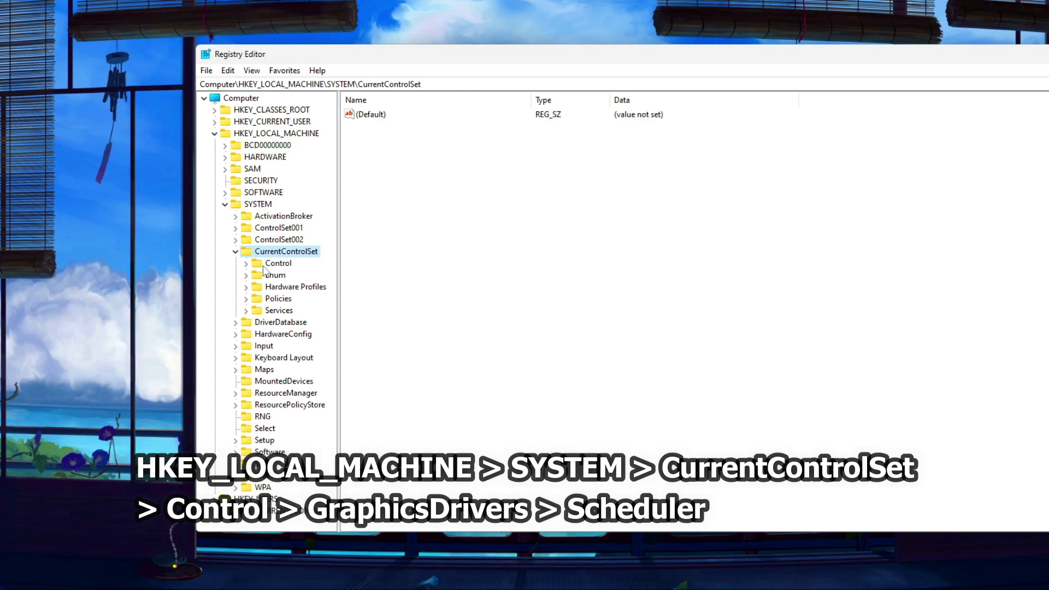
click(263, 265)
click(246, 265)
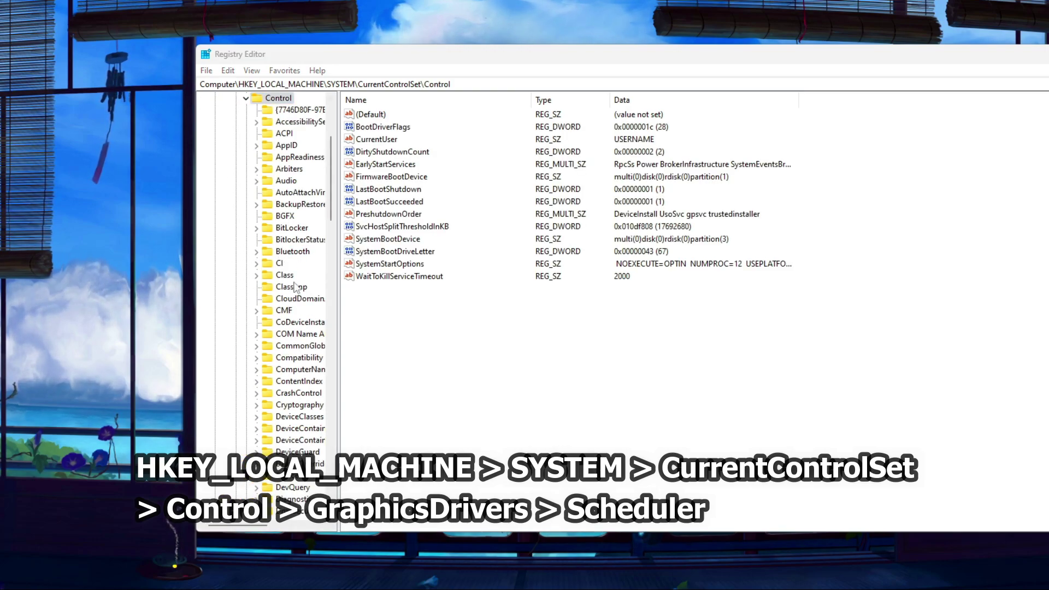
Widen the key tree, expand GraphicsDrivers under Control and open its Scheduler key
click(283, 275)
key(g)
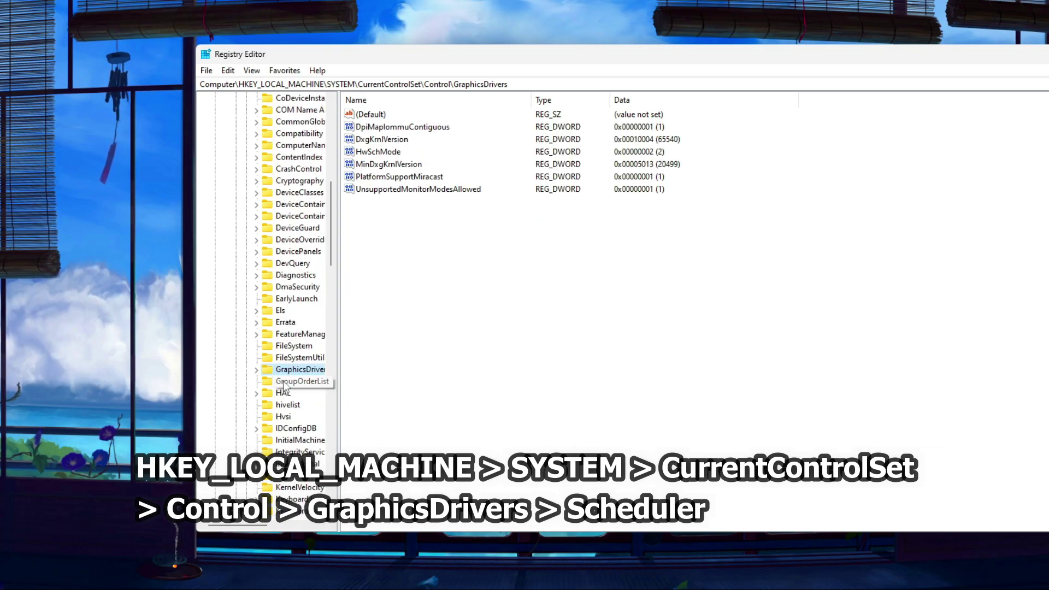
drag(337, 482, 471, 481)
scroll(286, 273, down, 3)
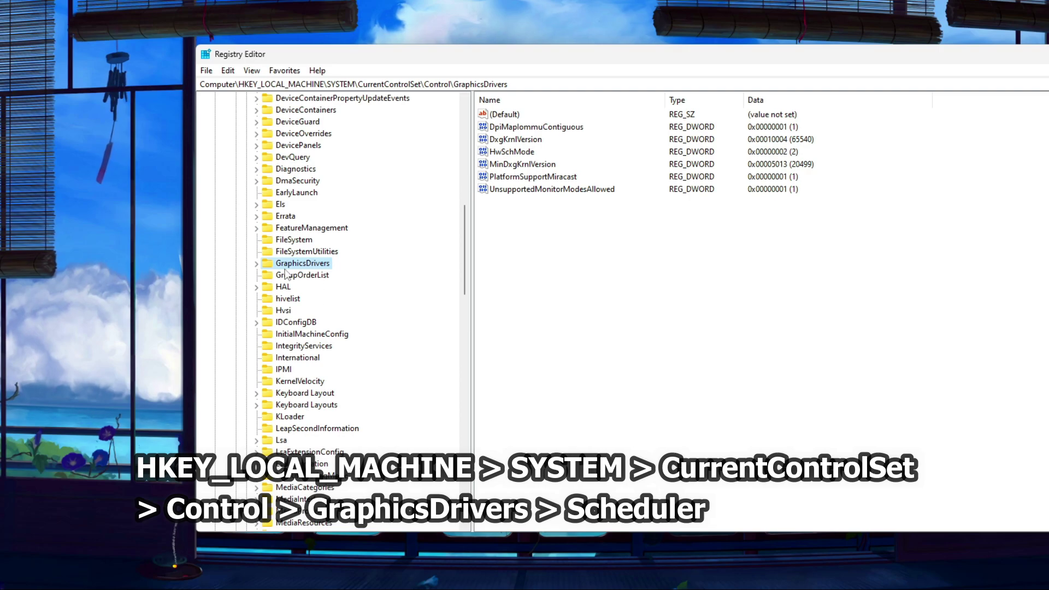
click(256, 264)
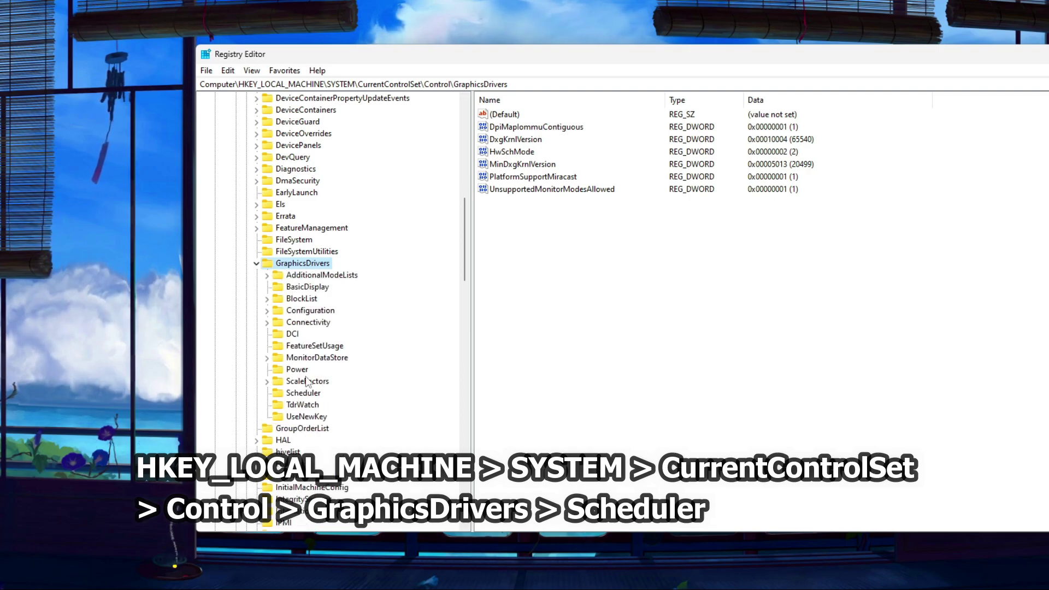
click(300, 397)
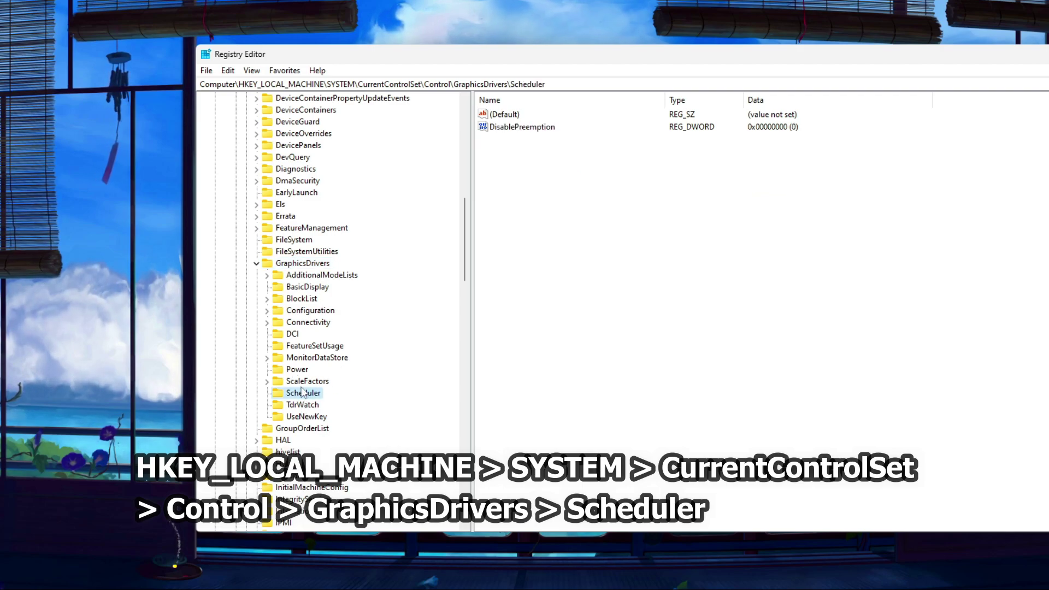
Try to add a new subkey named Scheduler under the GraphicsDrivers key
scroll(306, 402, down, 1)
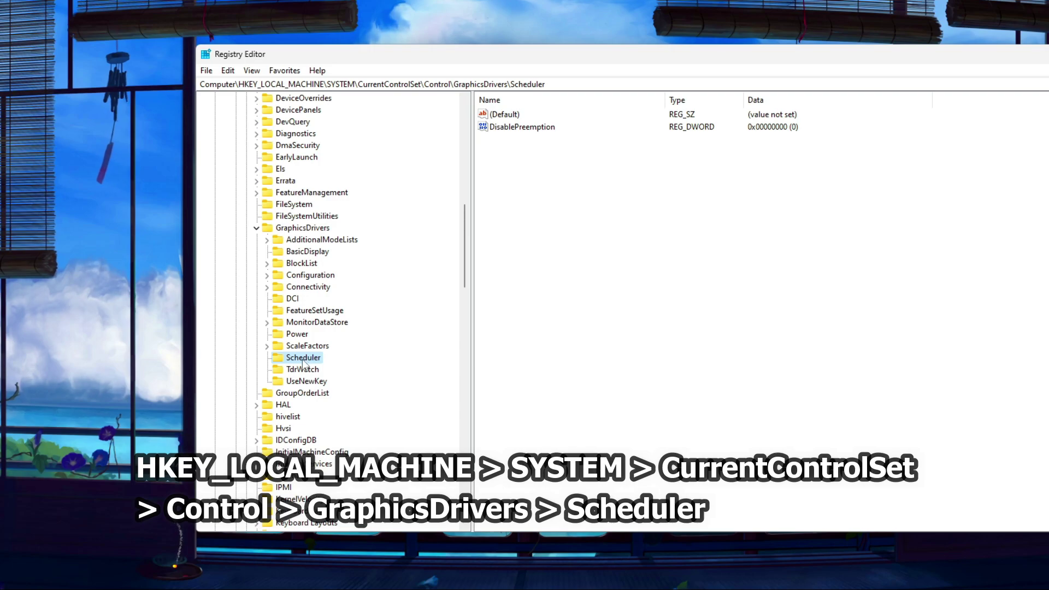
right_click(306, 229)
mouse_move(361, 252)
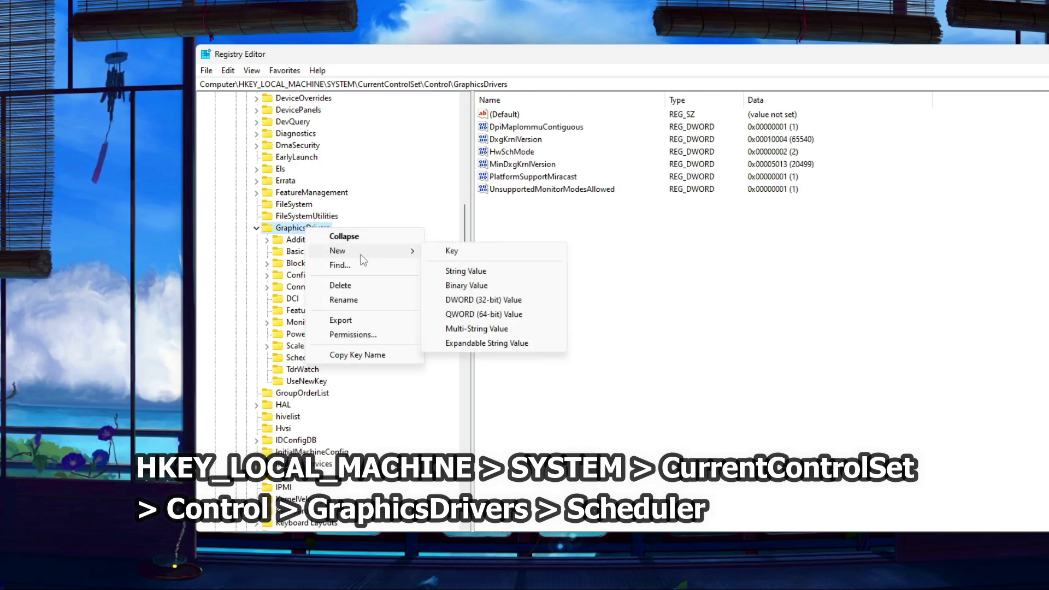
click(457, 251)
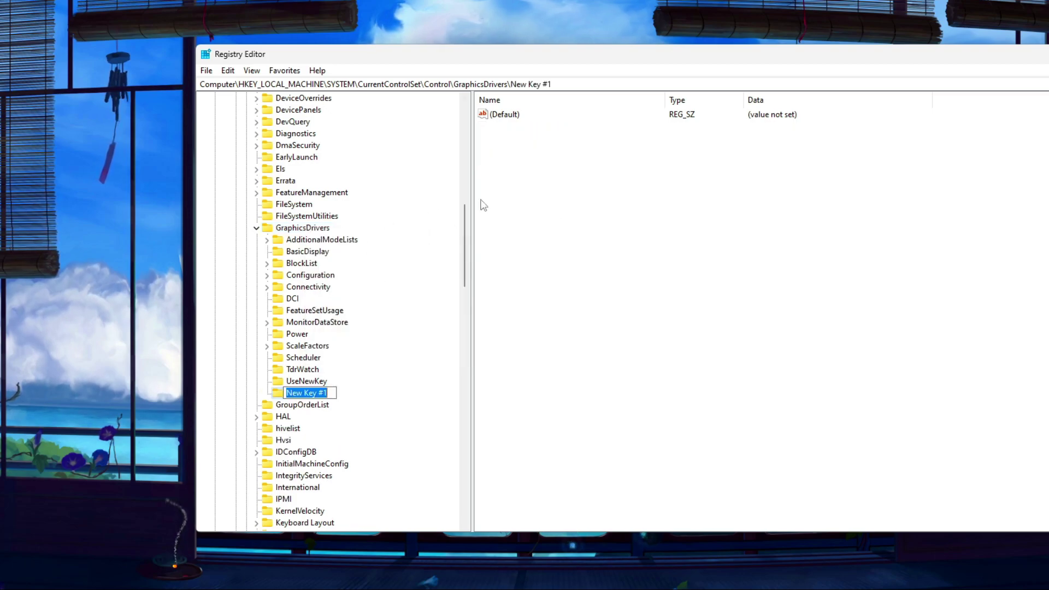
text(Scheduler)
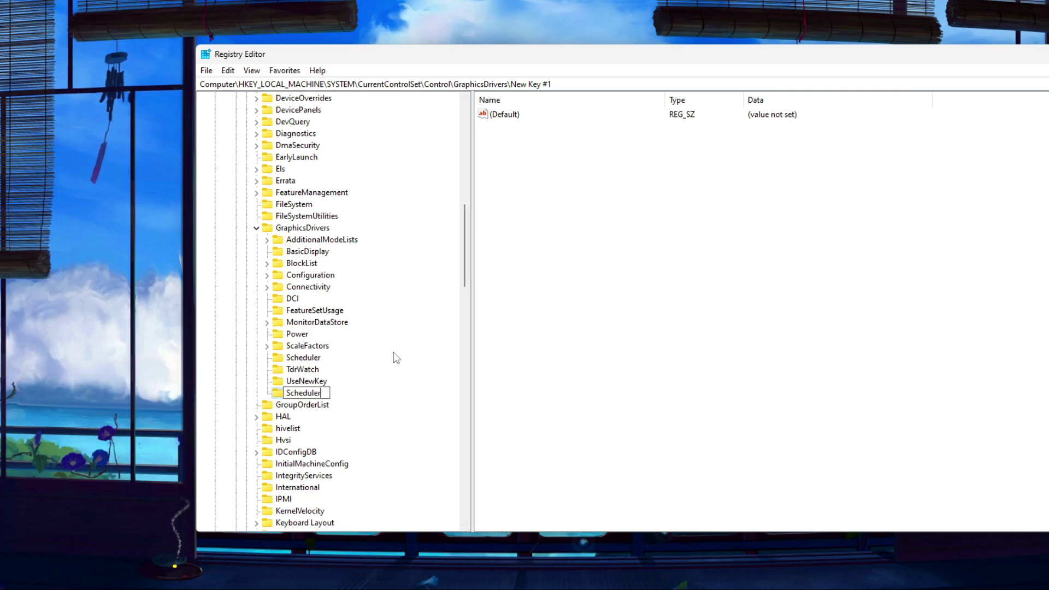
key(Escape)
Permanently delete the newly added subkey under GraphicsDrivers
right_click(317, 400)
right_click(319, 390)
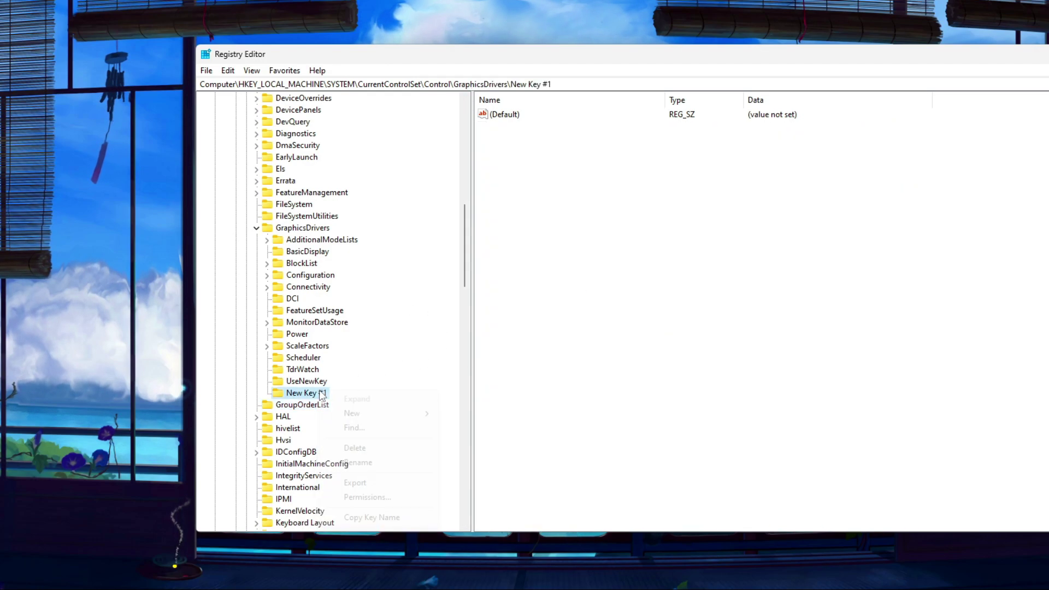
click(394, 450)
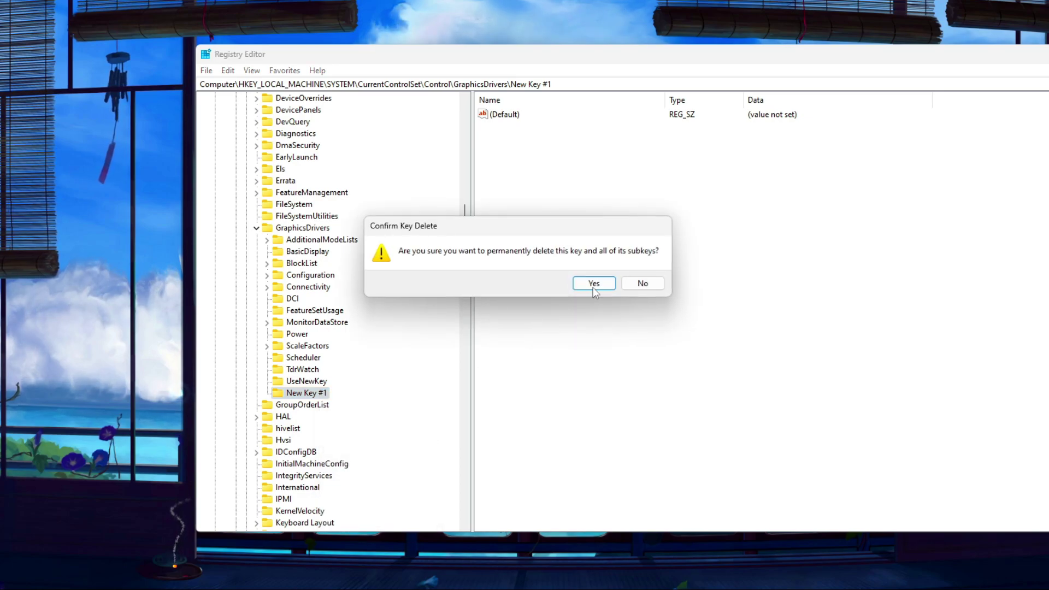
click(594, 285)
Try to add a DWORD (32-bit) value named DisablePreemption to the Scheduler key under GraphicsDrivers
click(315, 231)
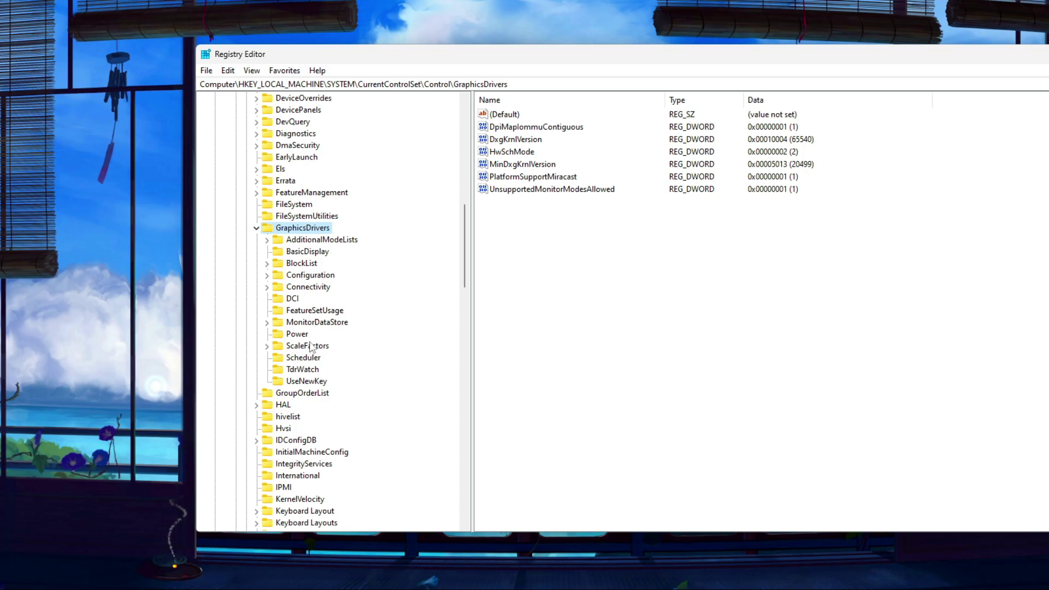
click(311, 361)
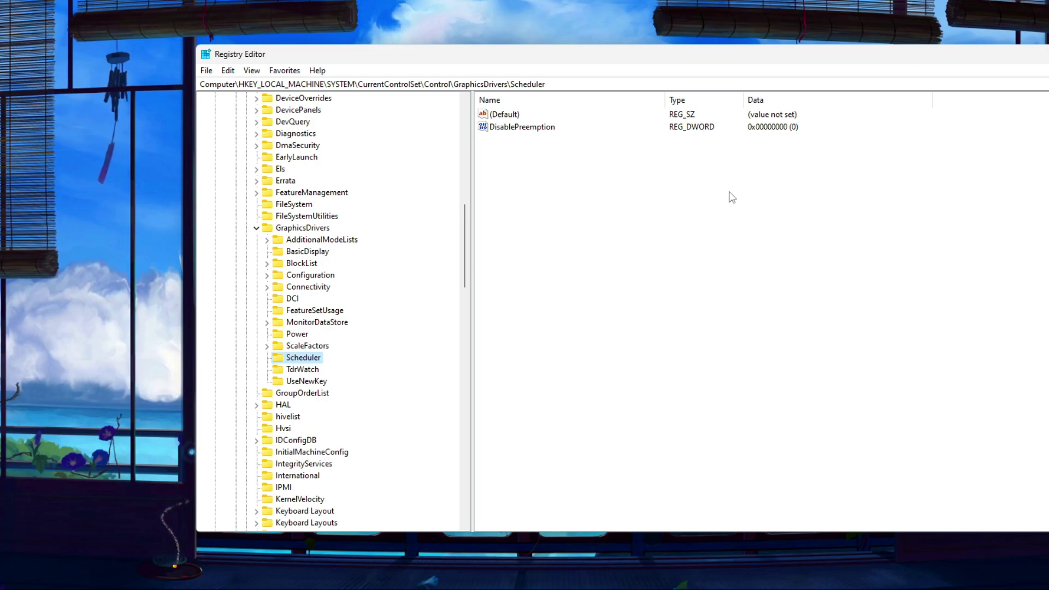
right_click(536, 176)
mouse_move(579, 192)
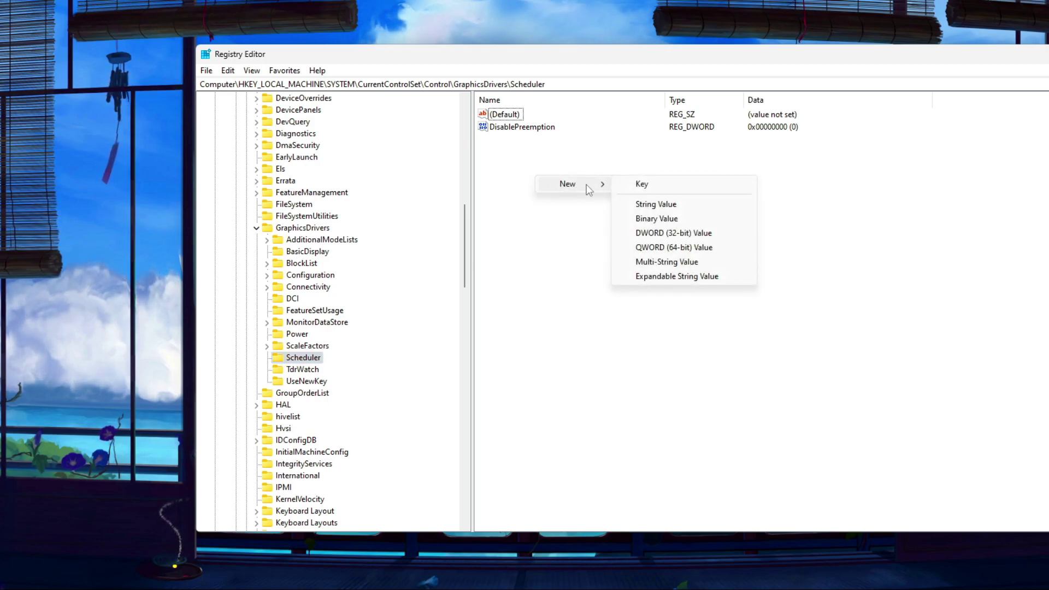
click(668, 233)
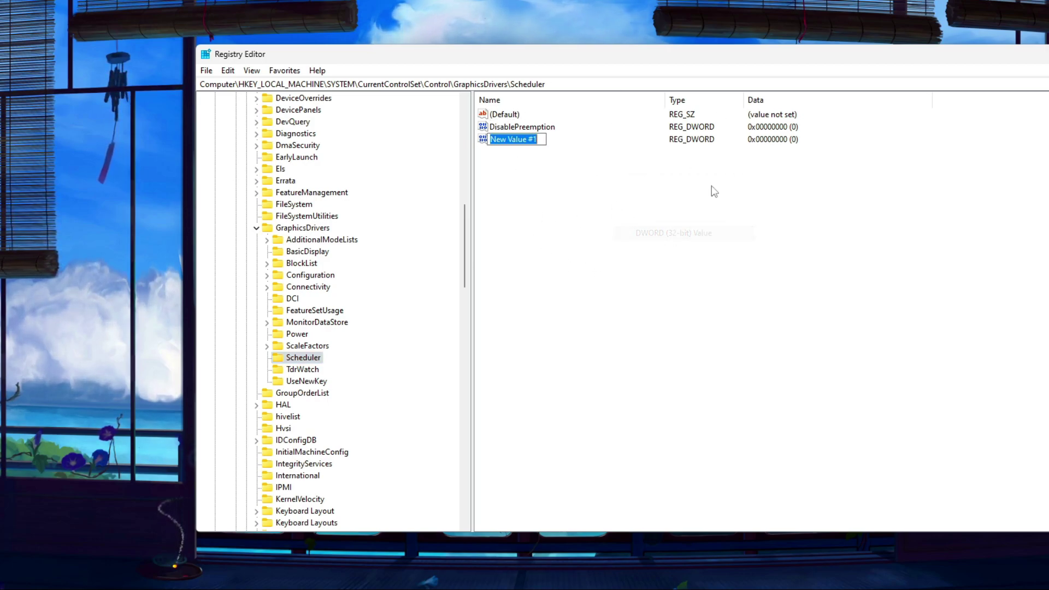
text(Disab)
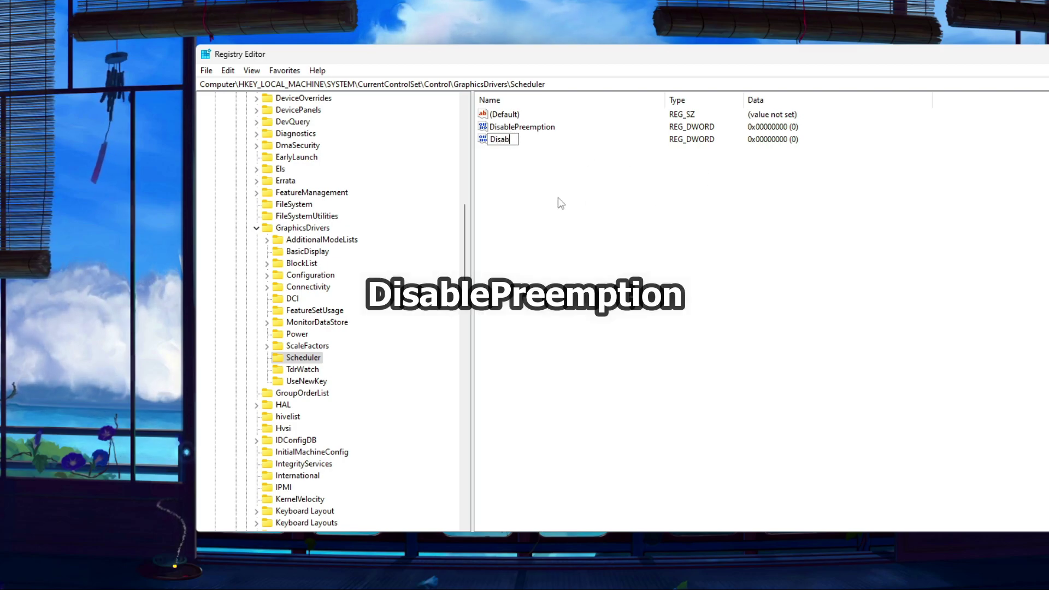
text(lePreemption)
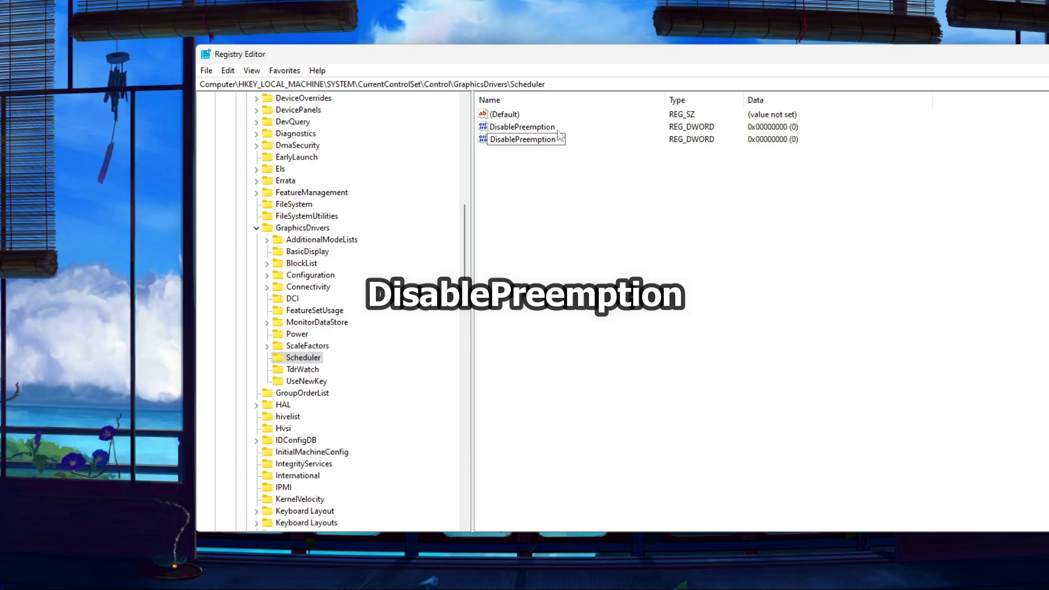
key(Return)
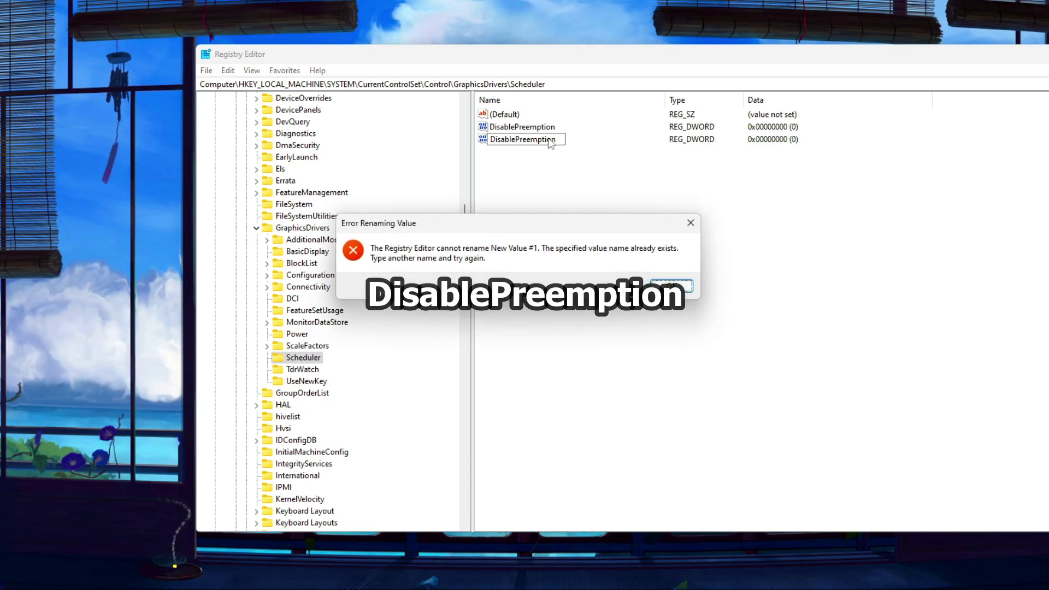
Delete the newly added duplicate DWORD value from the Scheduler key
click(687, 286)
key(Delete)
key(Return)
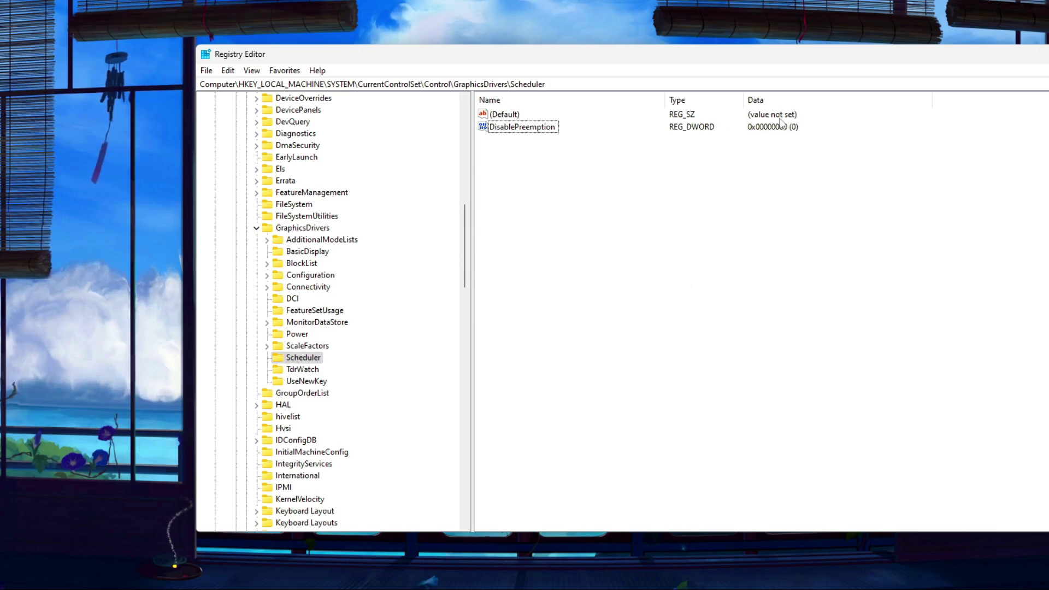
Modify the DisablePreemption value in the Scheduler key, accepting value data 0 with a hexadecimal base
right_click(551, 131)
click(578, 136)
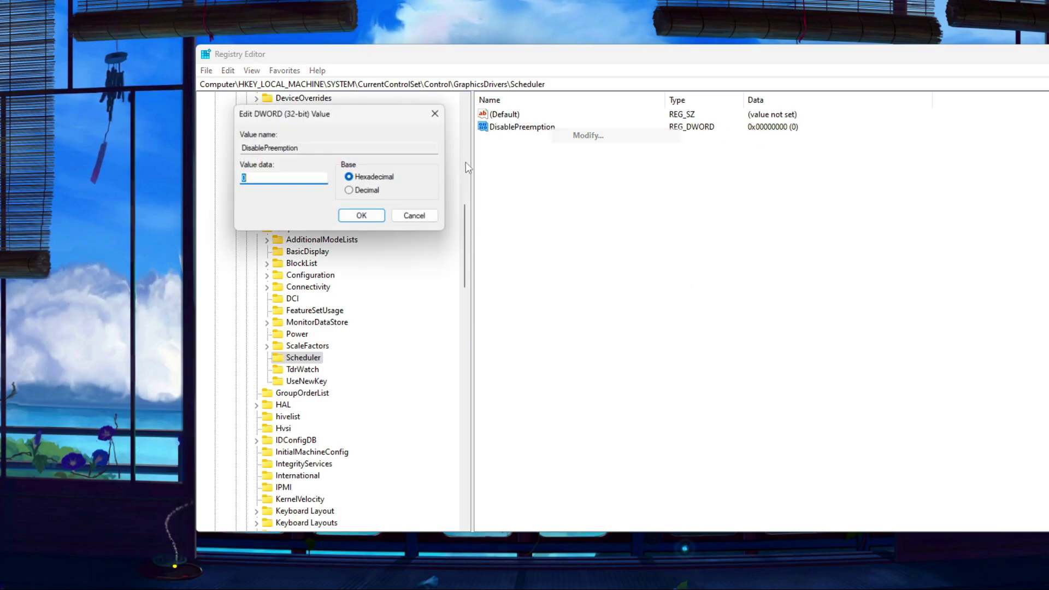
drag(352, 114, 530, 174)
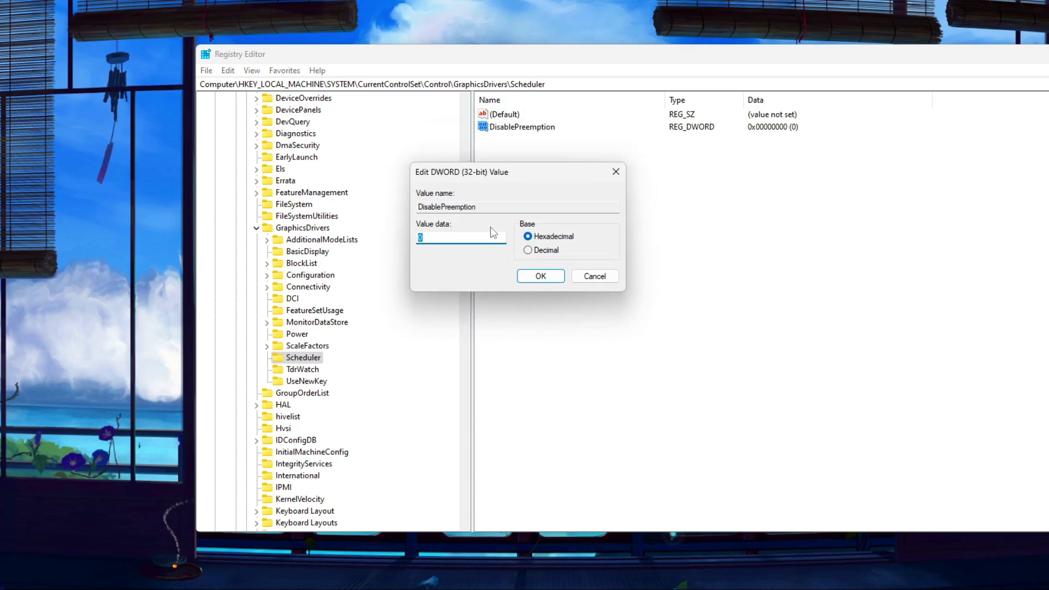
click(541, 277)
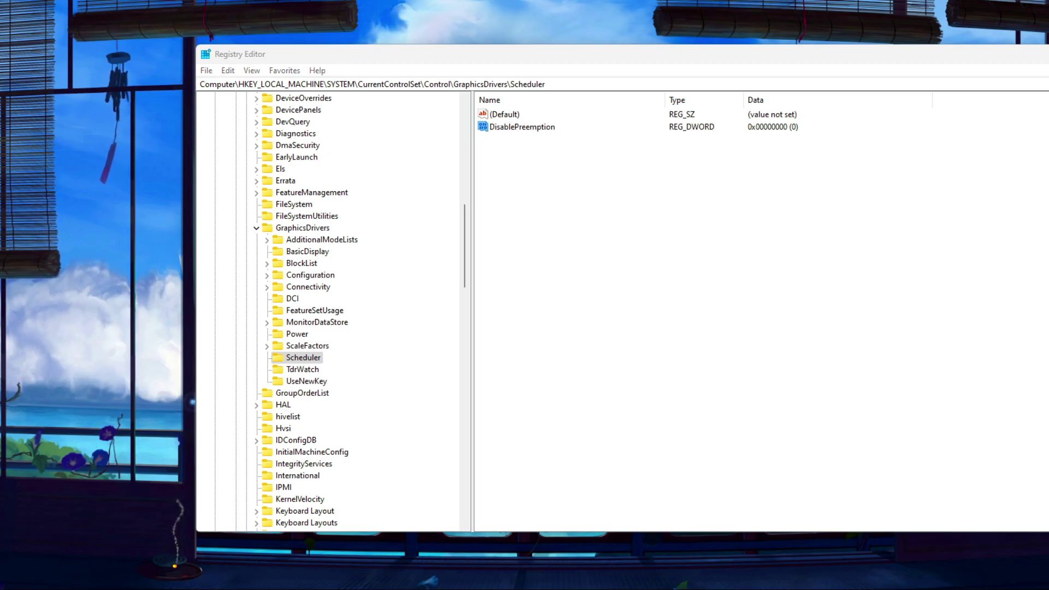
Collapse the HKEY_LOCAL_MACHINE branch, reopen it and expand its SYSTEM key
drag(466, 255, 473, 151)
click(214, 133)
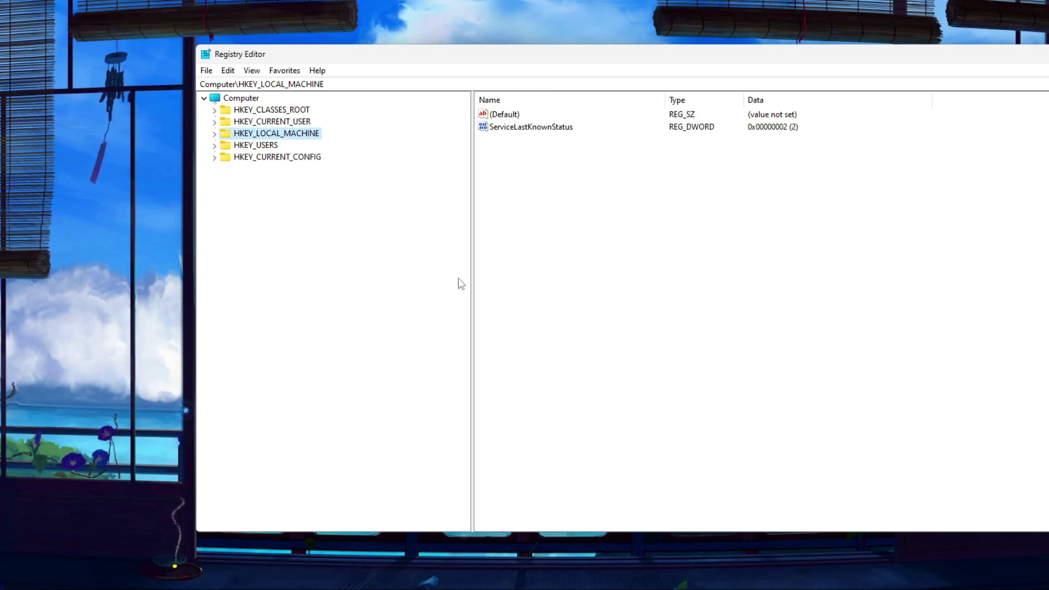
click(214, 133)
click(257, 169)
click(225, 169)
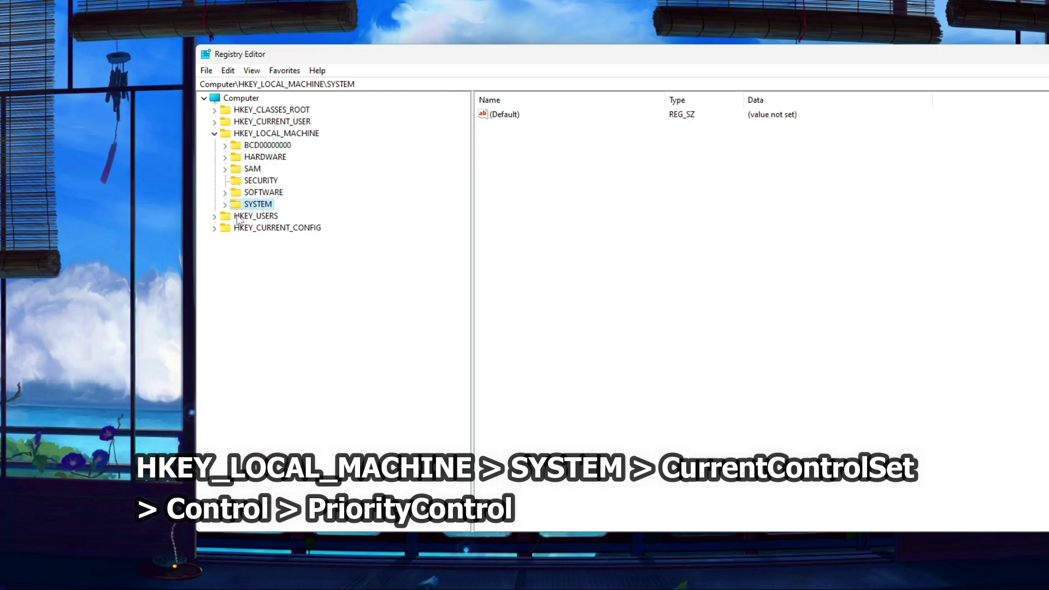
click(225, 204)
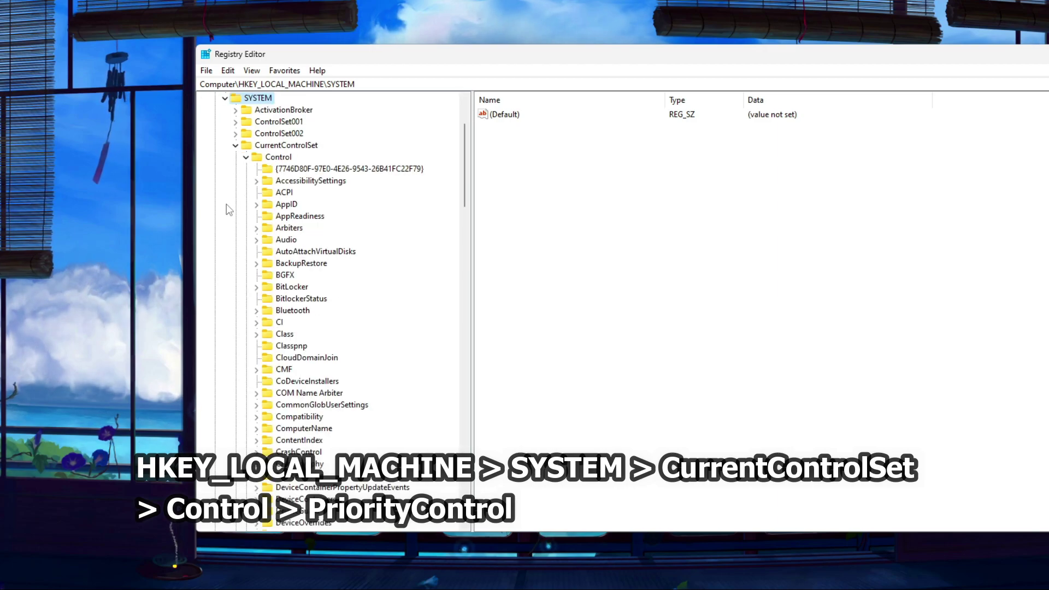
Collapse and reopen CurrentControlSet under SYSTEM, and expand its Control key
click(268, 145)
click(235, 145)
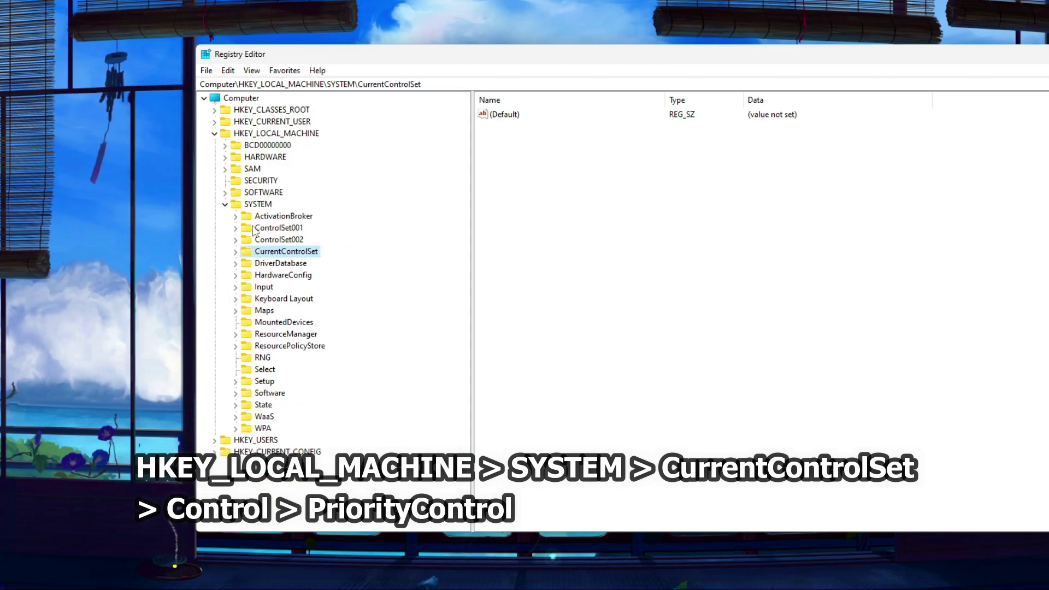
click(236, 251)
click(246, 111)
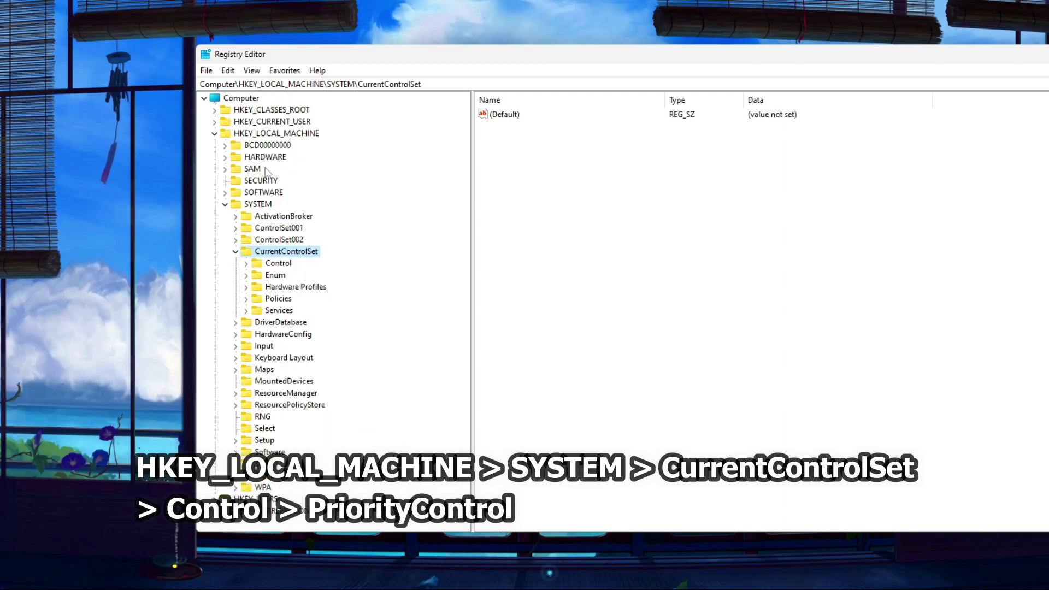
click(254, 264)
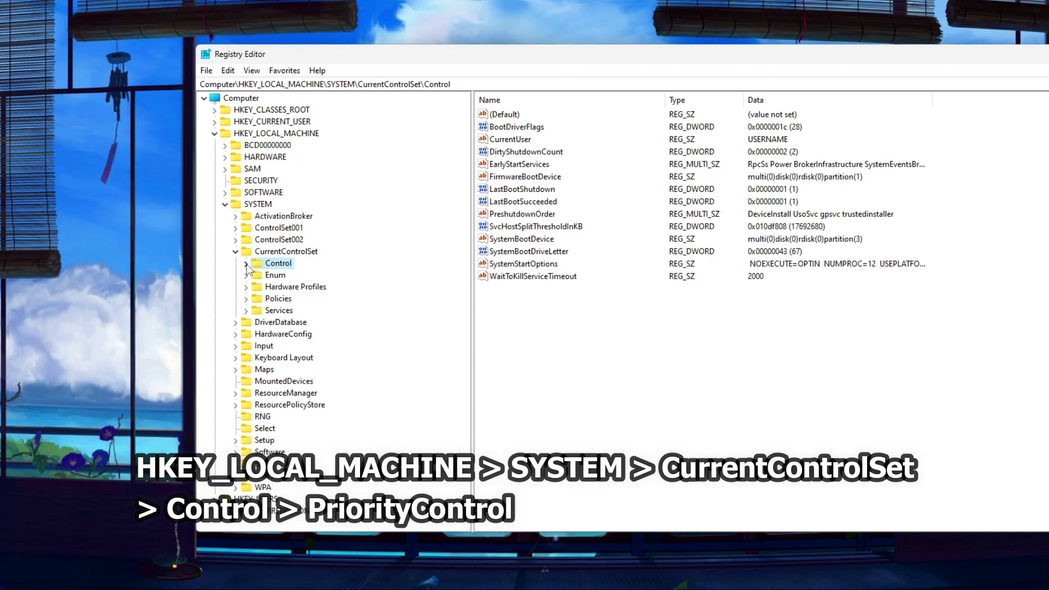
click(247, 264)
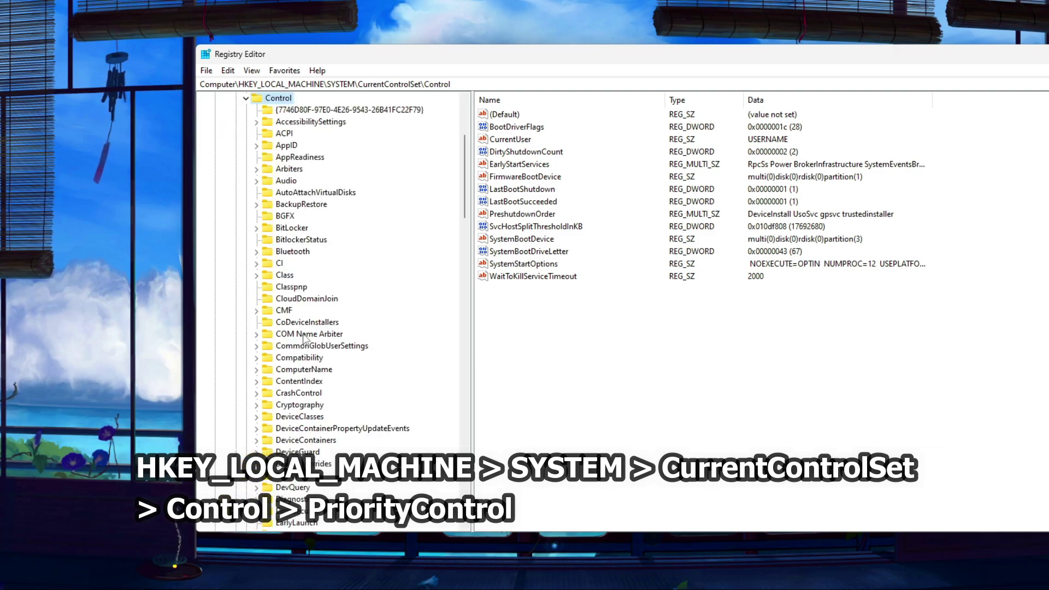
Collapse the GraphicsDrivers key and select the PriorityControl key under Control
key(c)
key(o)
key(m)
key(p)
scroll(304, 339, down, 2)
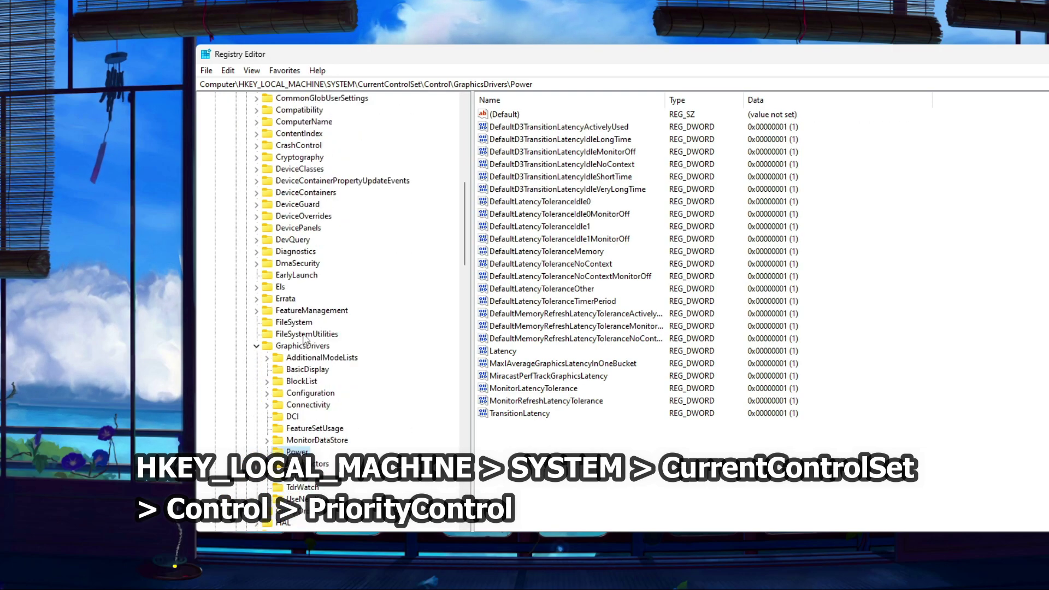
click(257, 346)
scroll(295, 385, down, 12)
scroll(296, 385, down, 12)
click(287, 361)
key(p)
scroll(308, 361, up, 18)
scroll(312, 375, down, 6)
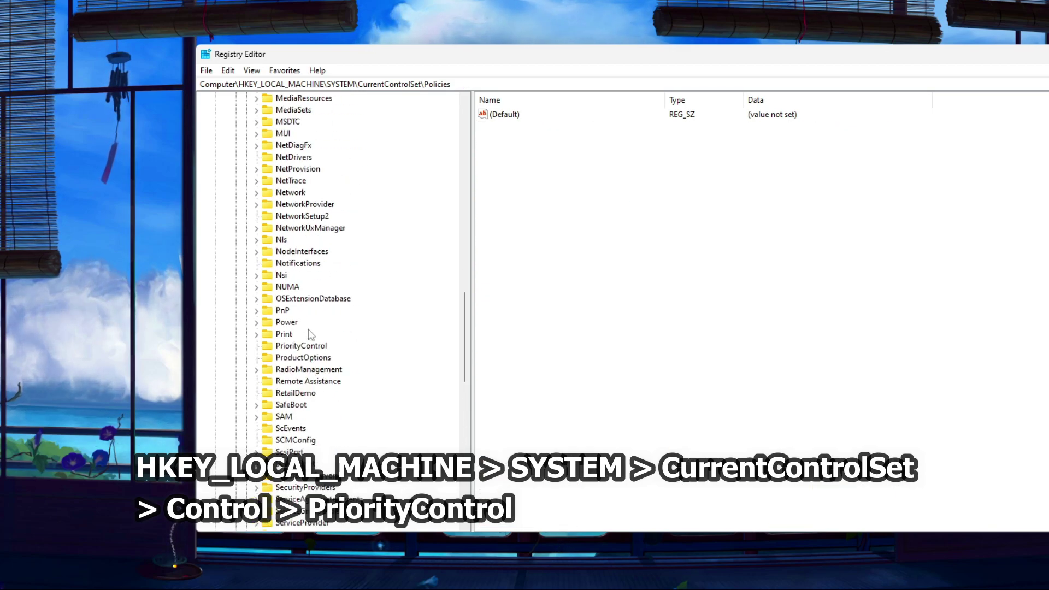
click(308, 346)
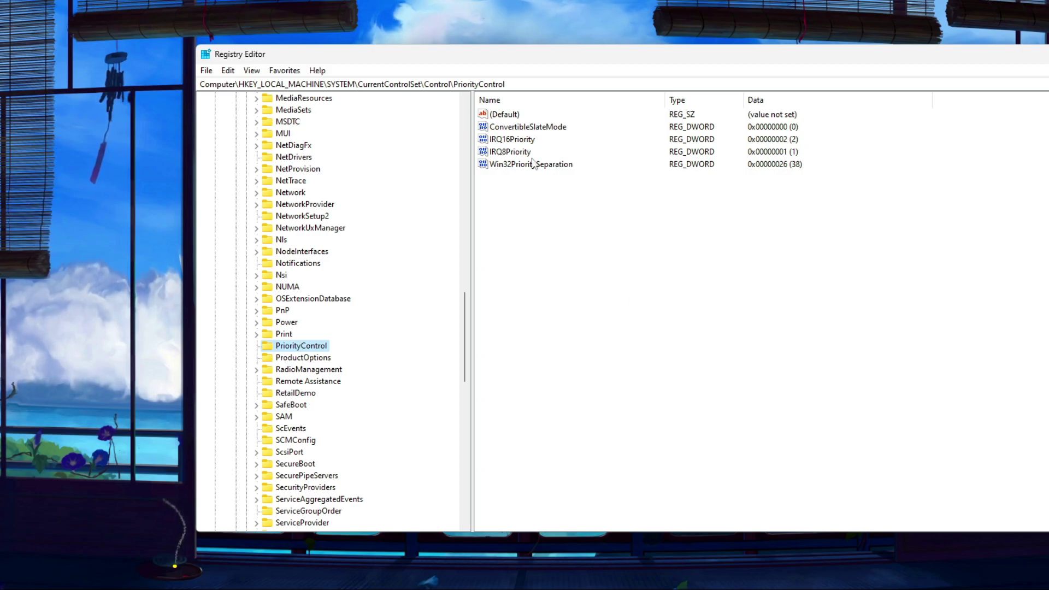
Try to add a DWORD (32-bit) value named IRQ16Priority to the PriorityControl key, and delete the leftover new value
click(502, 141)
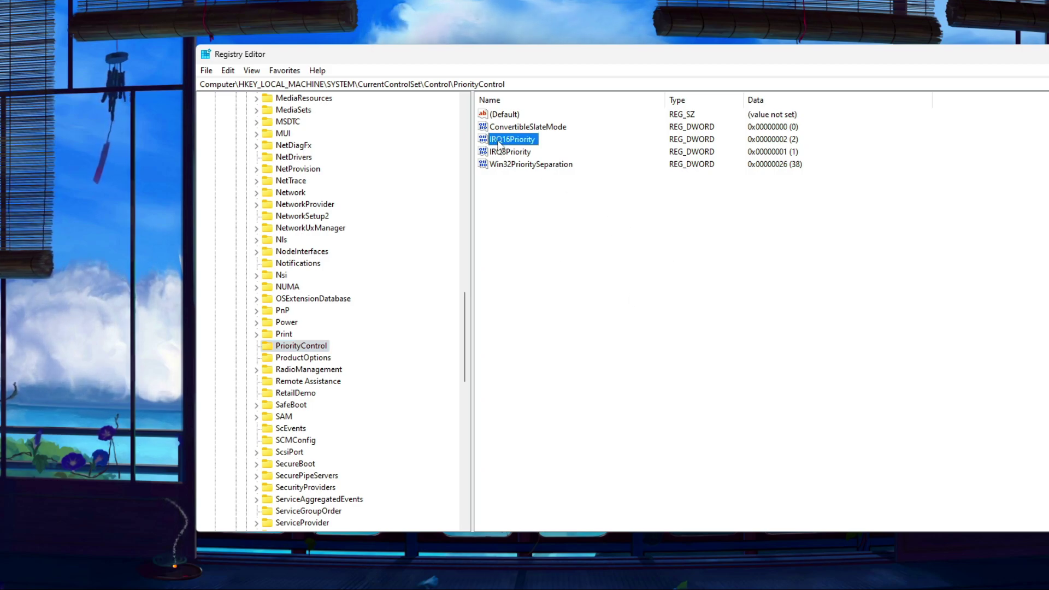
click(498, 154)
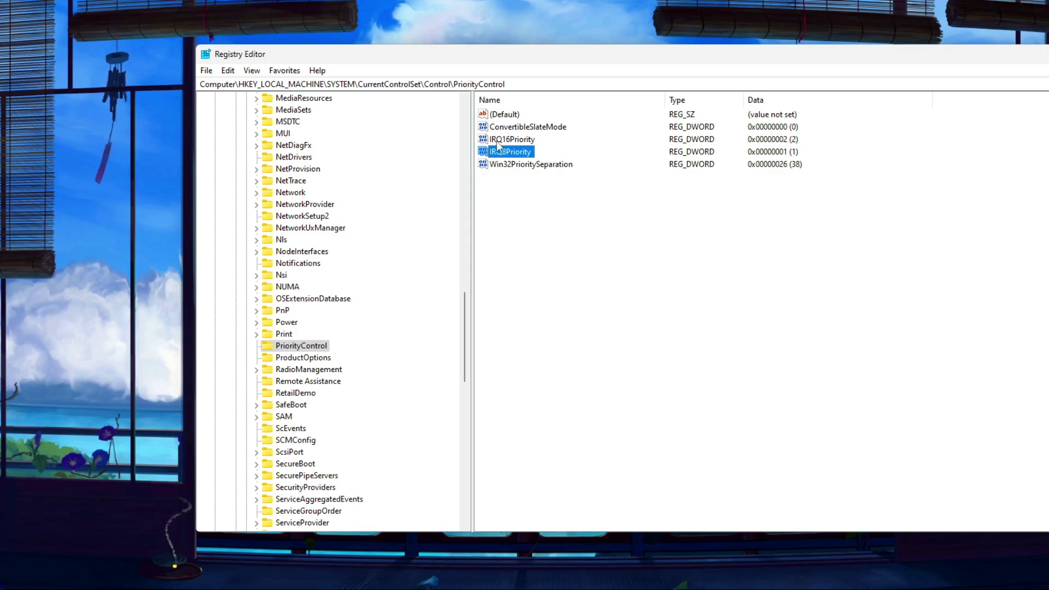
right_click(509, 231)
mouse_move(522, 239)
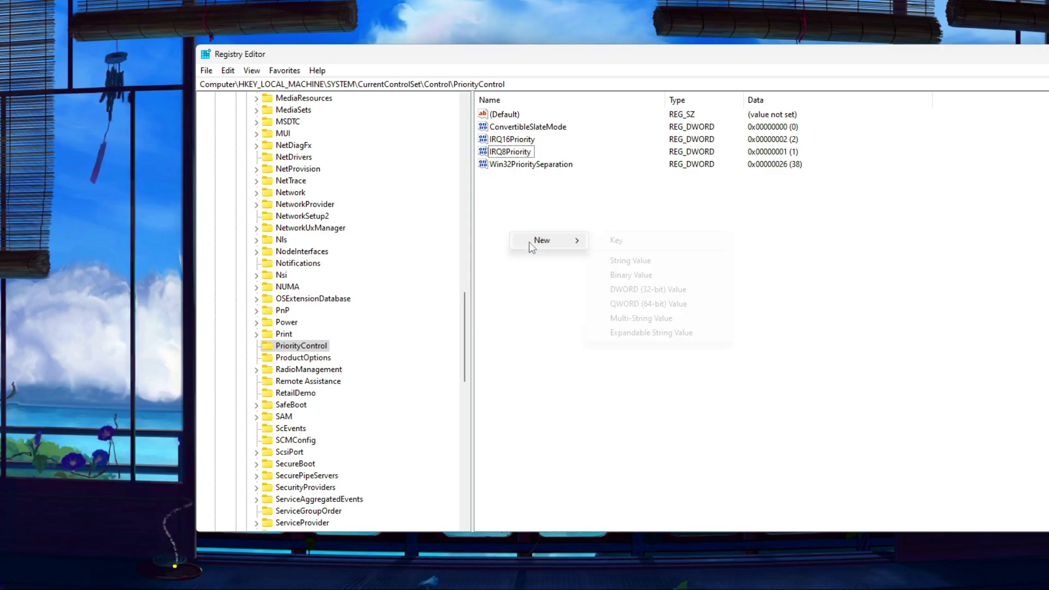
click(645, 292)
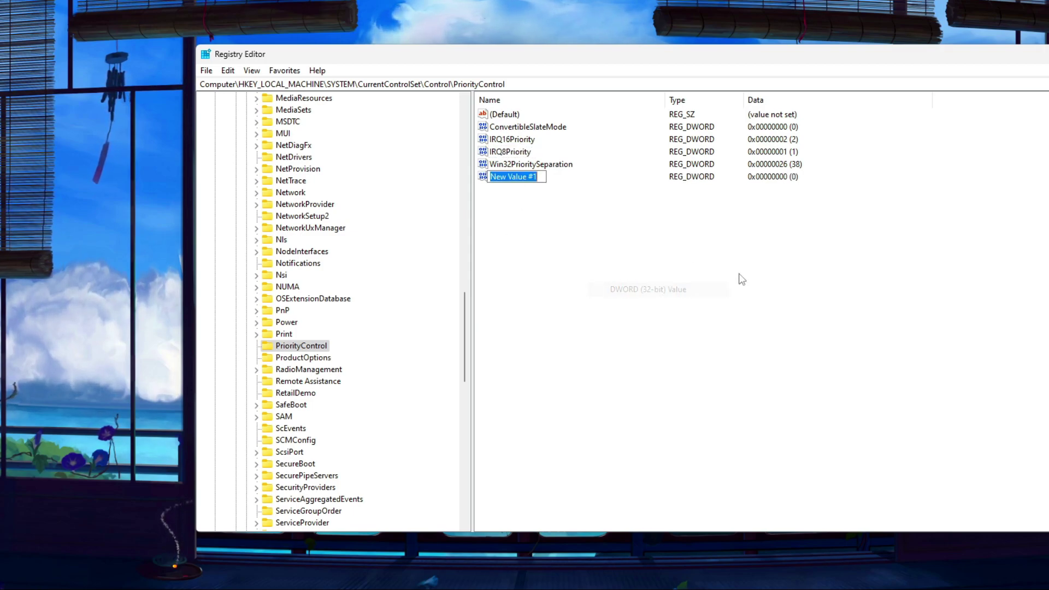
text(IRQ)
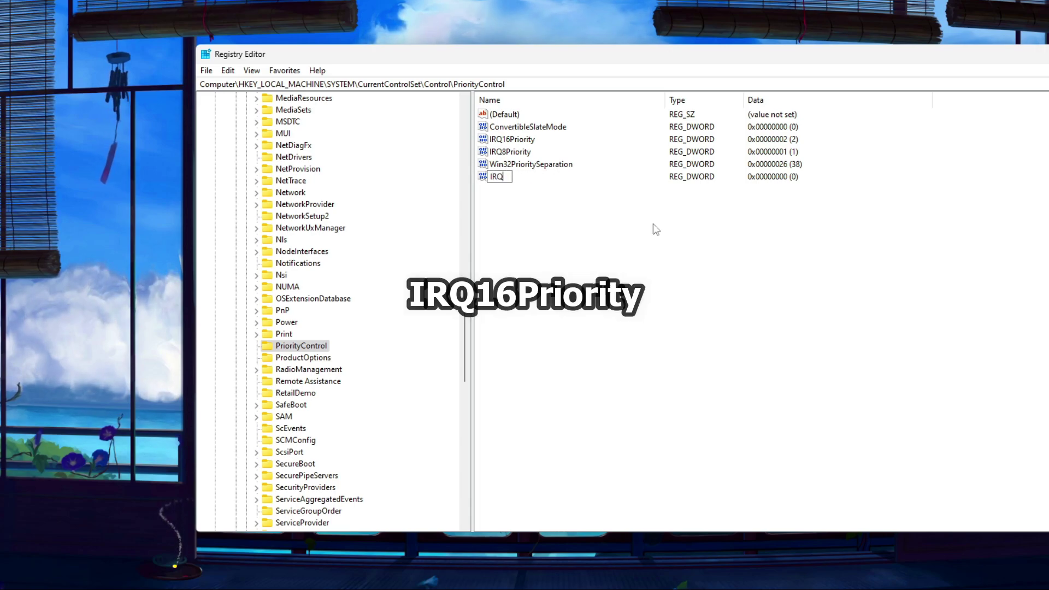
text(16Prioti)
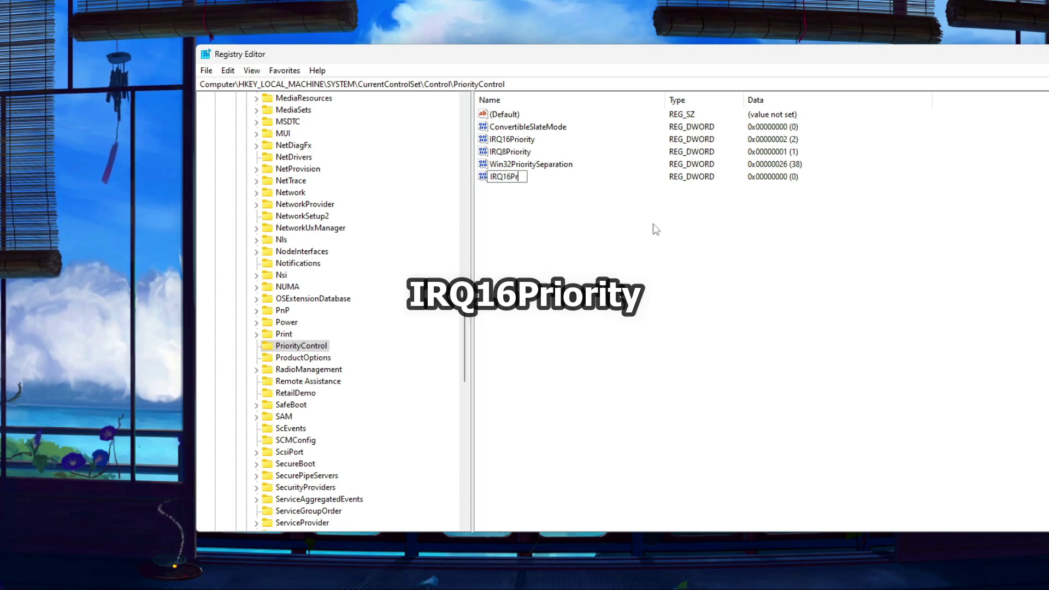
key(BackSpace)
key(BackSpace)
text(rity)
key(Return)
key(Return)
key(Delete)
key(Return)
Modify the IRQ16Priority value in PriorityControl, setting its value data to 2 with a hexadecimal base
click(536, 141)
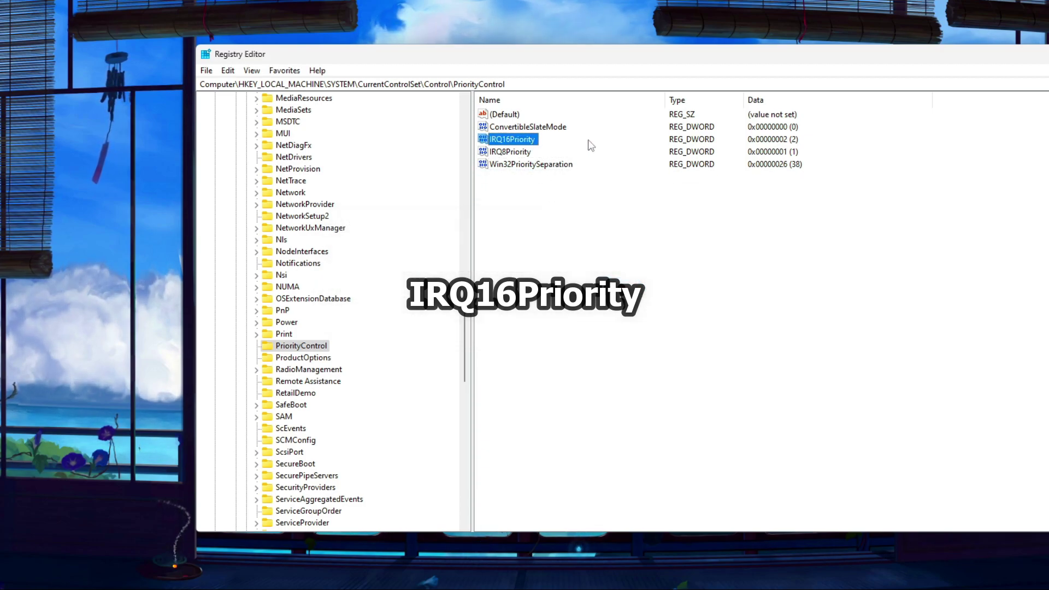
right_click(528, 143)
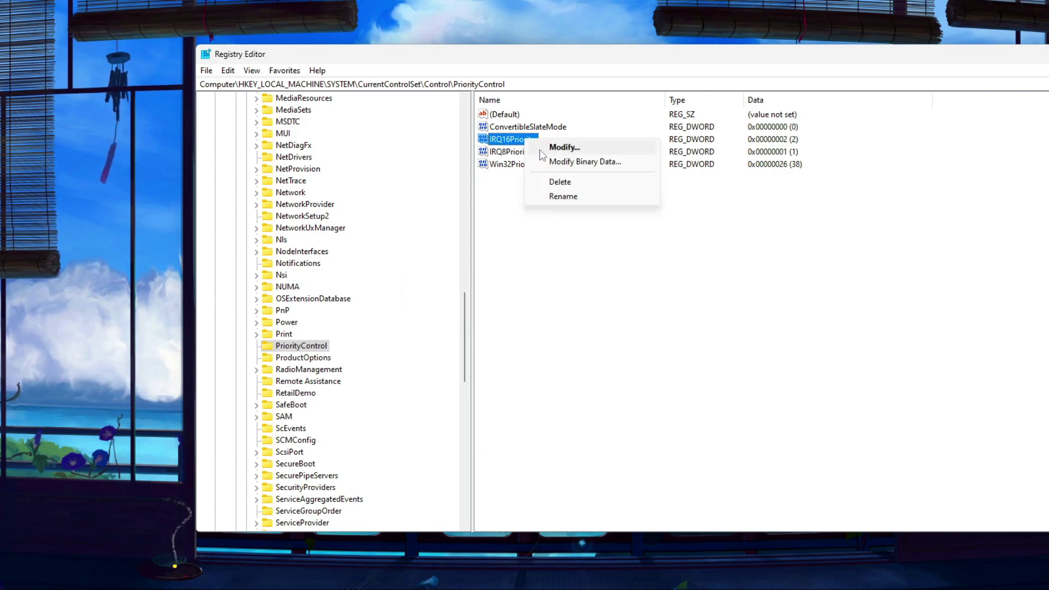
click(541, 146)
drag(352, 107, 570, 170)
text(2)
click(566, 274)
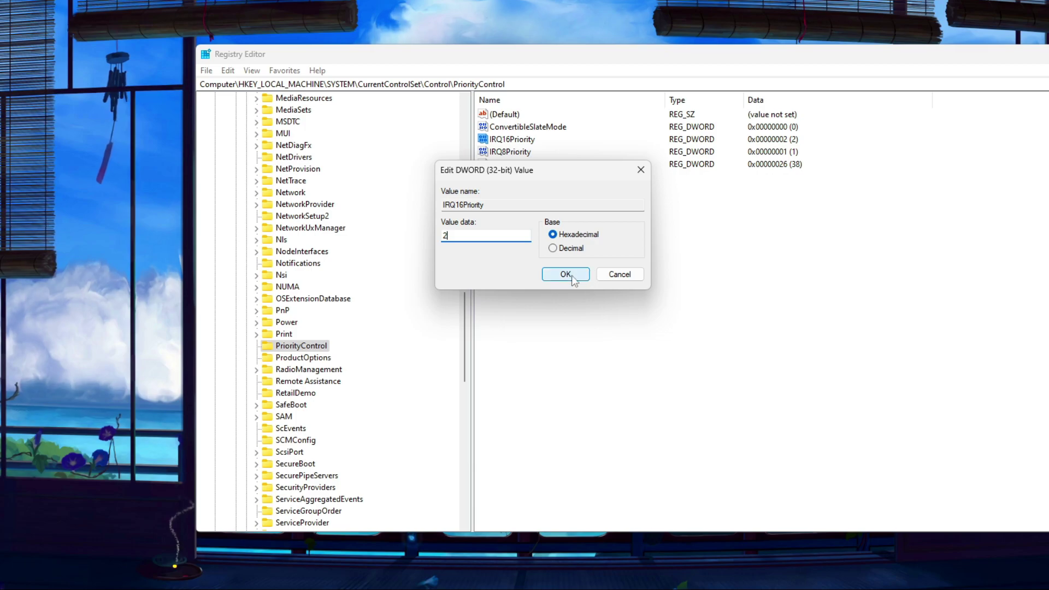
Try to add a DWORD (32-bit) value named IRQ8Priority to the PriorityControl key, and delete the leftover new value
click(522, 153)
right_click(509, 213)
mouse_move(551, 219)
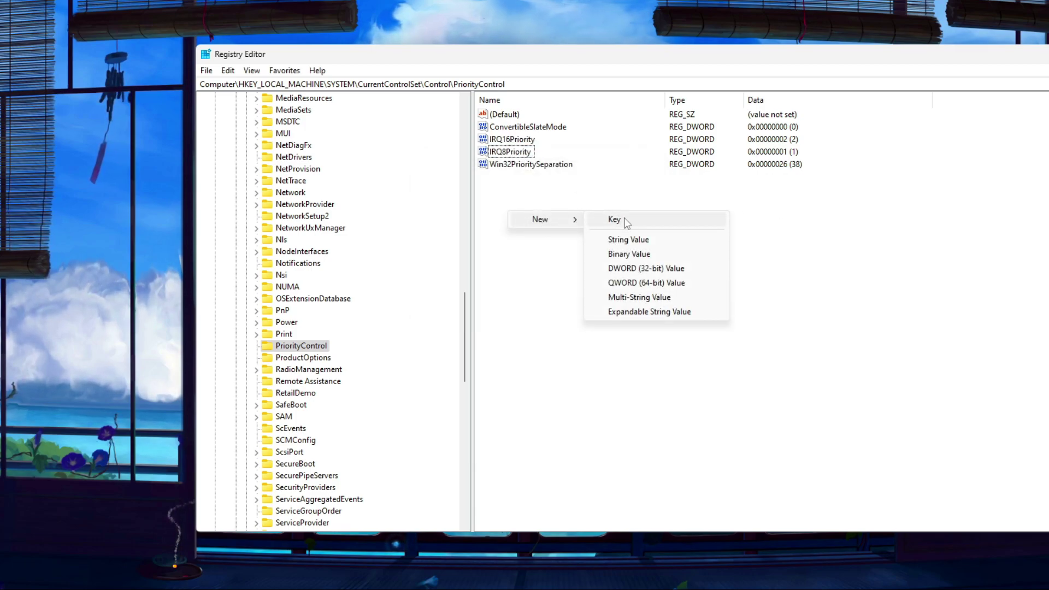
click(636, 268)
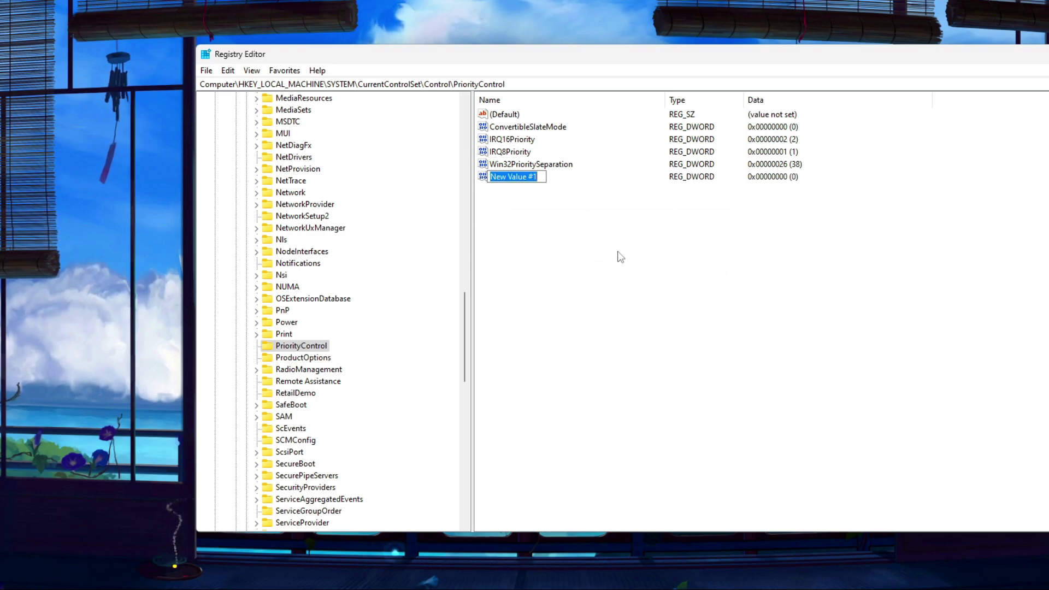
text(IRQ8Priority)
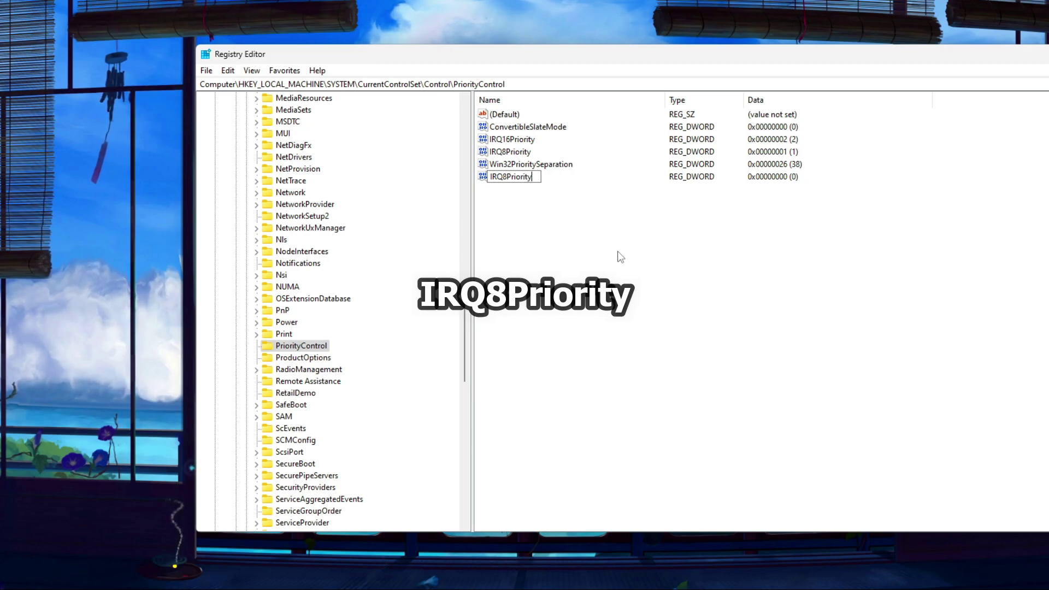
key(Return)
key(Return)
key(Delete)
click(626, 283)
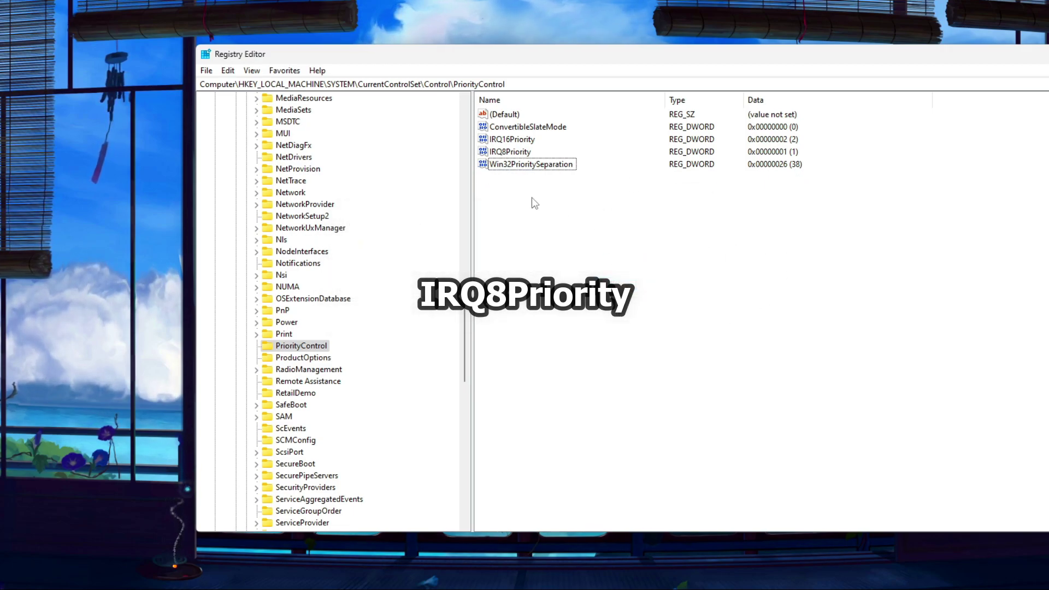
Modify the IRQ8Priority value in PriorityControl, setting its value data to 1 with a hexadecimal base
click(510, 153)
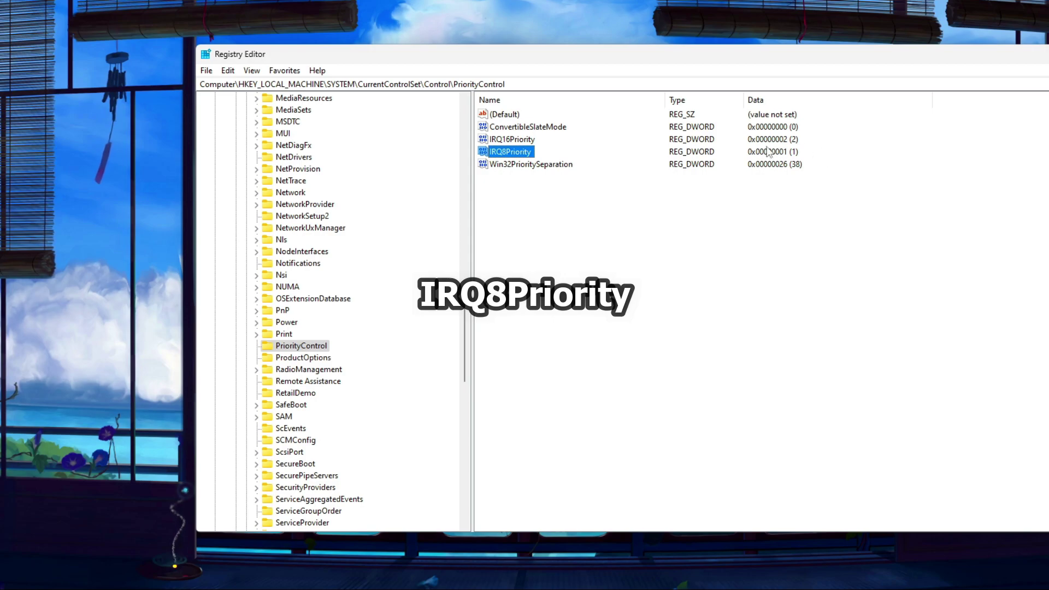
right_click(522, 152)
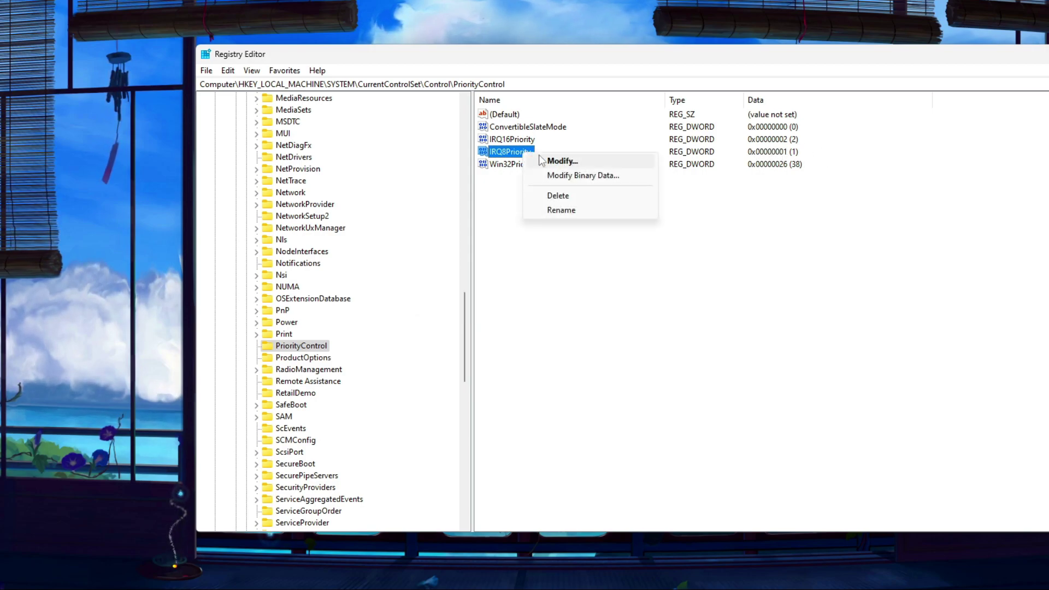
click(552, 159)
drag(354, 113, 555, 160)
text(1)
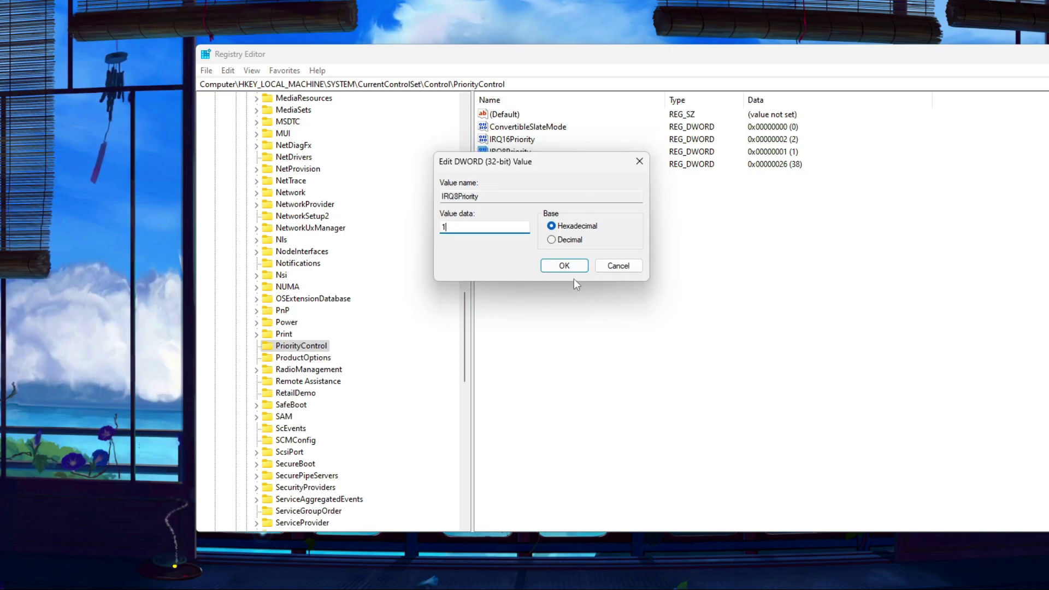
click(564, 265)
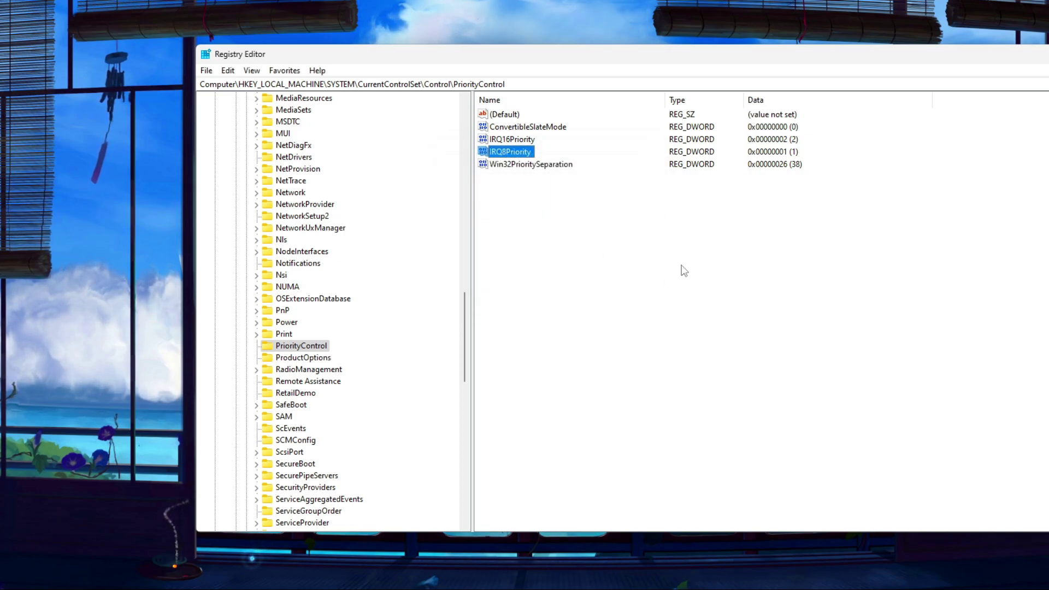
Return to the root of the registry tree, collapse HKEY_LOCAL_MACHINE and reopen it down to the SYSTEM key
click(502, 140)
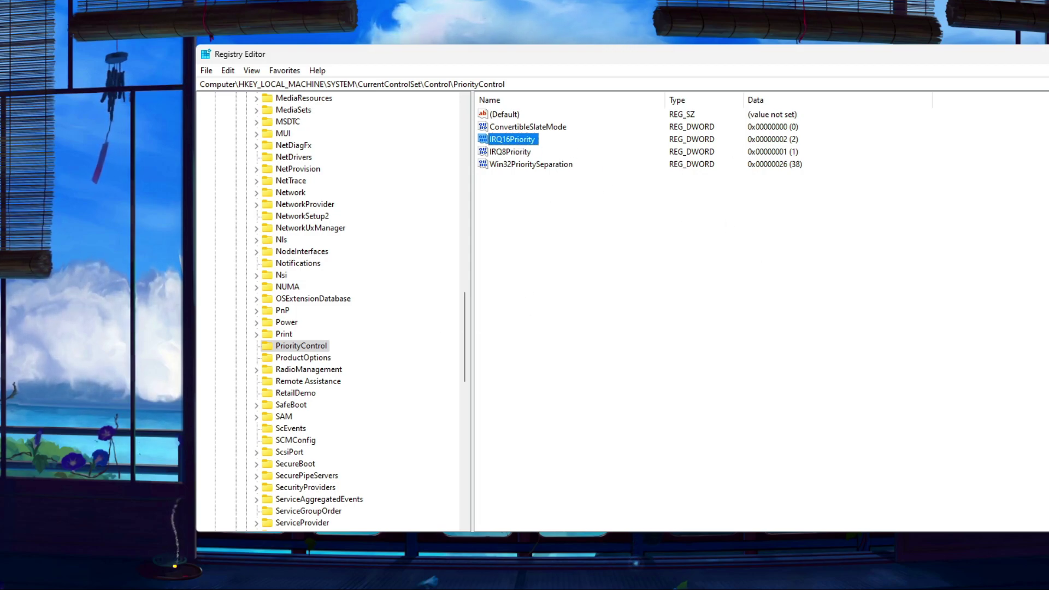
scroll(337, 325, up, 20)
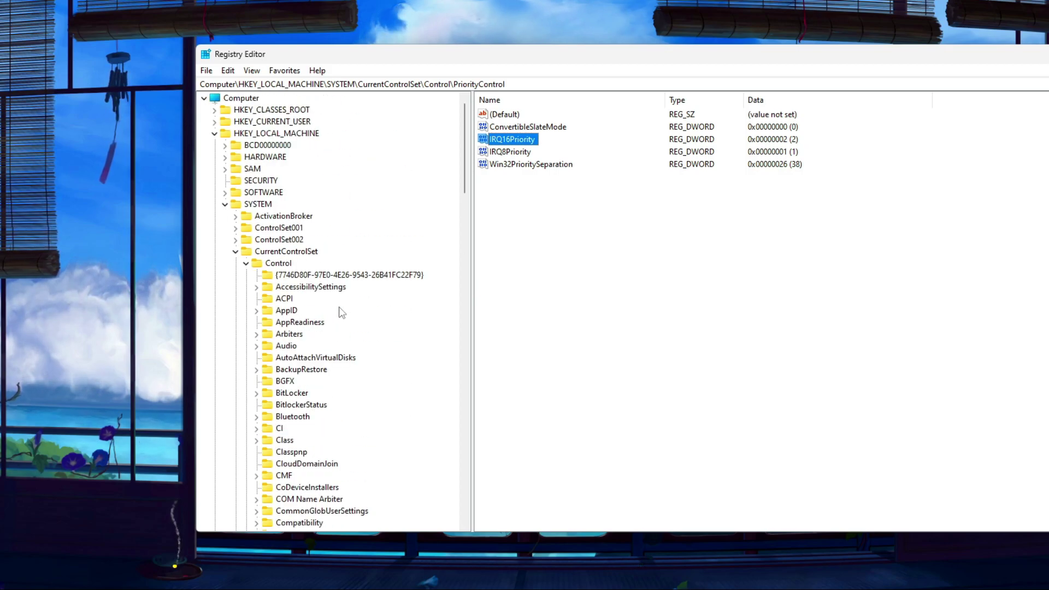
click(221, 204)
click(217, 135)
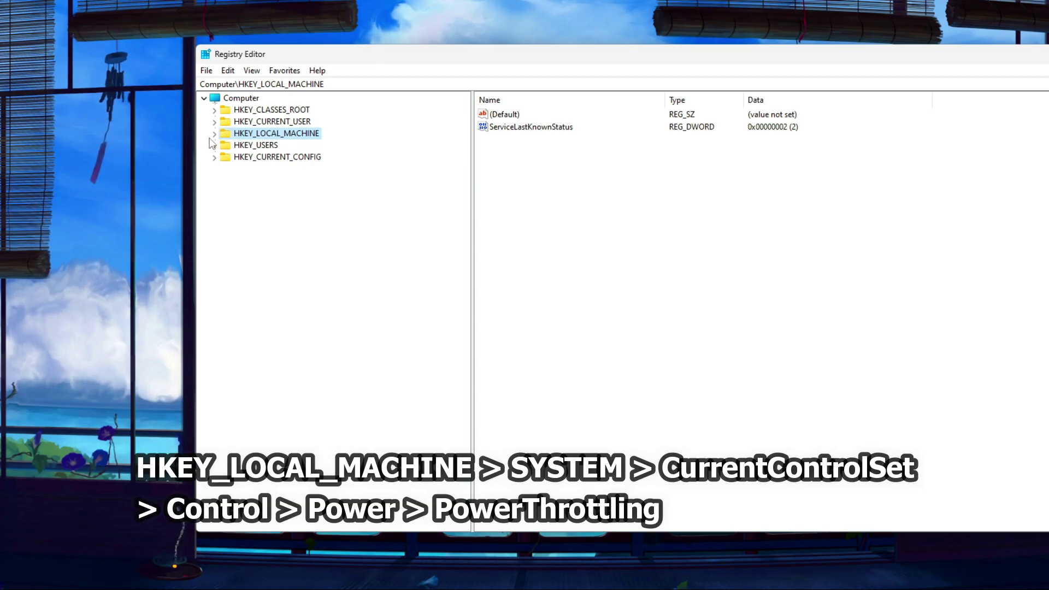
click(214, 134)
click(253, 204)
click(225, 205)
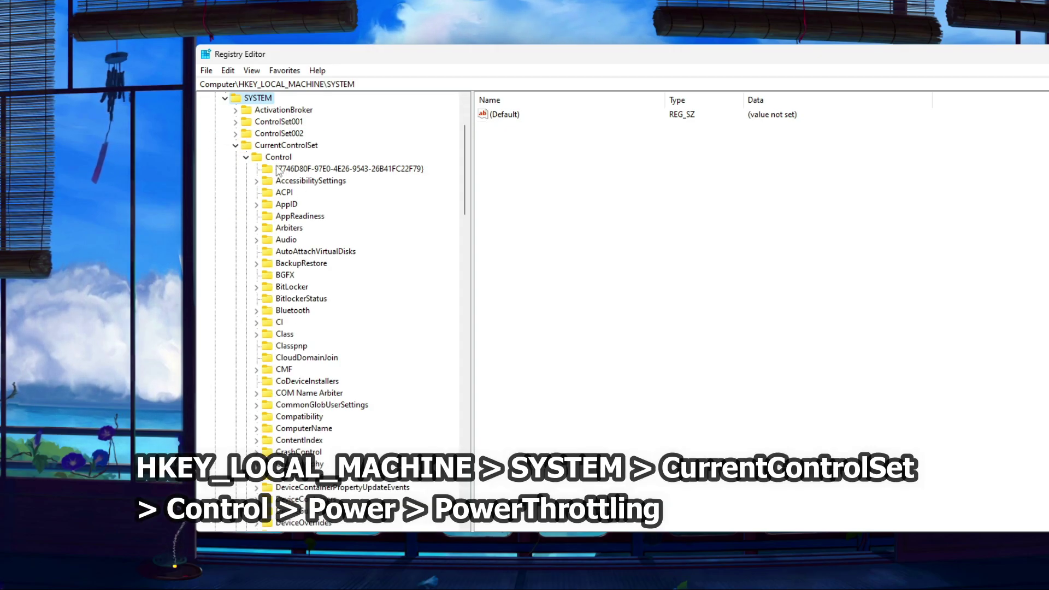
Collapse the Control and CurrentControlSet keys under SYSTEM, and expand both again with Control selected
click(246, 157)
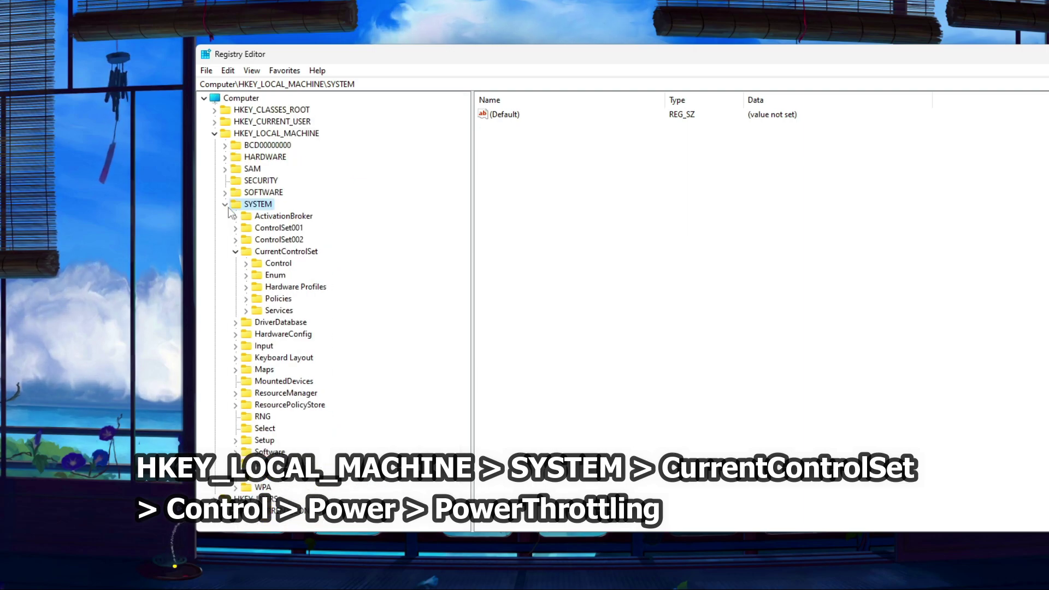
click(235, 252)
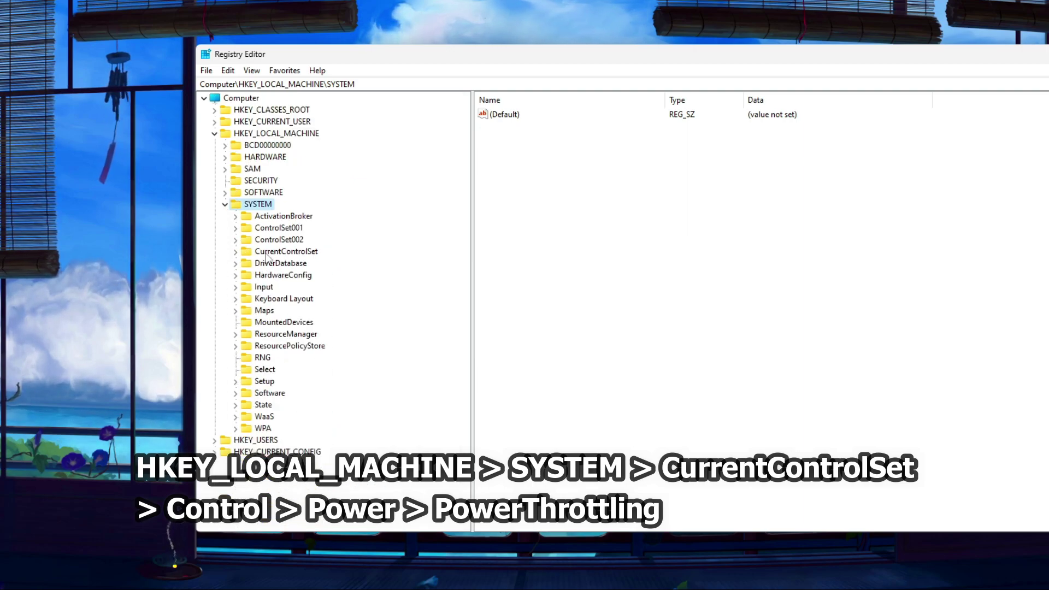
click(236, 252)
click(273, 263)
click(246, 264)
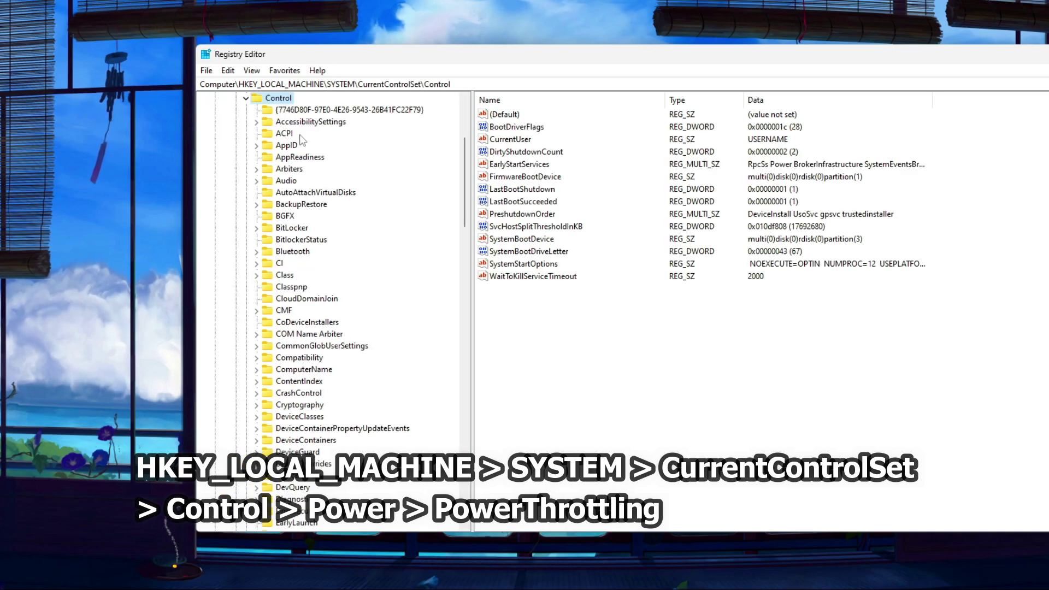
Expand the Power key under Control and open its PowerThrottling subkey
click(305, 357)
key(p)
scroll(307, 358, down, 4)
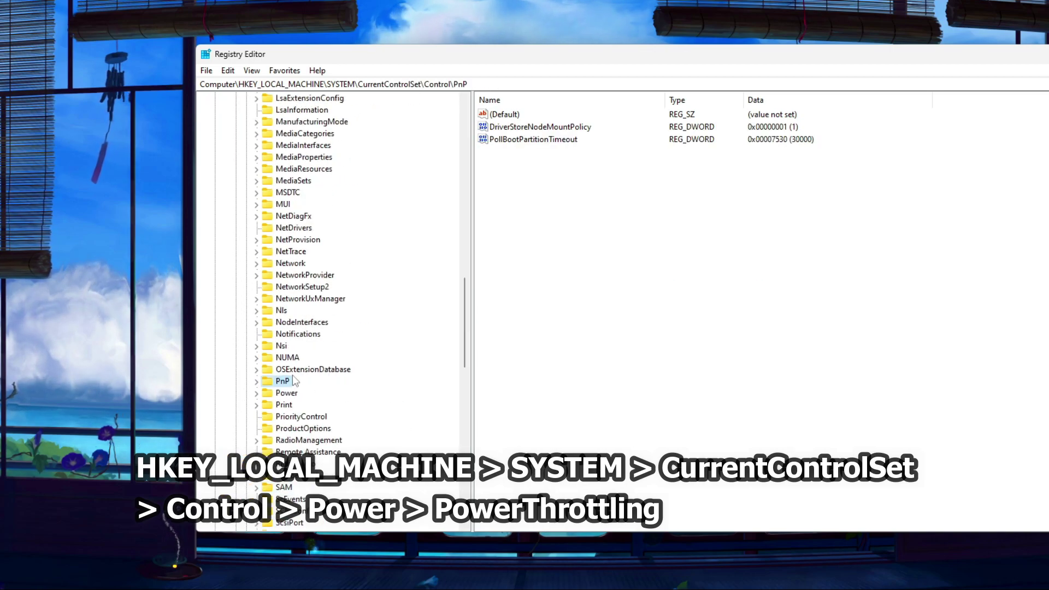
click(272, 393)
click(256, 393)
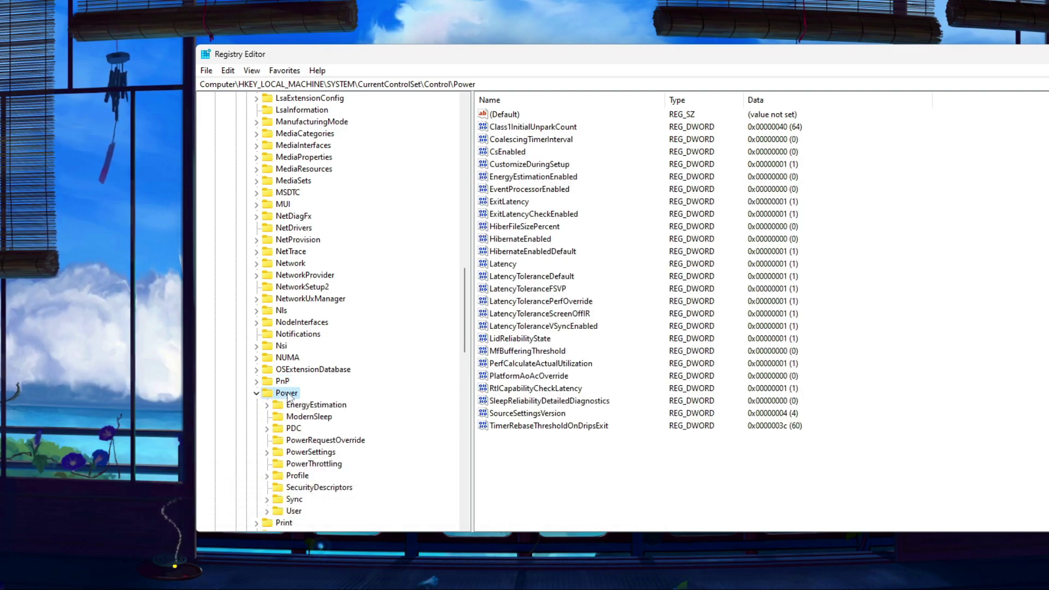
scroll(279, 386, down, 3)
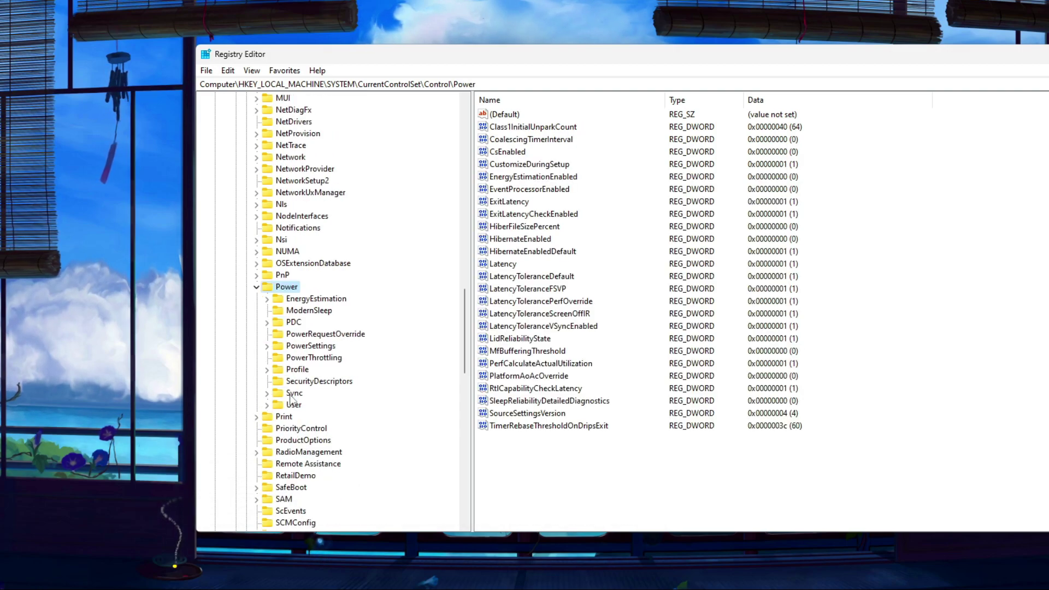
click(321, 361)
scroll(319, 360, down, 2)
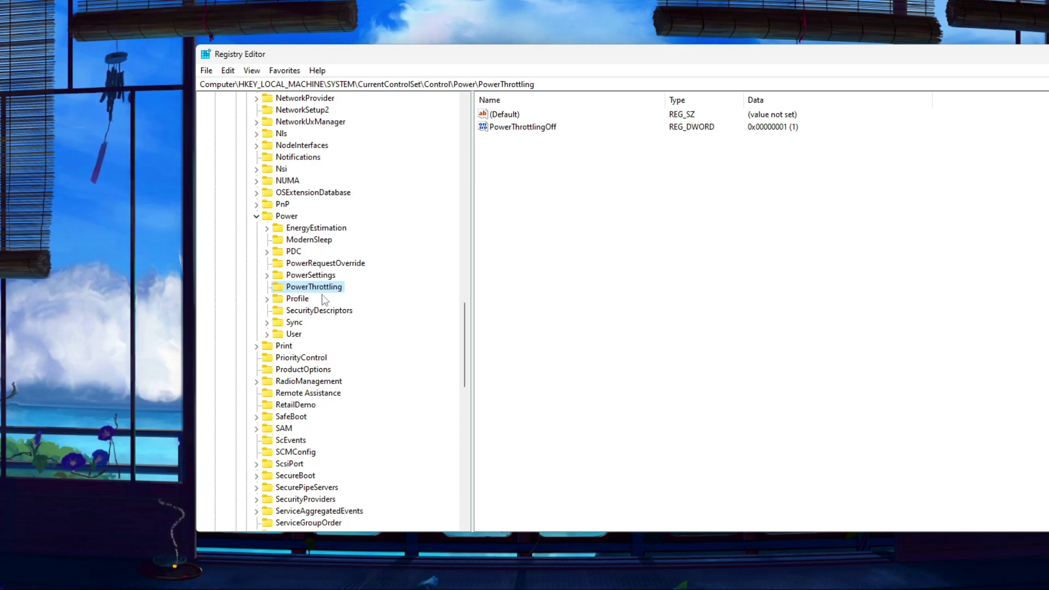
Try to add a new key named PowerThrottling under the Power key, and delete the leftover new key
click(285, 217)
right_click(288, 221)
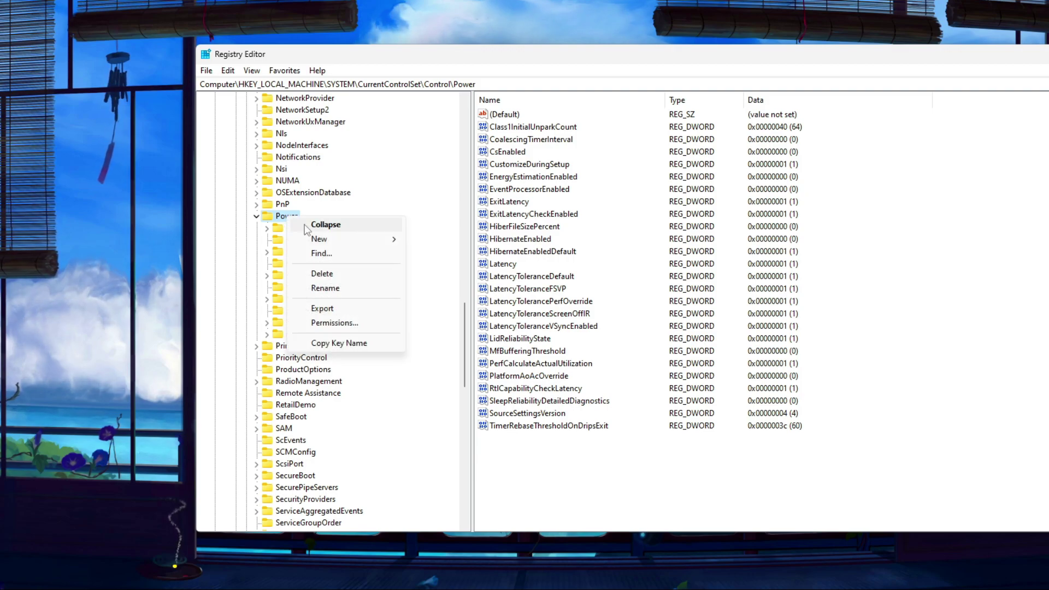
mouse_move(327, 239)
click(450, 244)
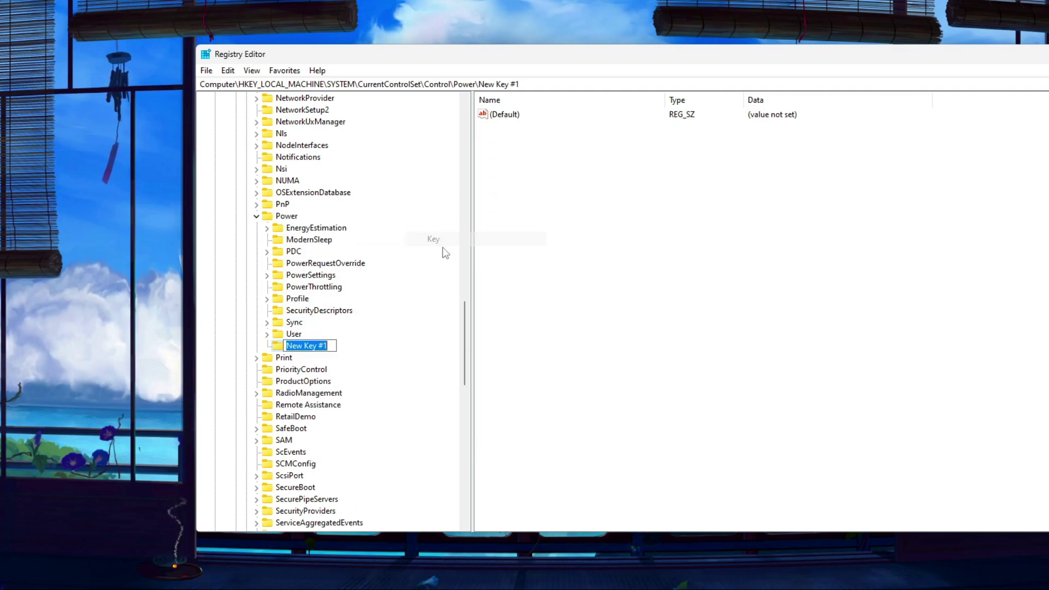
text(POw)
key(BackSpace)
key(BackSpace)
text(owerTht)
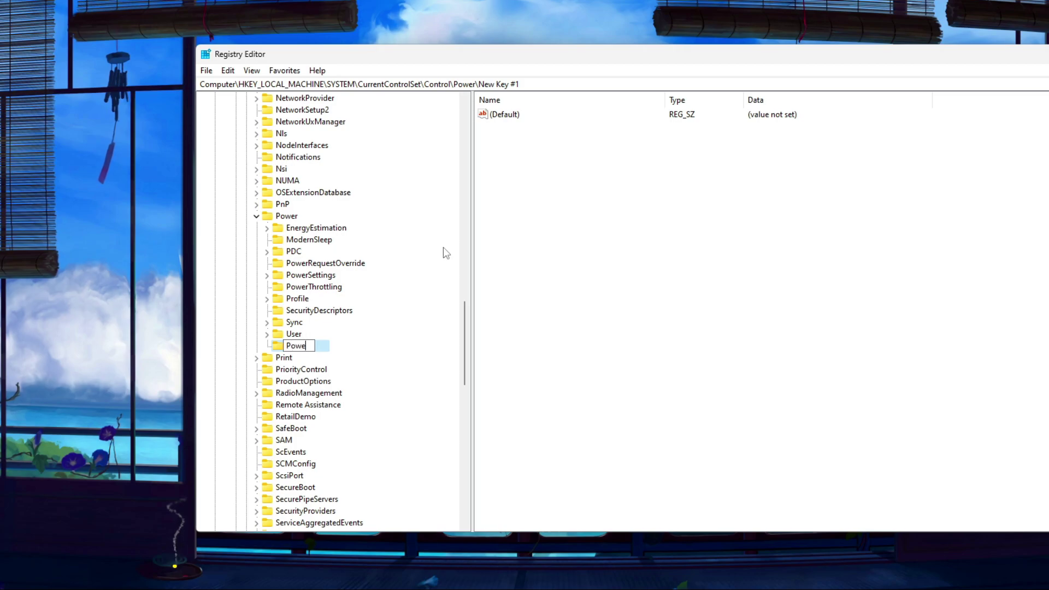
key(BackSpace)
text(rottling)
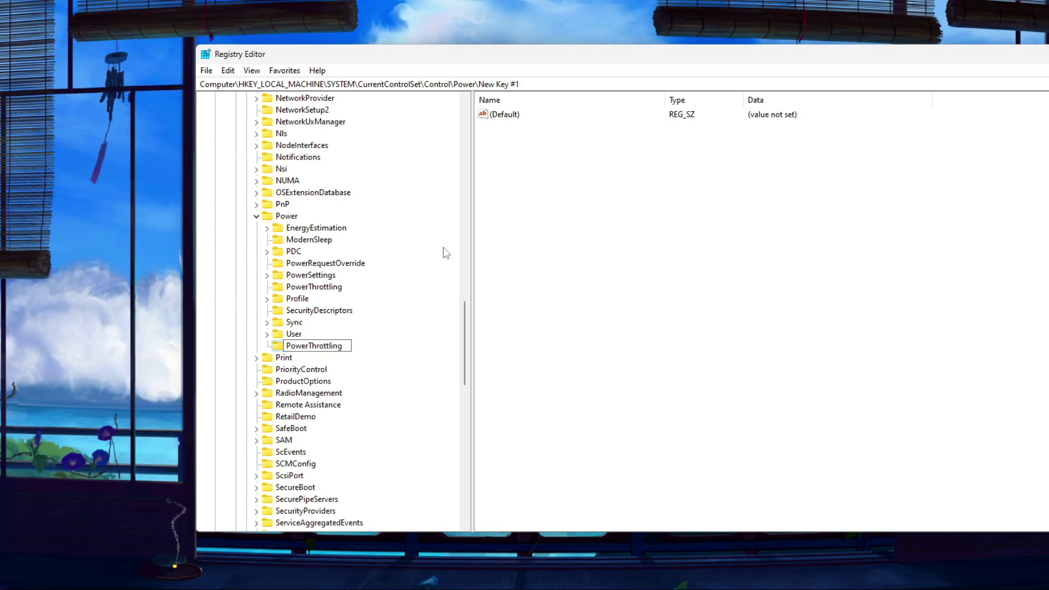
key(Return)
click(667, 287)
key(Delete)
click(596, 283)
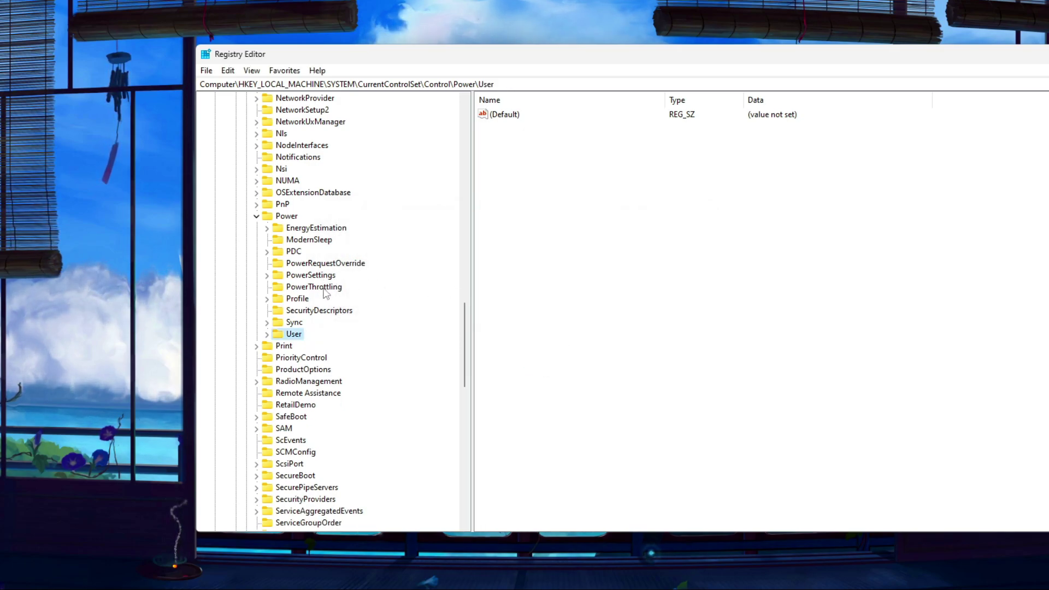
Try to add a DWORD (32-bit) value named PowerThrottlingOff to the PowerThrottling key, and delete the leftover new value
click(326, 287)
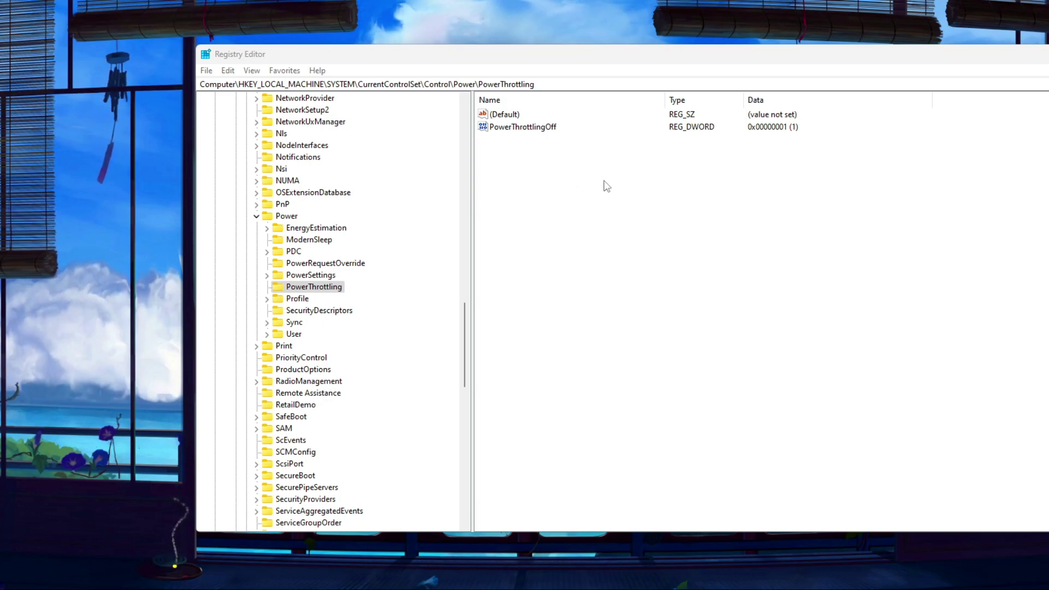
right_click(515, 153)
mouse_move(547, 163)
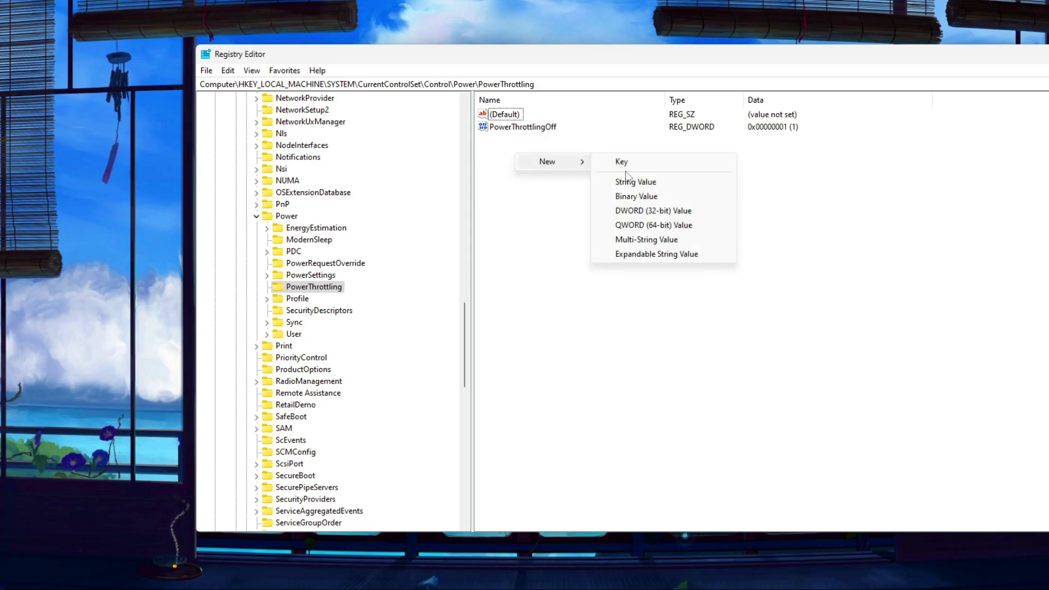
click(654, 211)
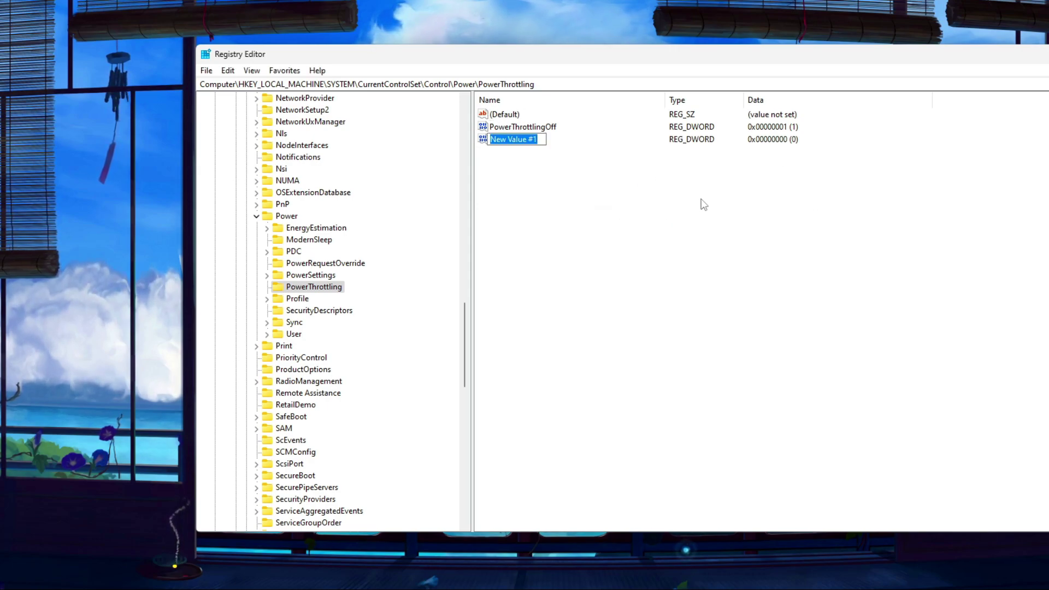
text(PowerThro)
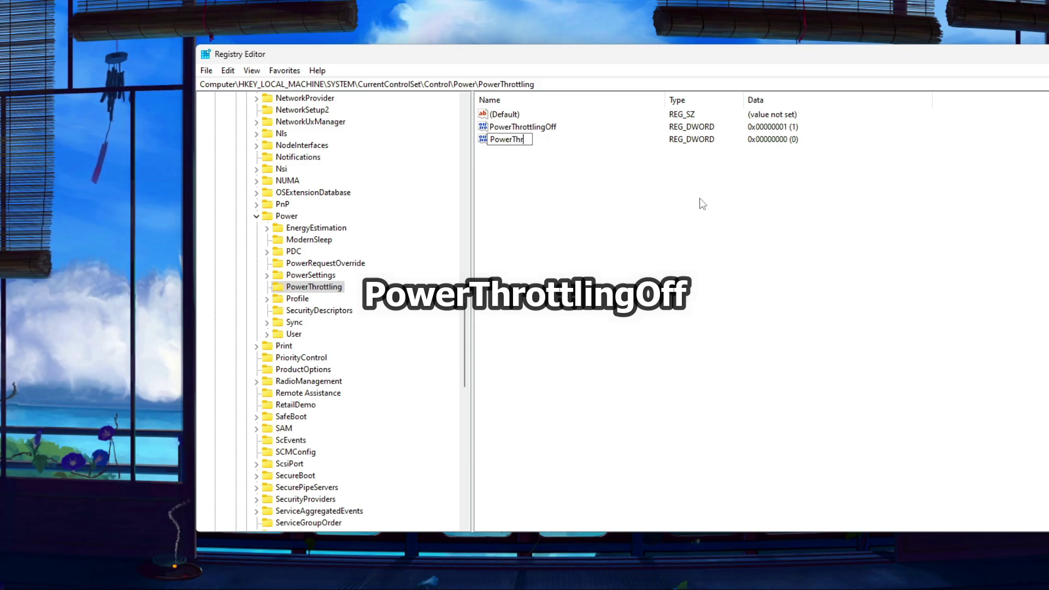
text(ttlingOff)
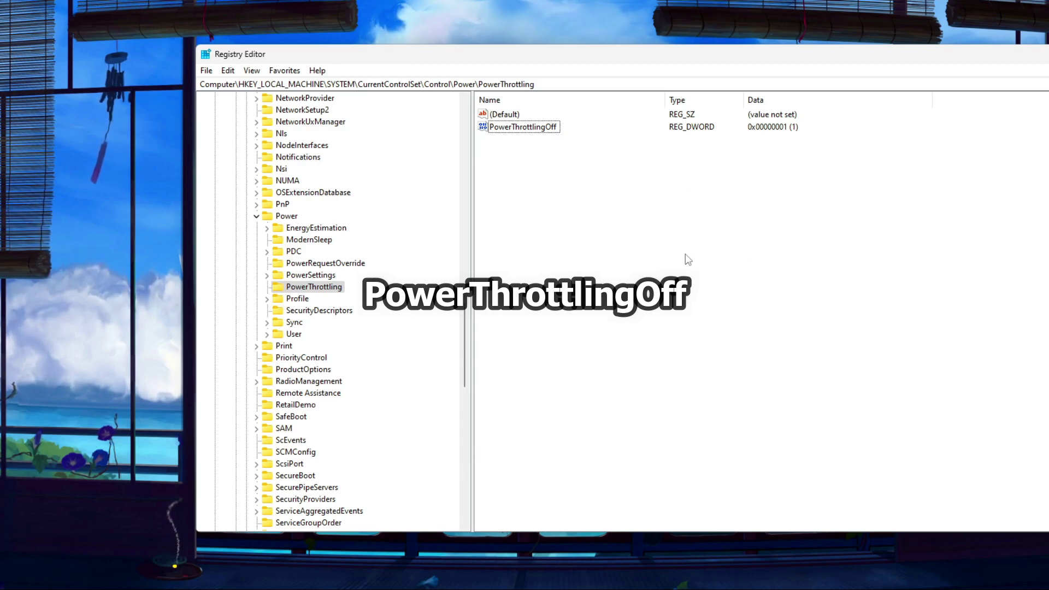
Modify the PowerThrottlingOff value in the PowerThrottling key, setting its value data to 1 with a hexadecimal base
click(522, 130)
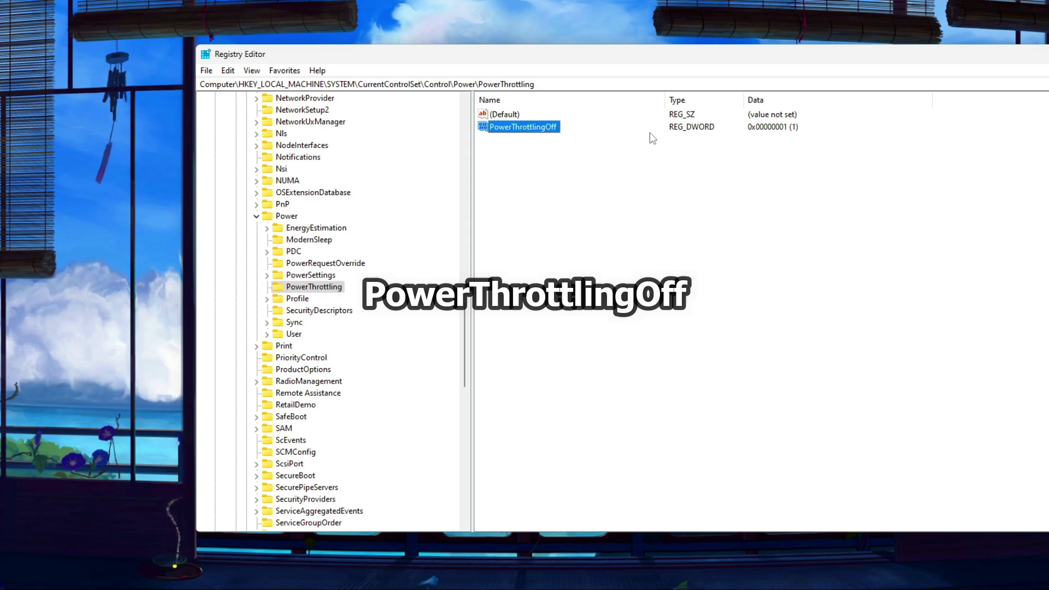
right_click(529, 131)
click(542, 137)
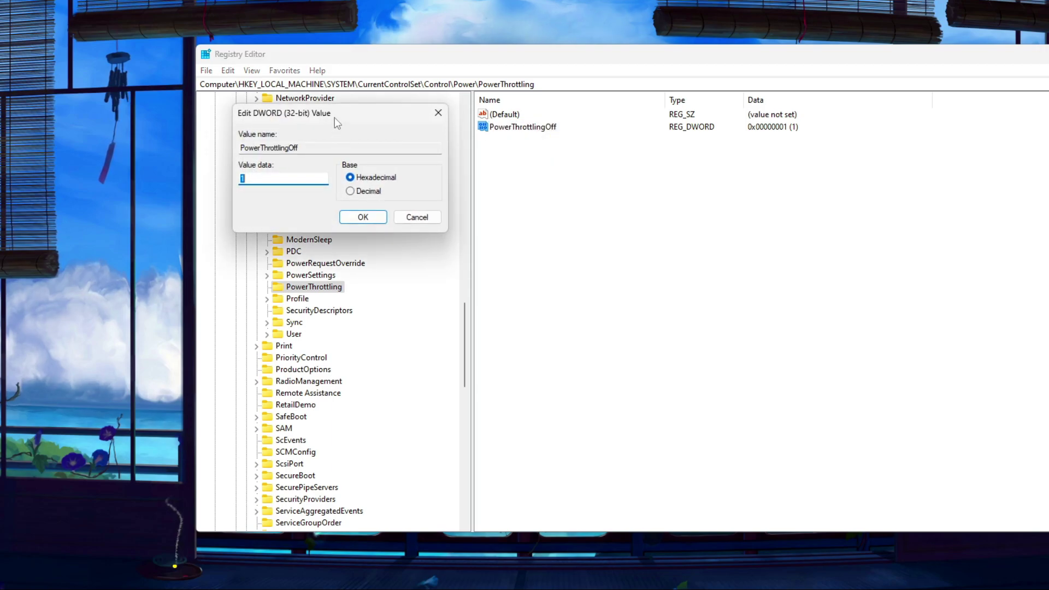
drag(535, 150, 529, 169)
text(1)
click(558, 268)
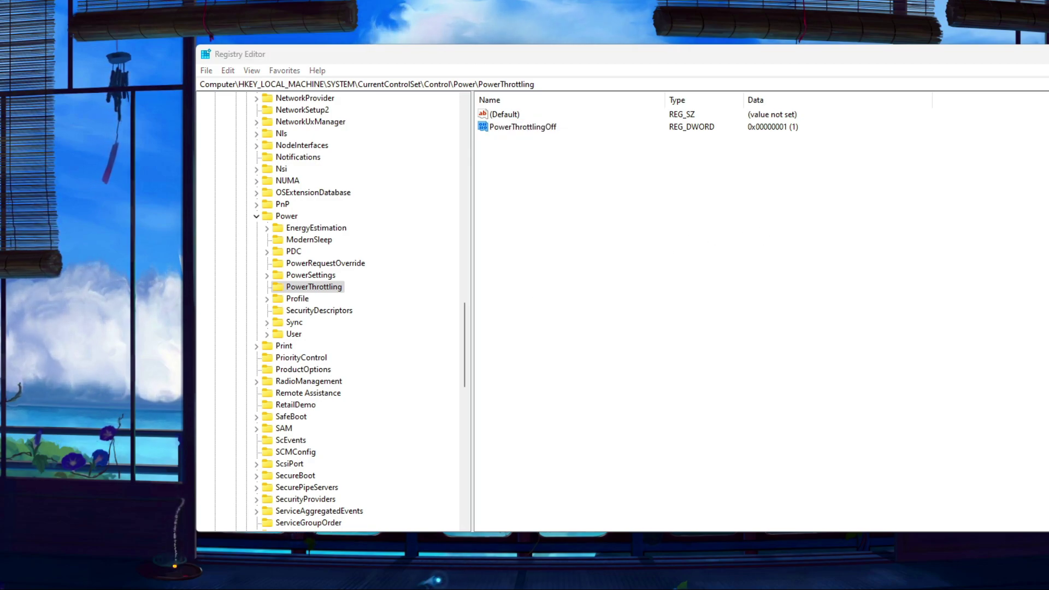
Collapse and reopen HKEY_LOCAL_MACHINE, going through SYSTEM and CurrentControlSet to select the Control key
scroll(405, 351, up, 20)
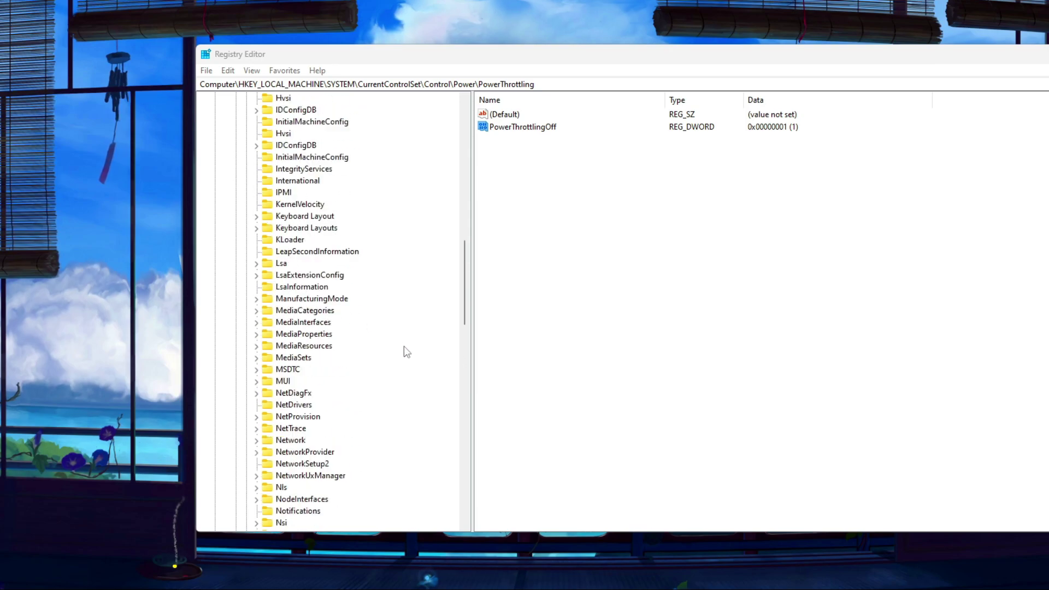
scroll(354, 322, up, 5)
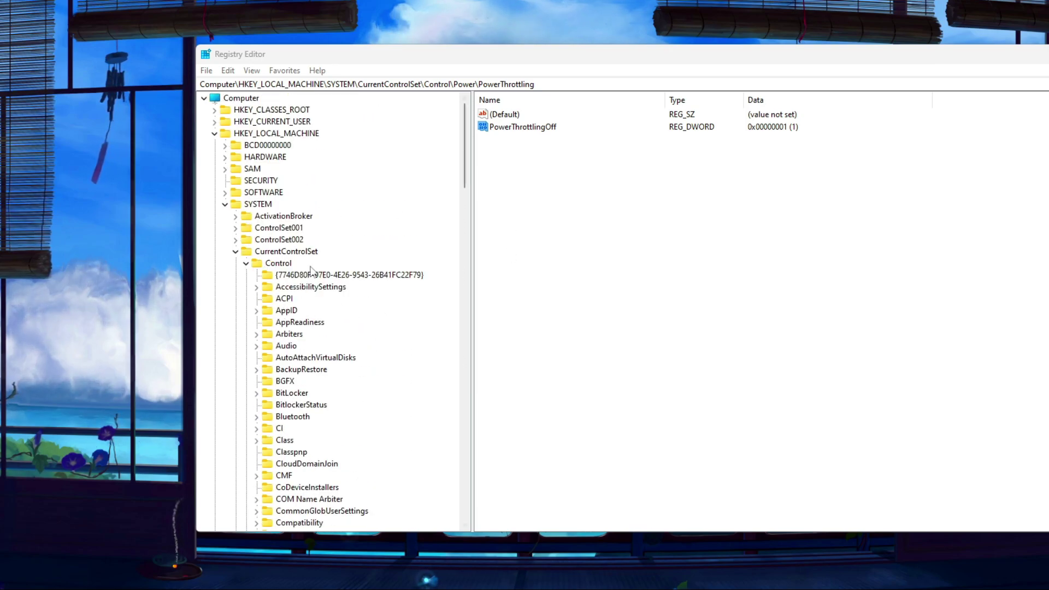
click(215, 134)
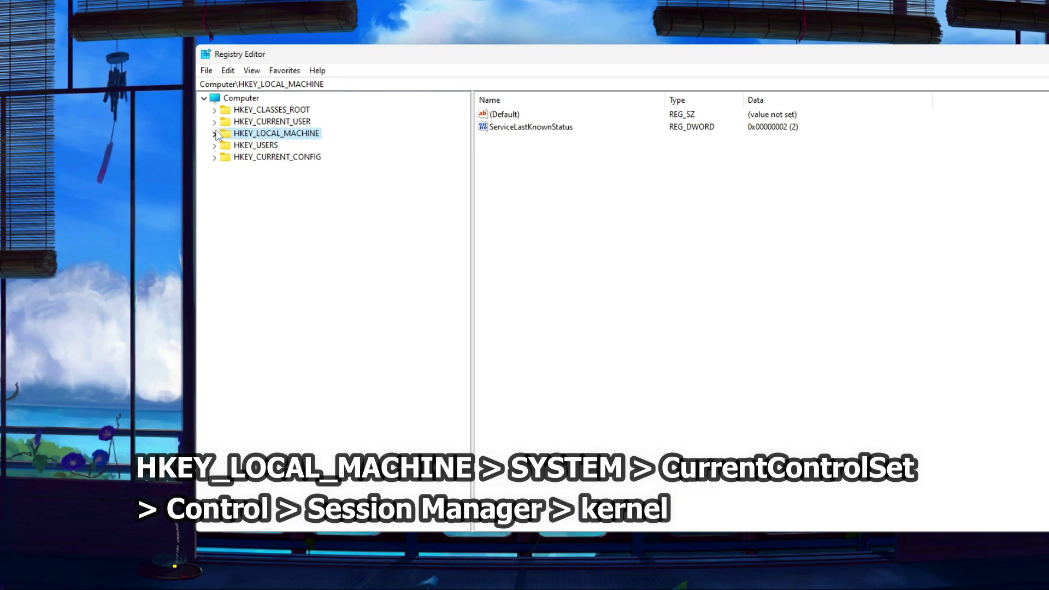
click(215, 134)
click(269, 170)
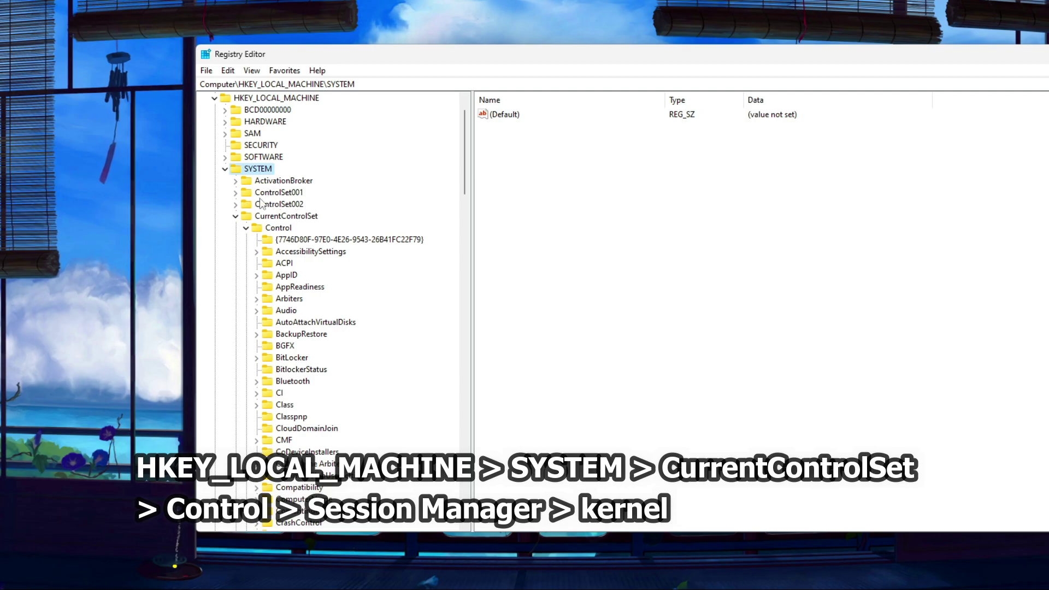
click(272, 218)
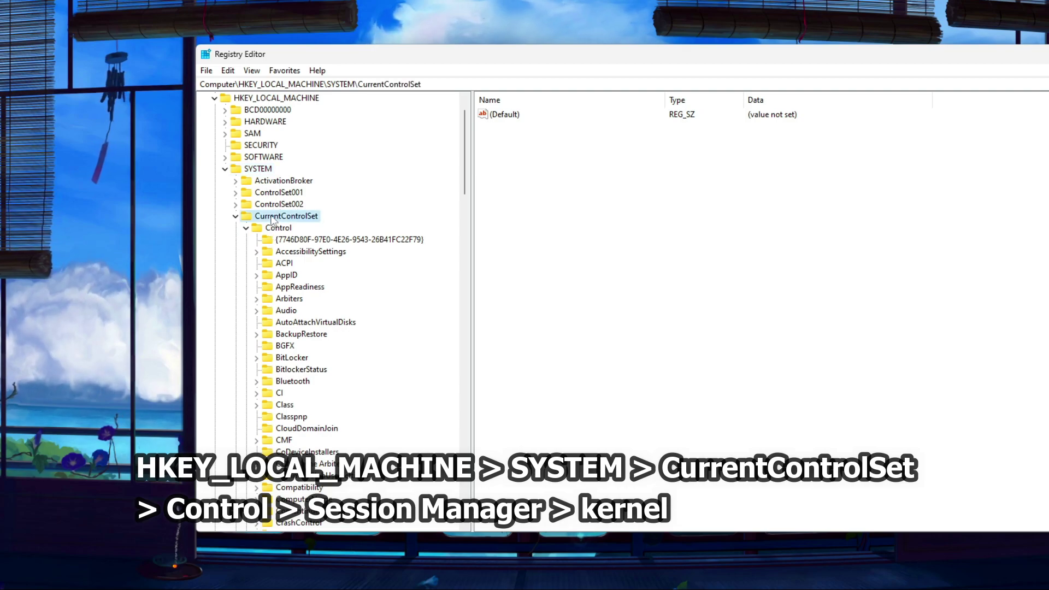
click(281, 230)
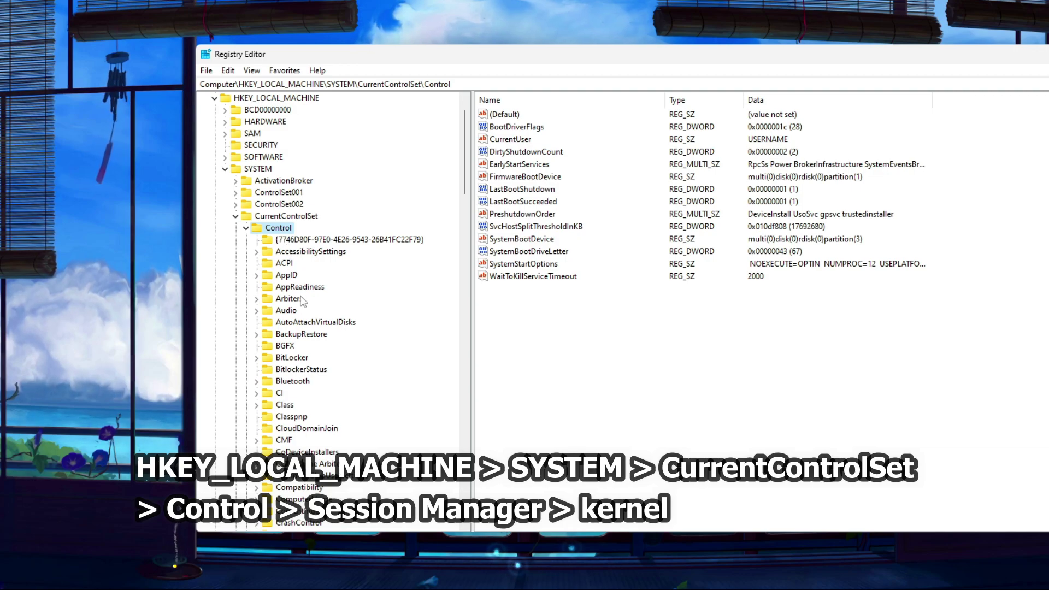
Collapse the Power key under Control, and expand Session Manager to open its kernel subkey
click(302, 340)
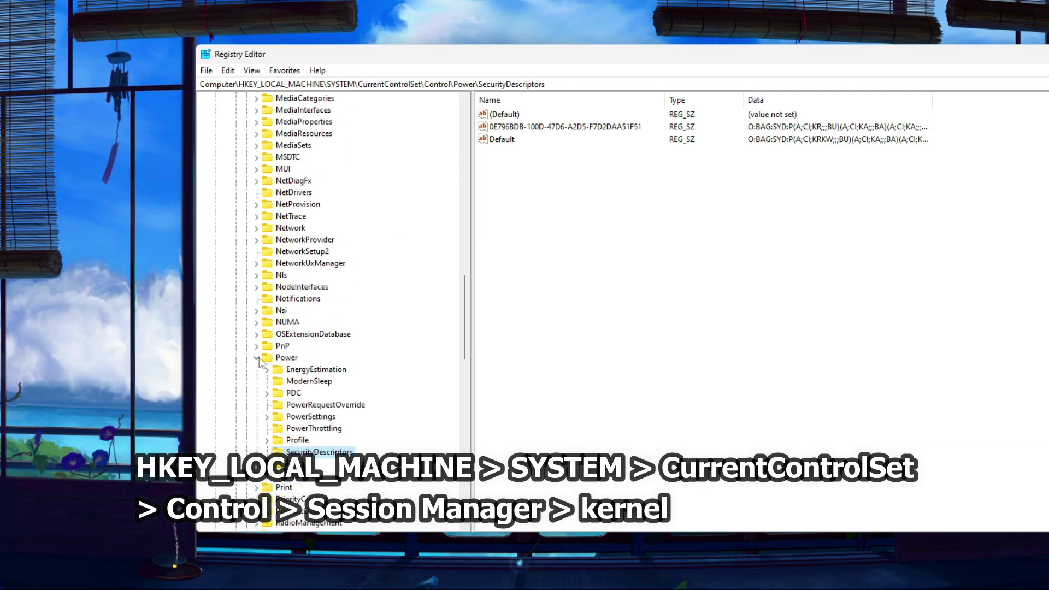
double_click(268, 359)
scroll(276, 361, down, 3)
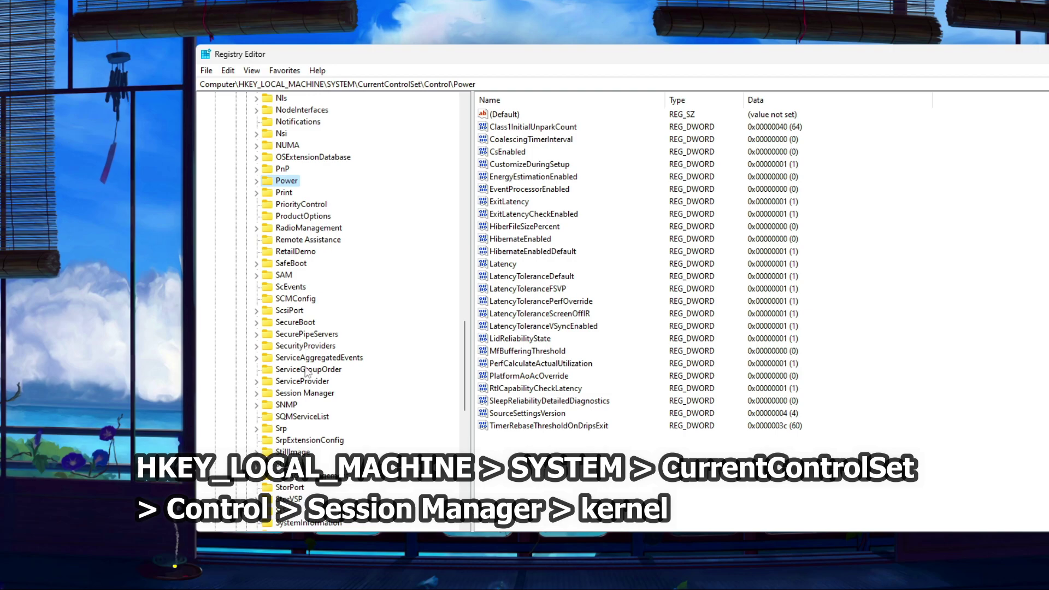
click(297, 394)
scroll(296, 389, down, 2)
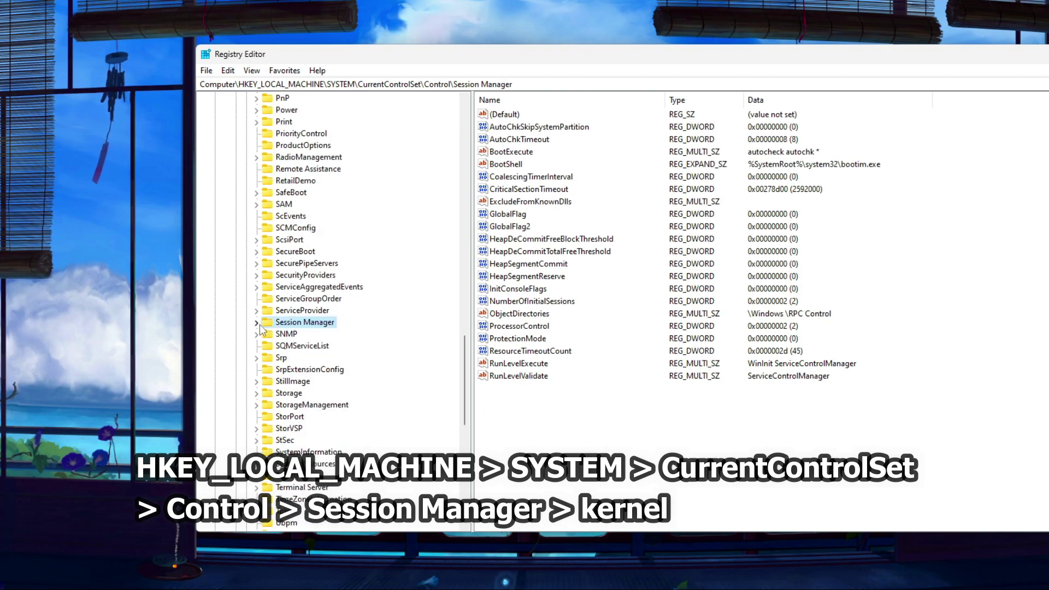
click(257, 324)
scroll(271, 331, down, 1)
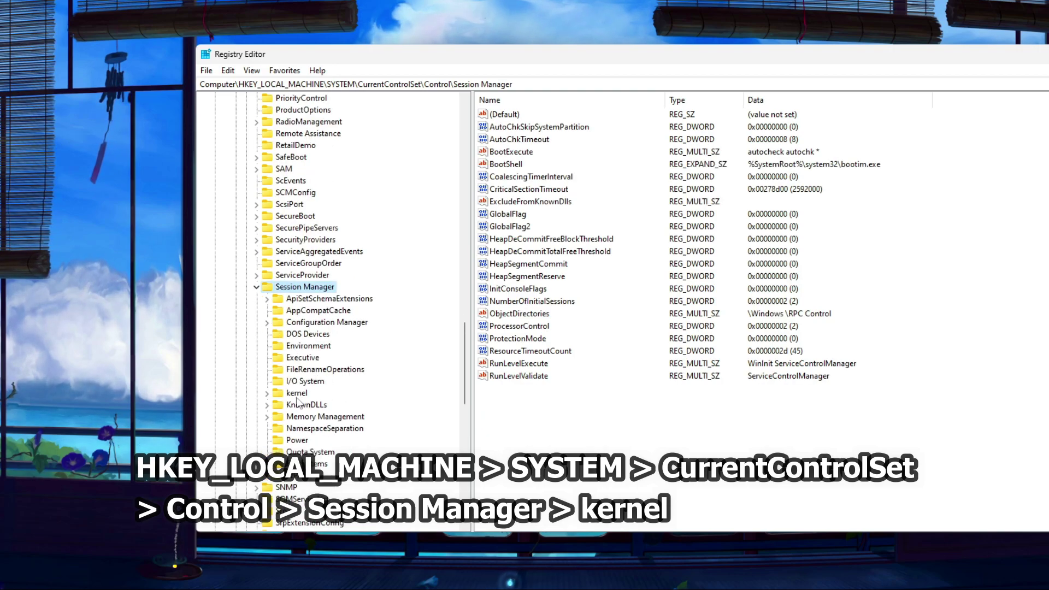
scroll(301, 397, down, 1)
click(296, 358)
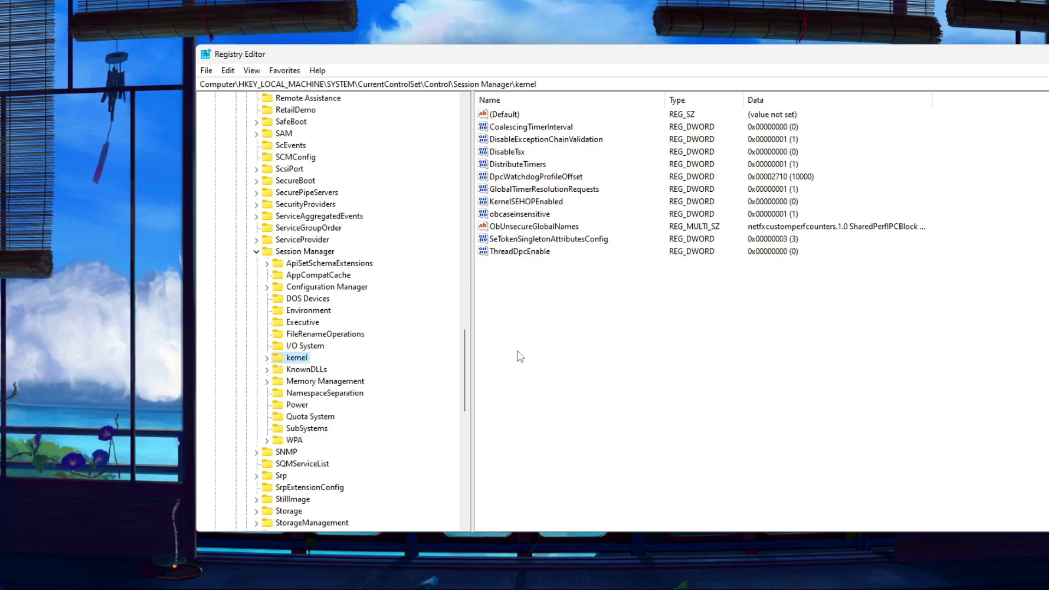
Try to add a DWORD (32-bit) value named DistributeTimers to the kernel key, and delete the leftover new value
click(516, 166)
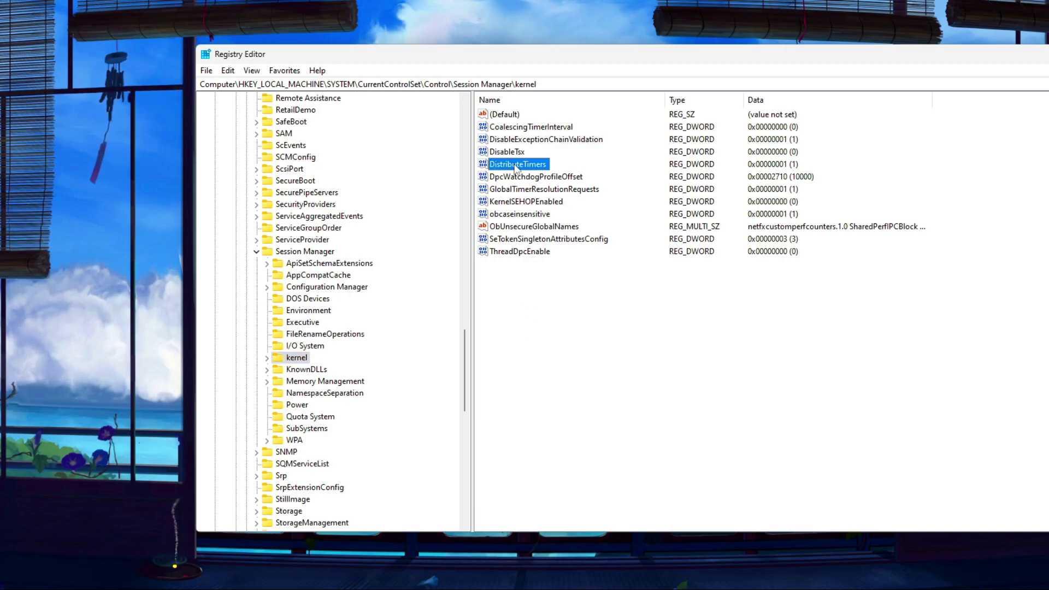
right_click(508, 299)
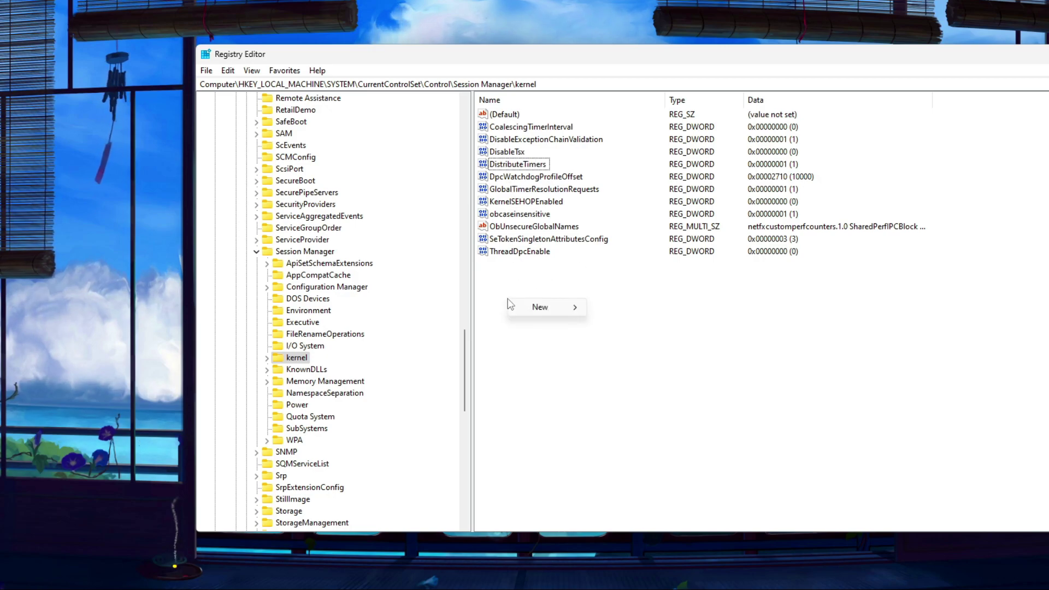
mouse_move(540, 308)
click(649, 356)
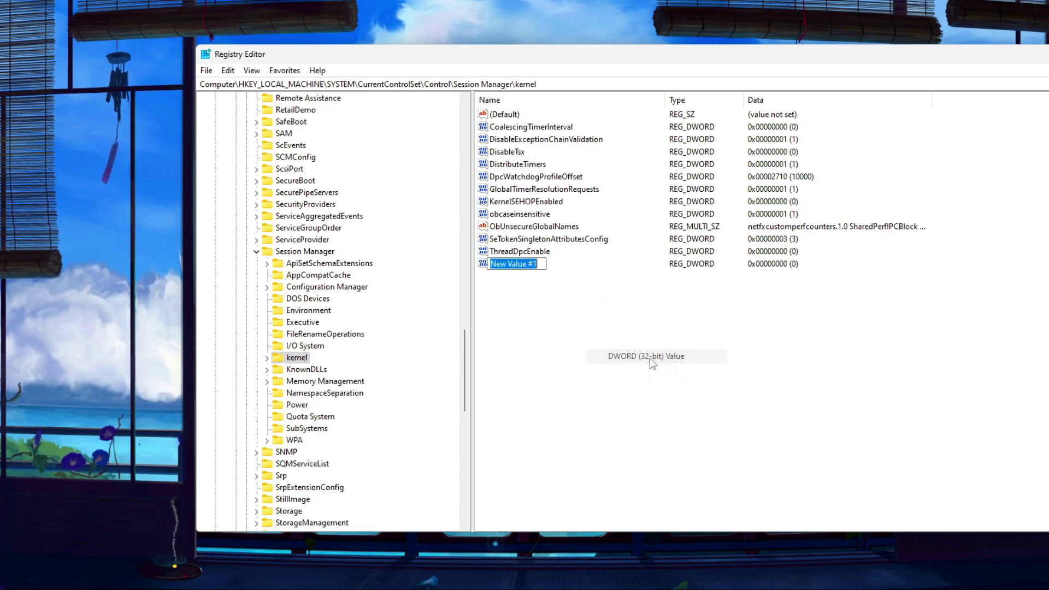
text(Distr)
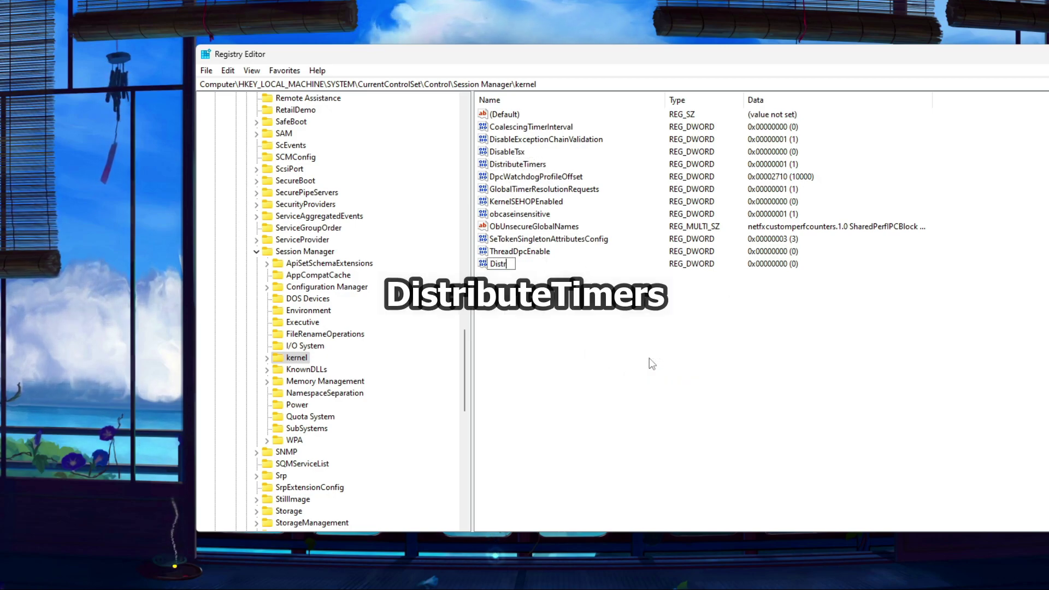
text(ibuteTimers)
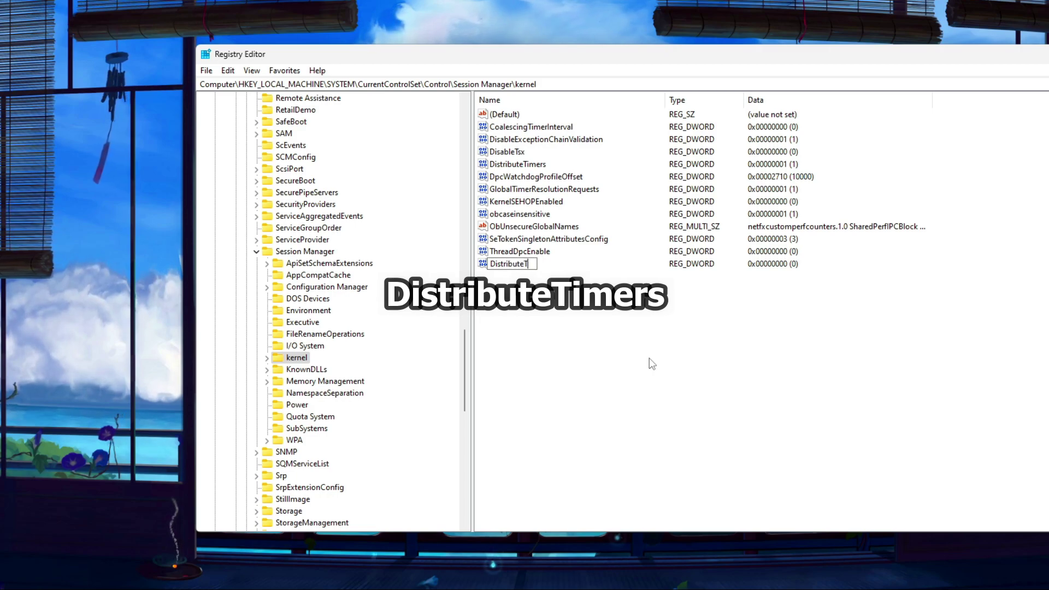
key(Return)
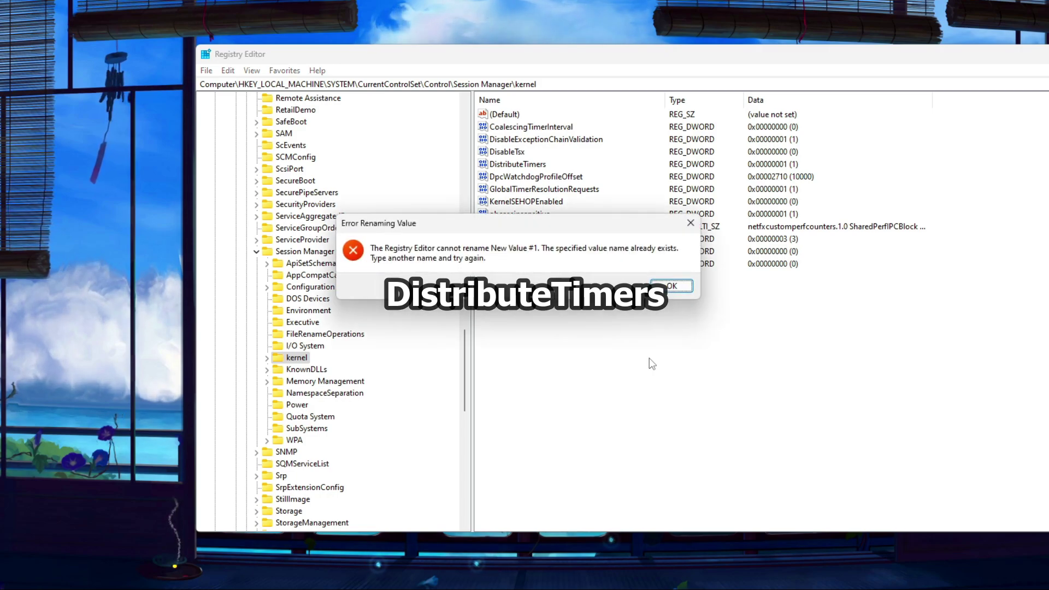
key(Return)
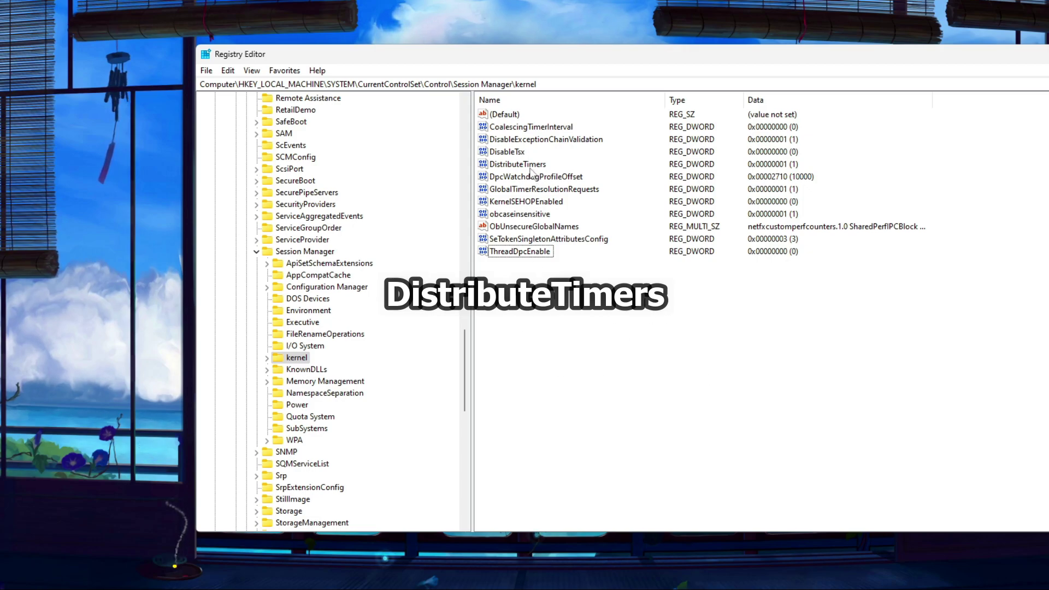
Modify the DistributeTimers value in the Session Manager\kernel key, setting its value data to 1
click(519, 165)
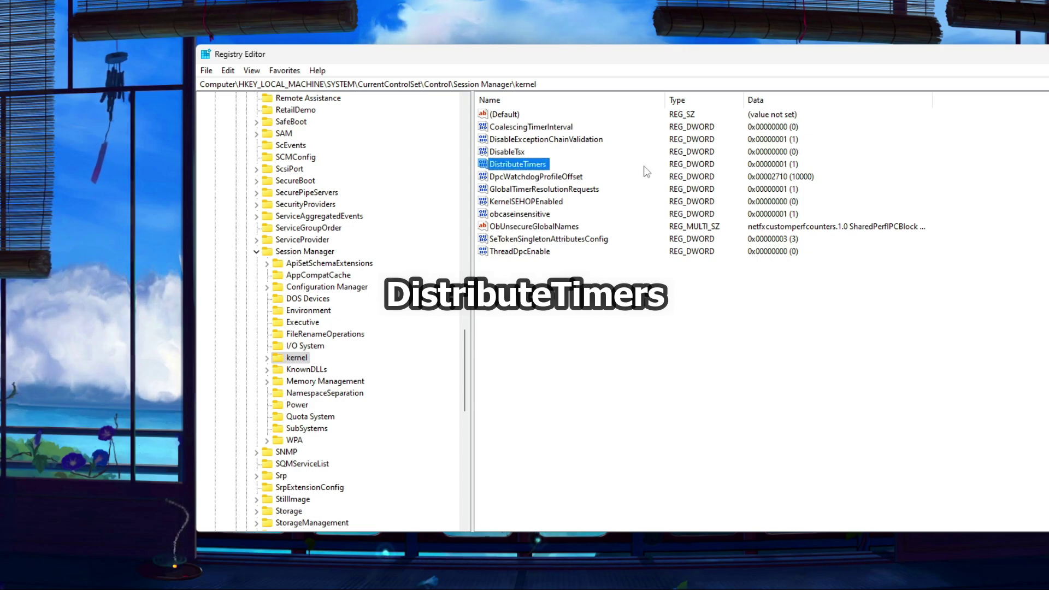
right_click(535, 168)
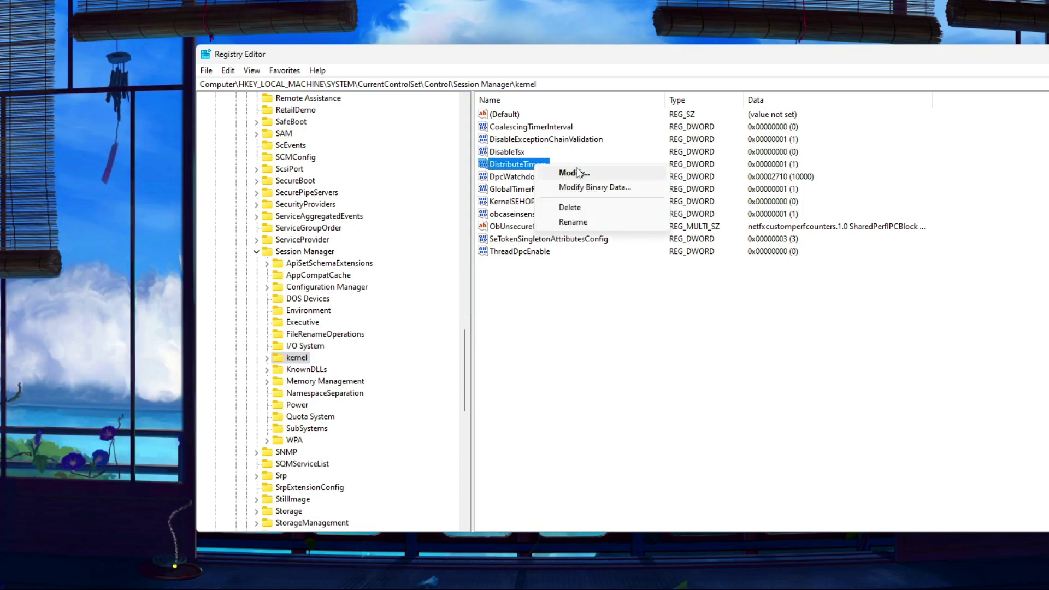
click(568, 172)
drag(350, 113, 518, 162)
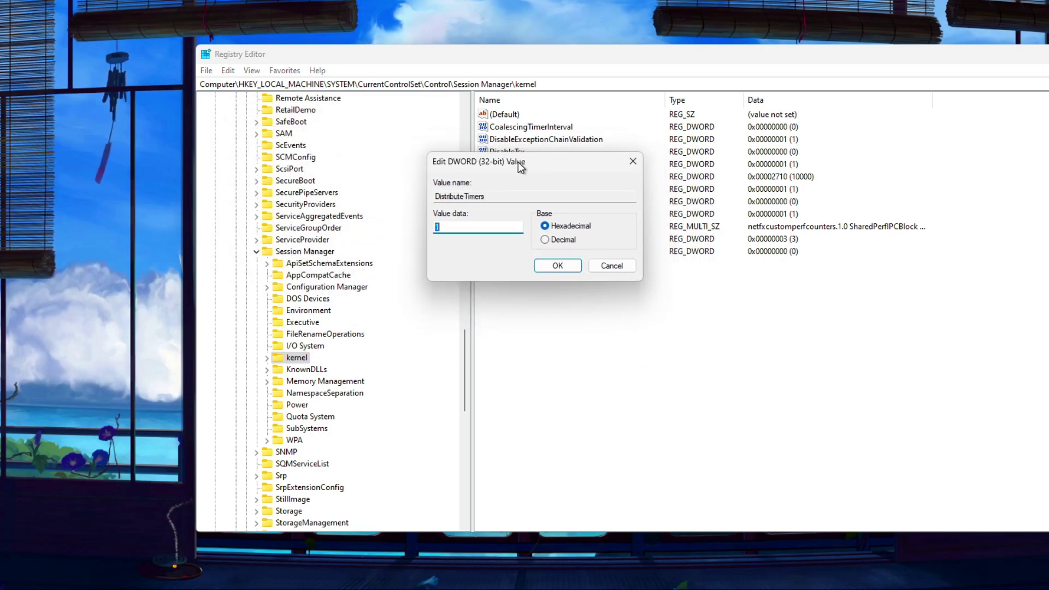
text(1)
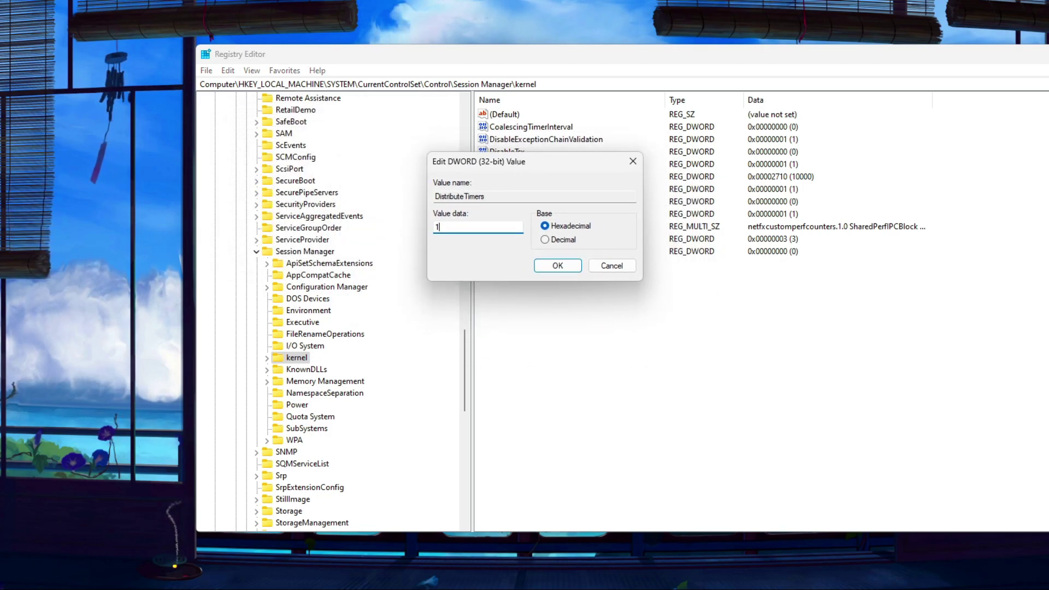
click(574, 266)
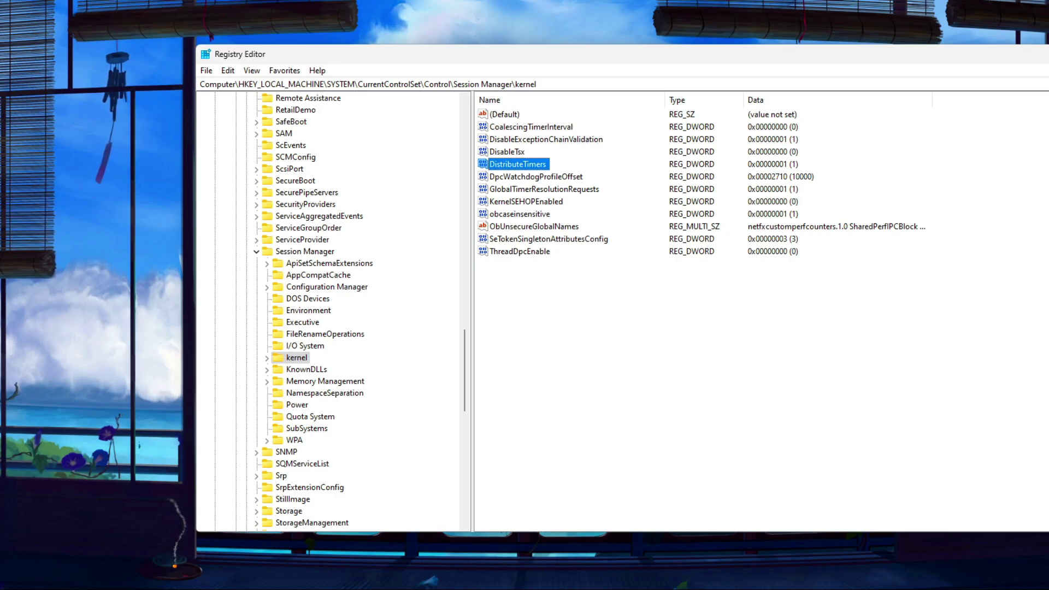
key(super)
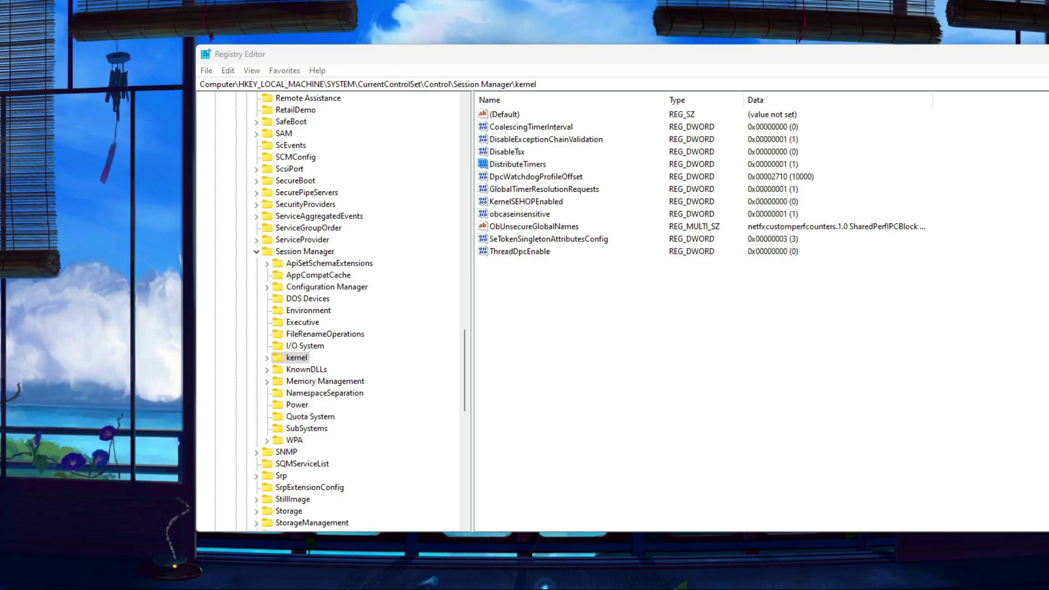
Go back through HKEY_LOCAL_MACHINE and SYSTEM to CurrentControlSet, collapse its Control key, and select the Services key
scroll(363, 355, up, 14)
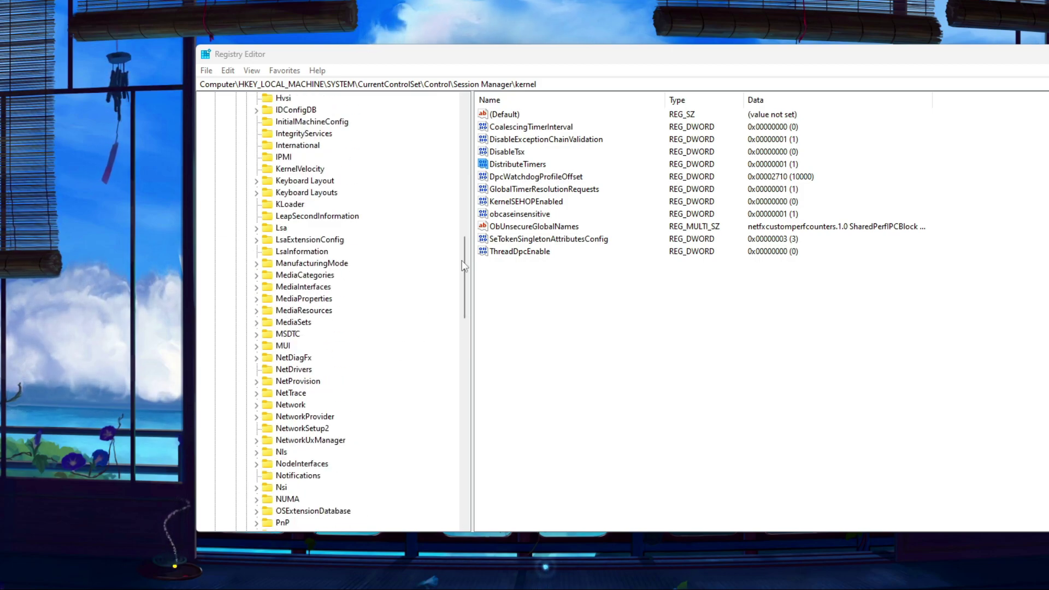
scroll(461, 267, up, 15)
click(253, 135)
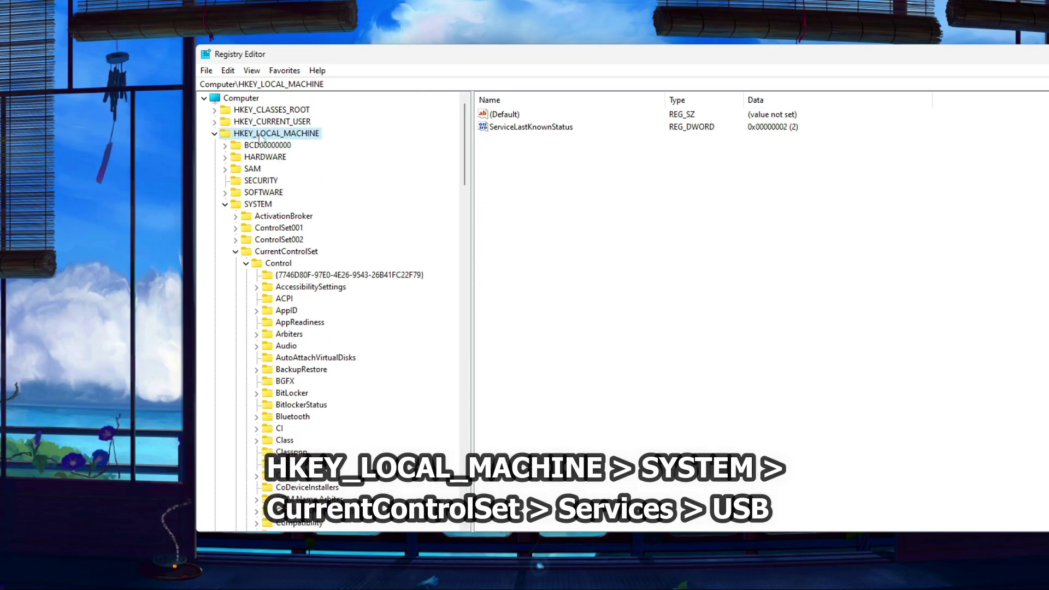
click(264, 204)
click(277, 253)
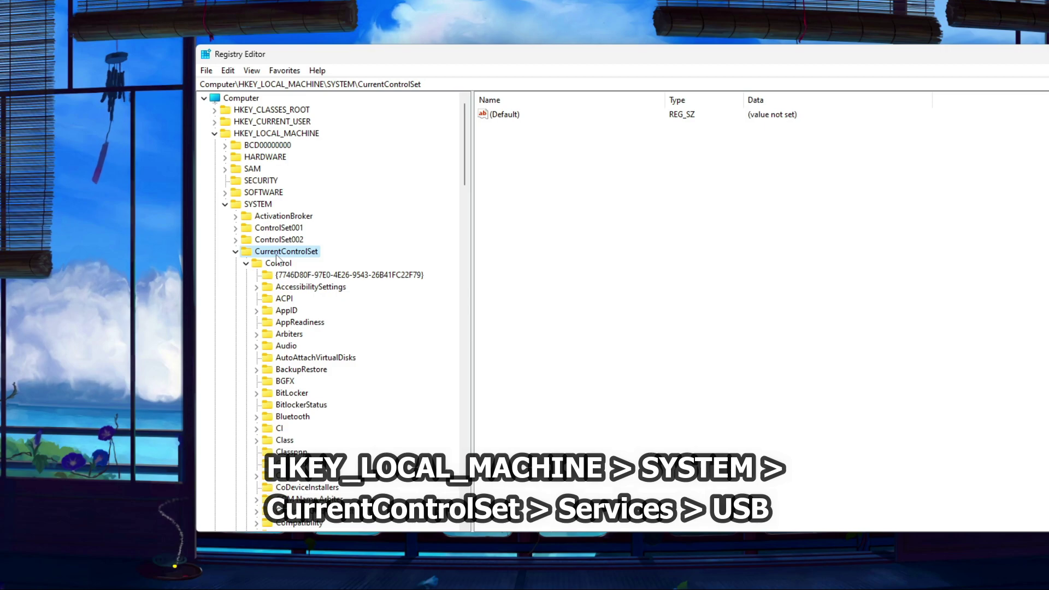
click(246, 263)
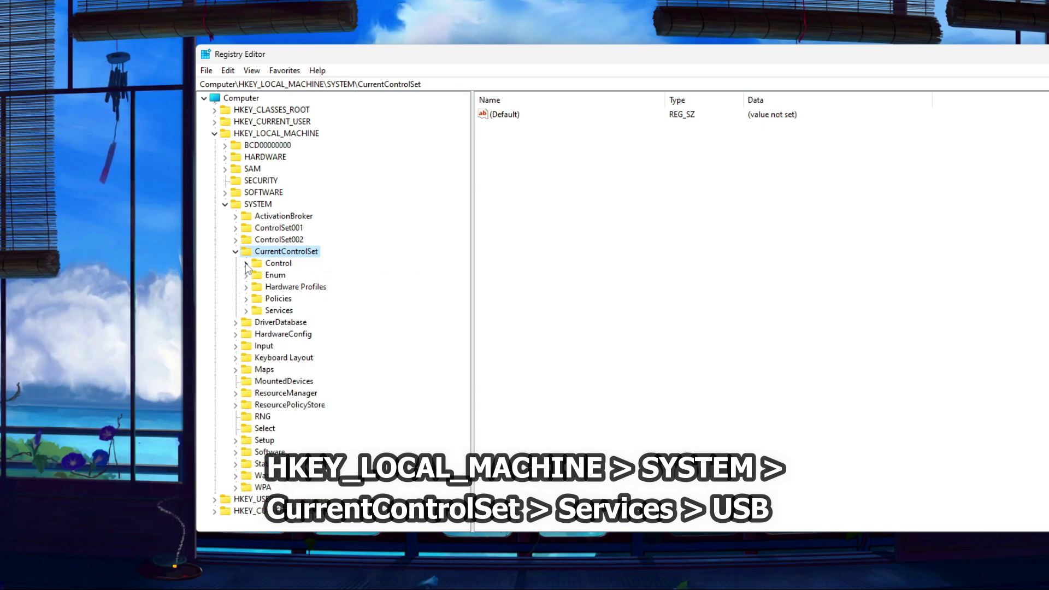
click(277, 311)
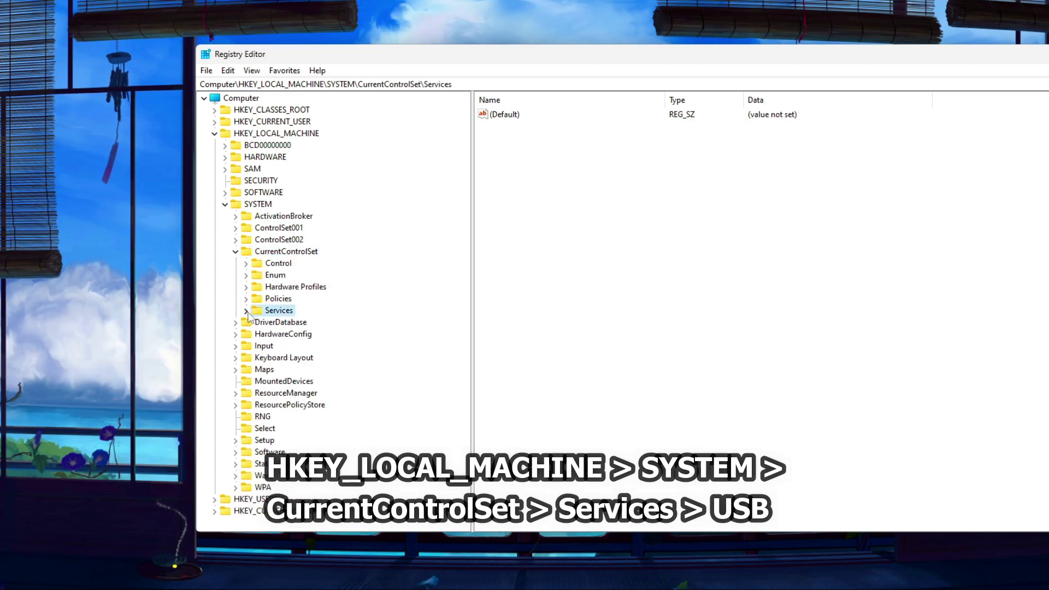
Expand the Services key and open its USB subkey
click(246, 310)
click(280, 336)
key(u)
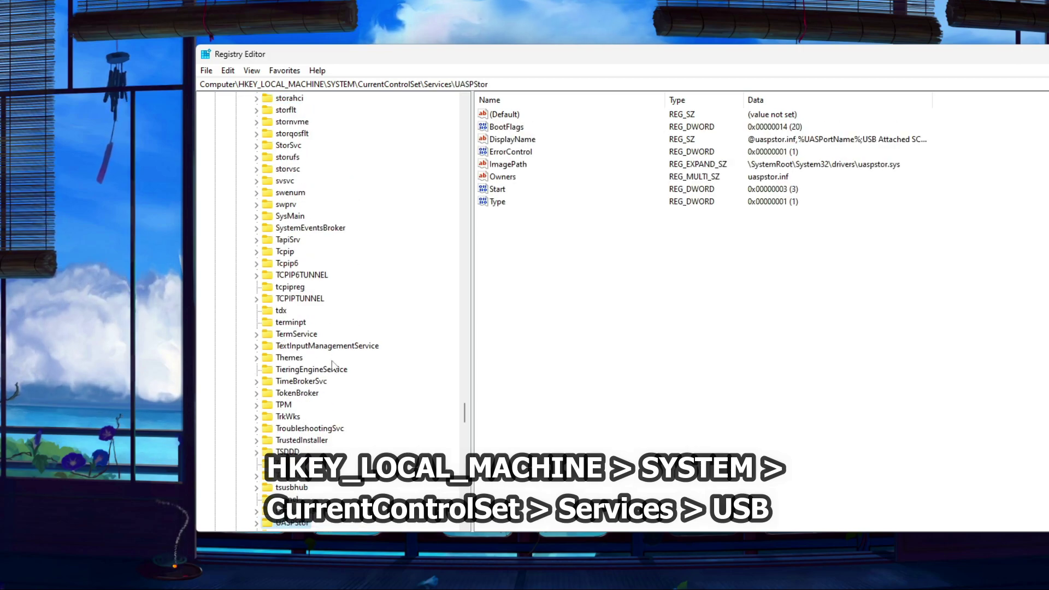
scroll(286, 408, down, 5)
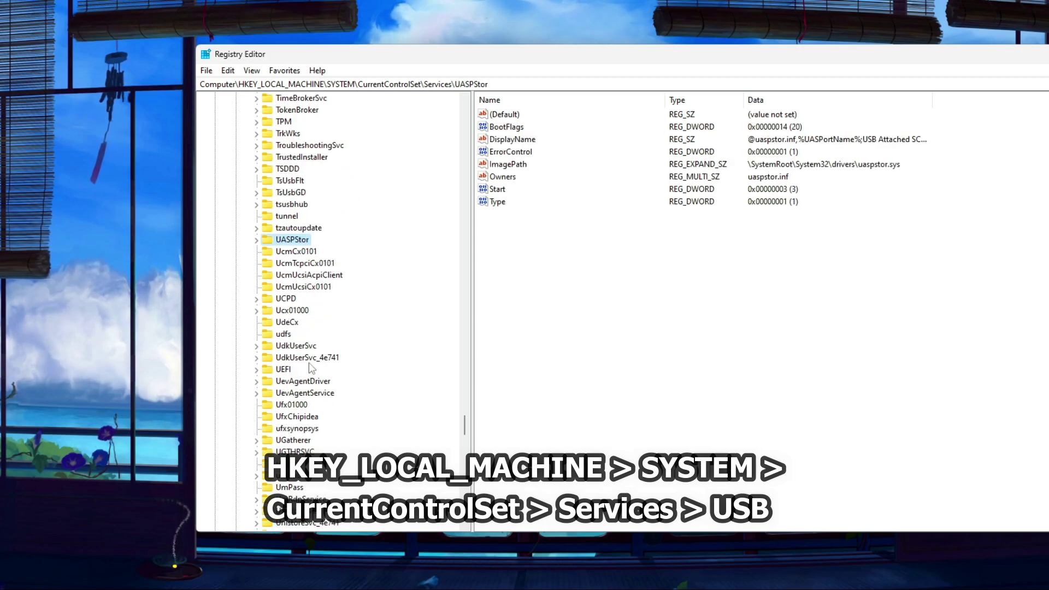
scroll(291, 446, down, 11)
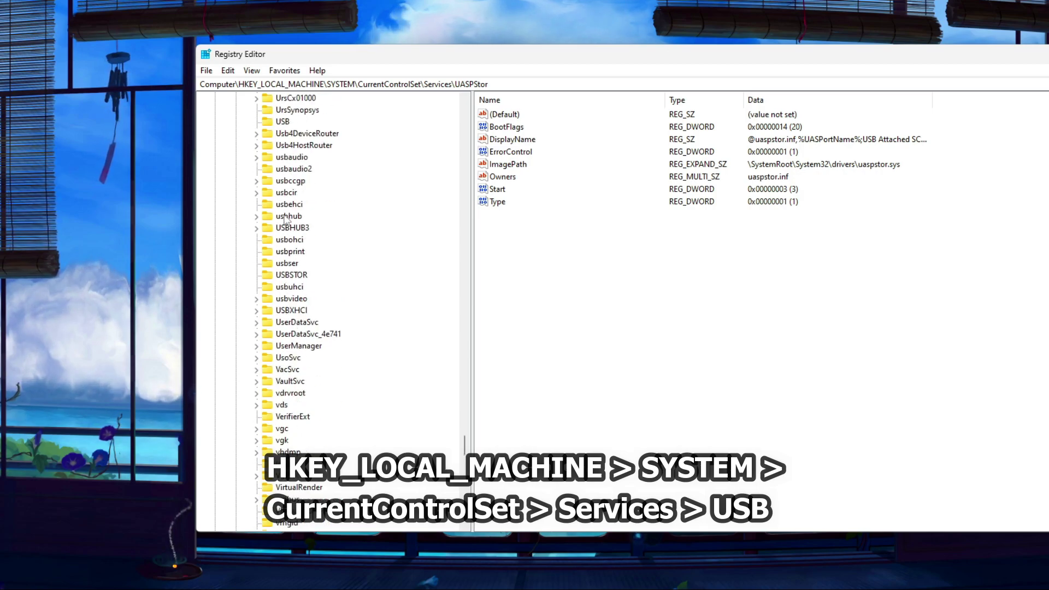
scroll(296, 288, up, 2)
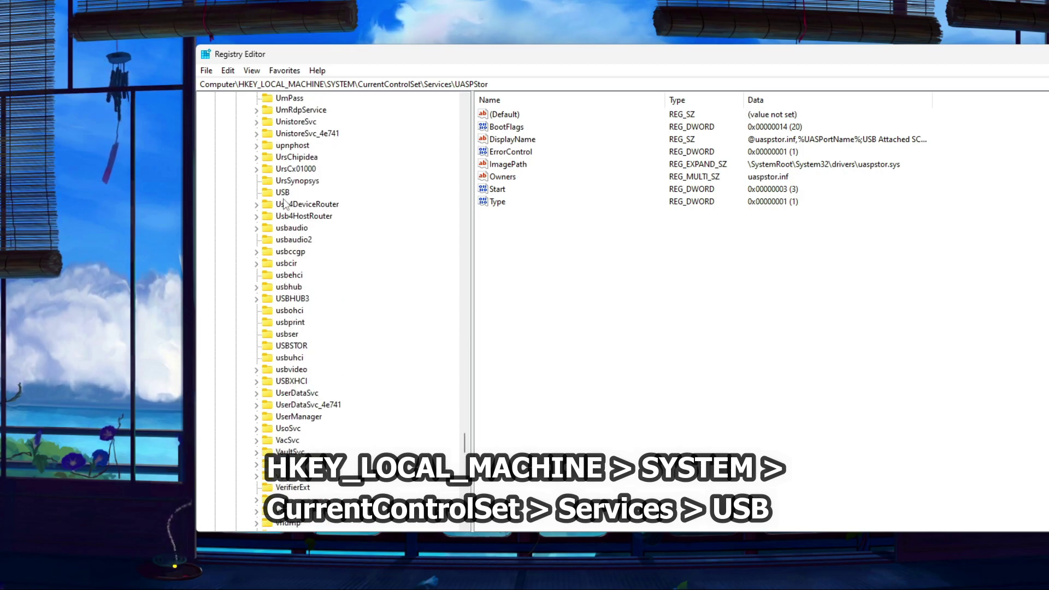
click(285, 193)
scroll(362, 288, up, 1)
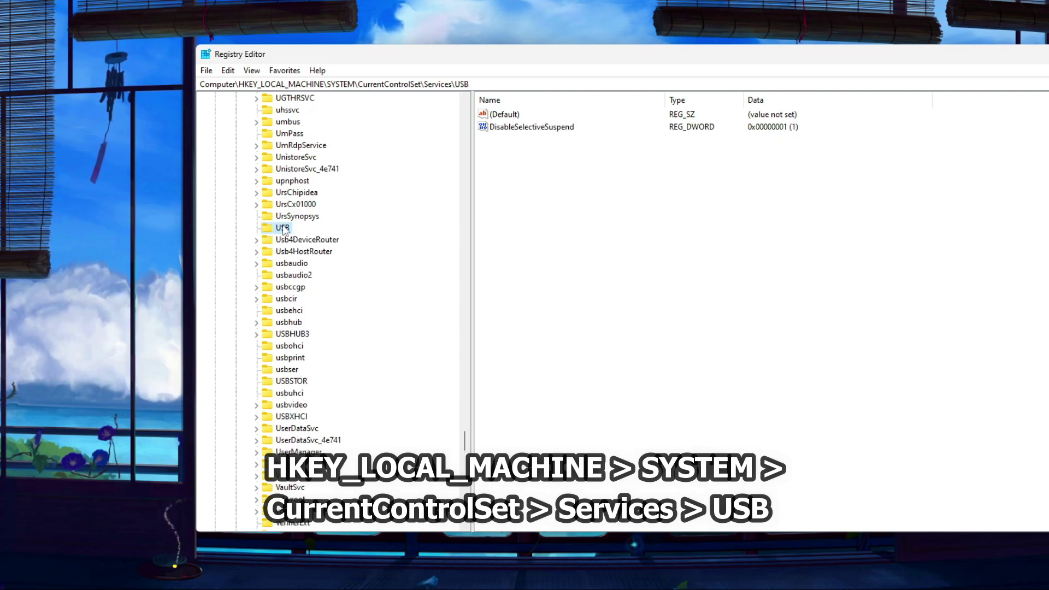
scroll(357, 309, up, 3)
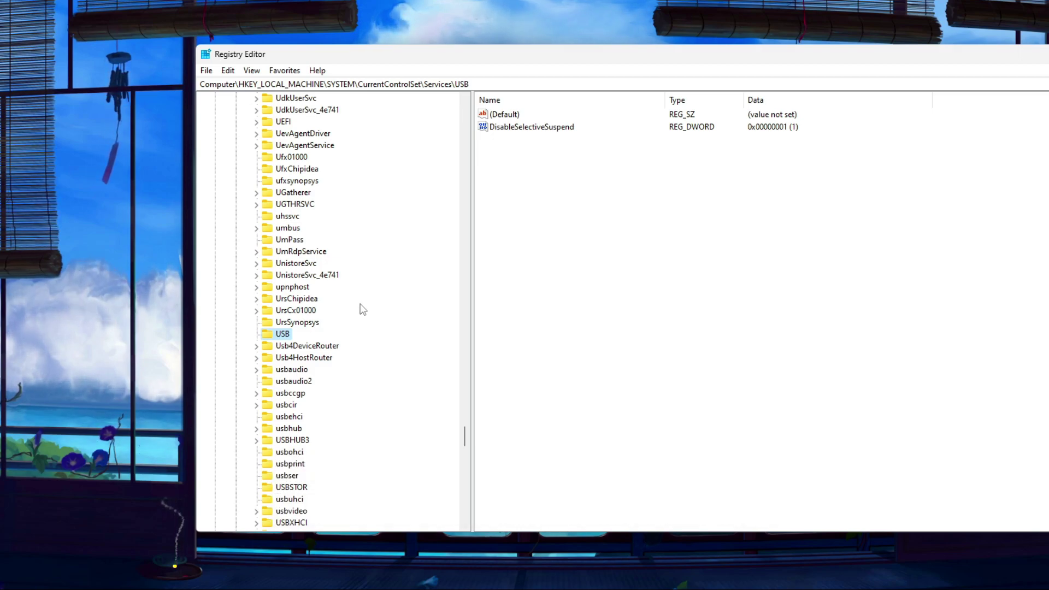
Try to add a new key named USB under Services, and delete the leftover new key
scroll(361, 309, up, 20)
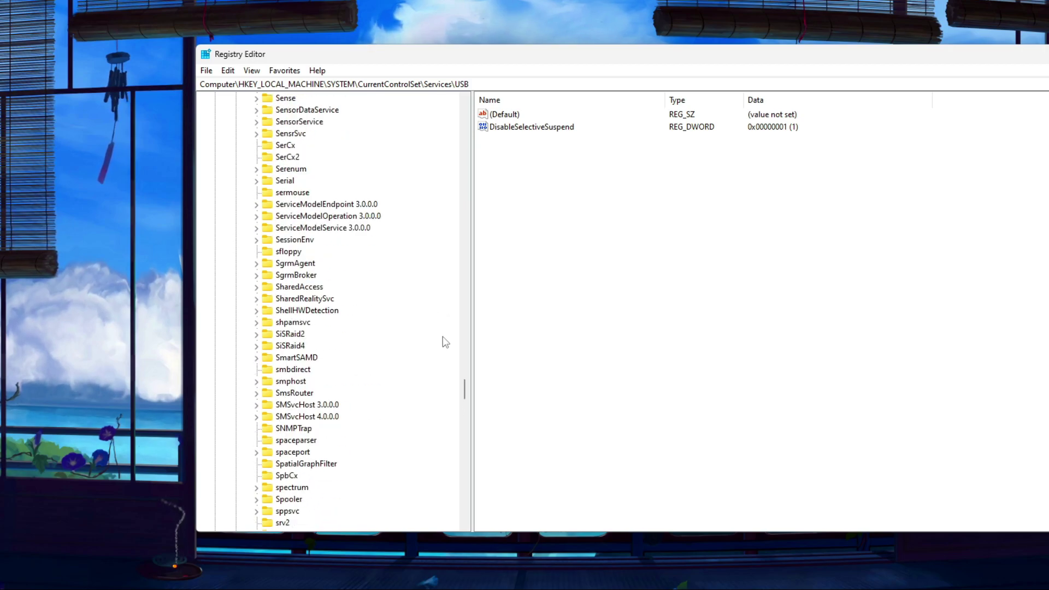
drag(467, 390, 466, 109)
right_click(280, 252)
mouse_move(319, 273)
click(461, 274)
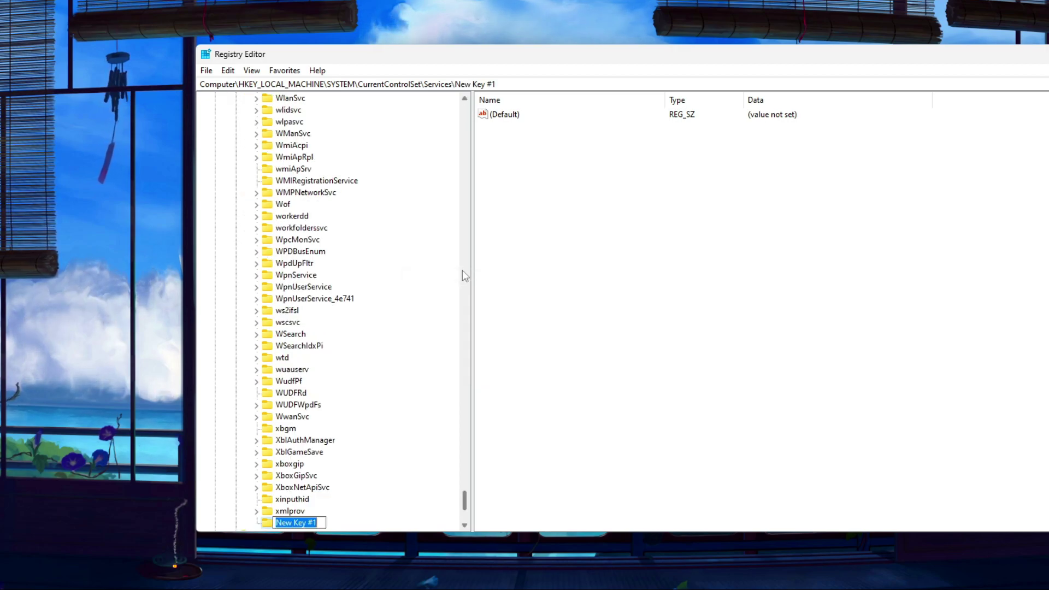
text(USB)
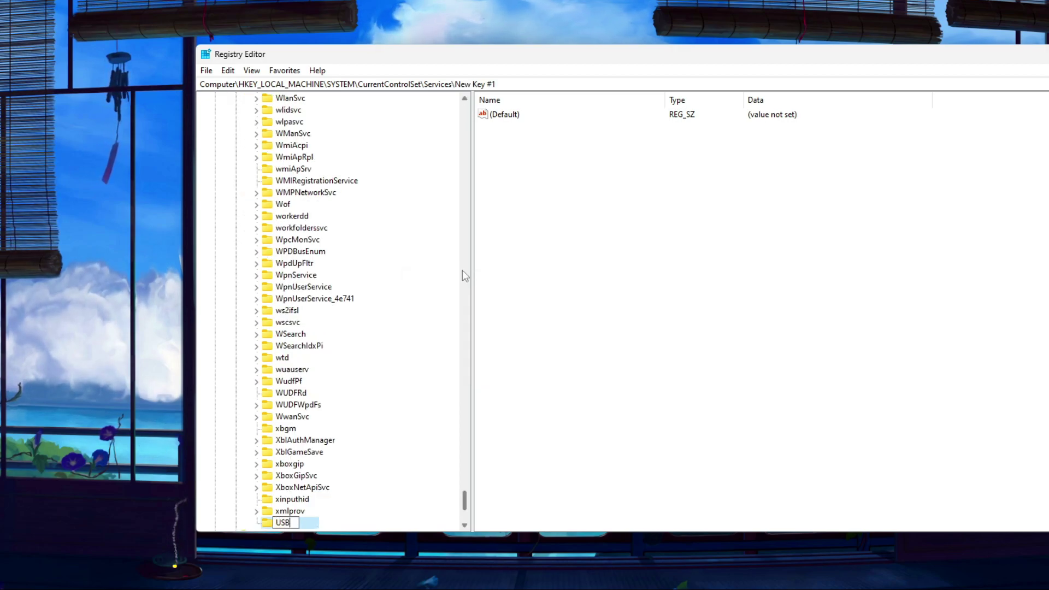
key(Return)
key(Return)
key(Delete)
key(Return)
Reopen the existing USB key under Services and select its DisableSelectiveSuspend value
scroll(368, 279, up, 12)
click(289, 310)
key(u)
scroll(369, 387, up, 5)
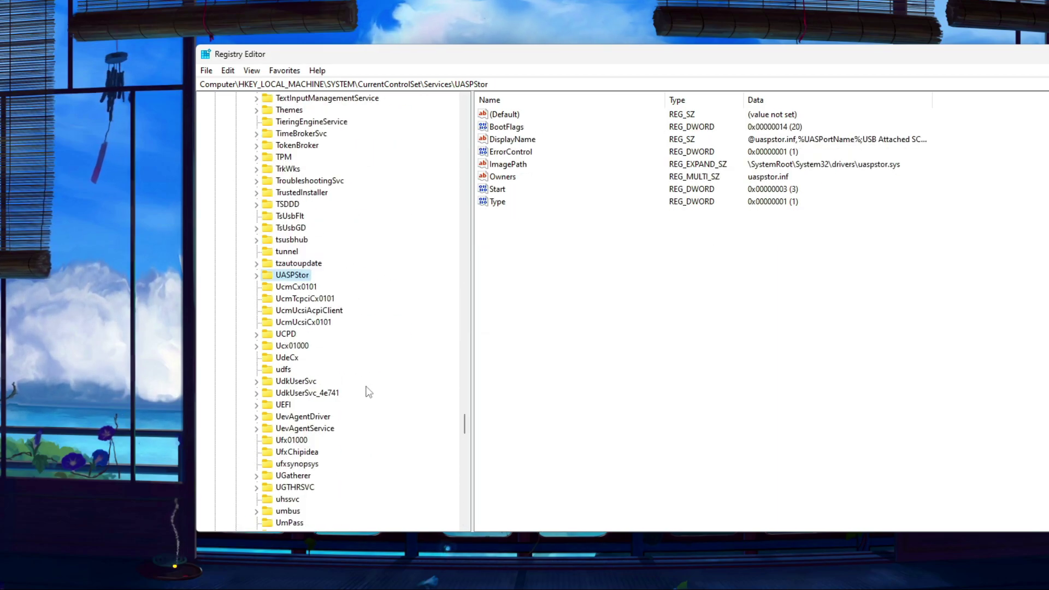
text(usb)
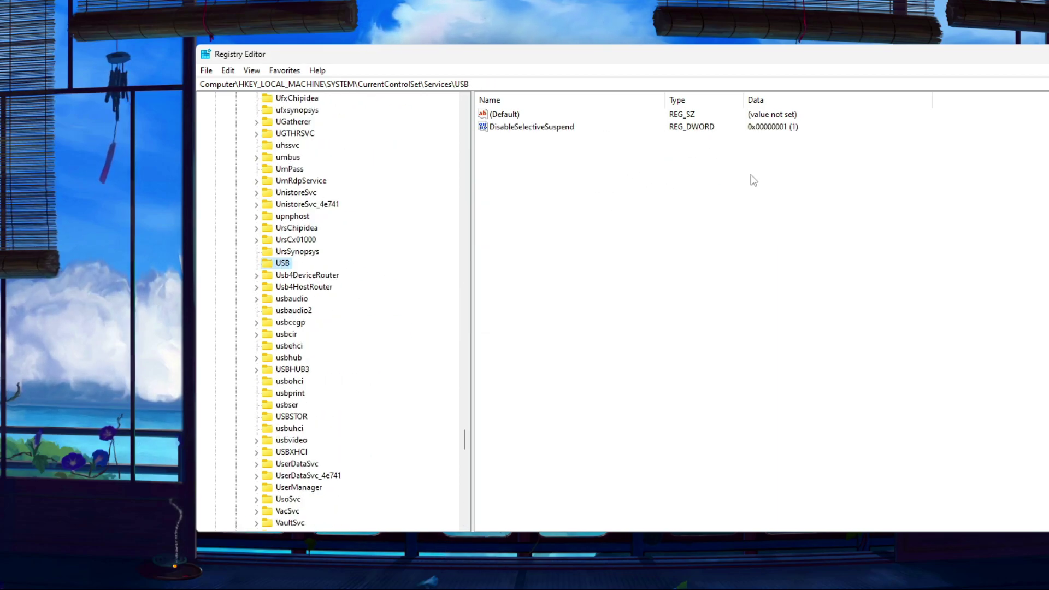
click(526, 129)
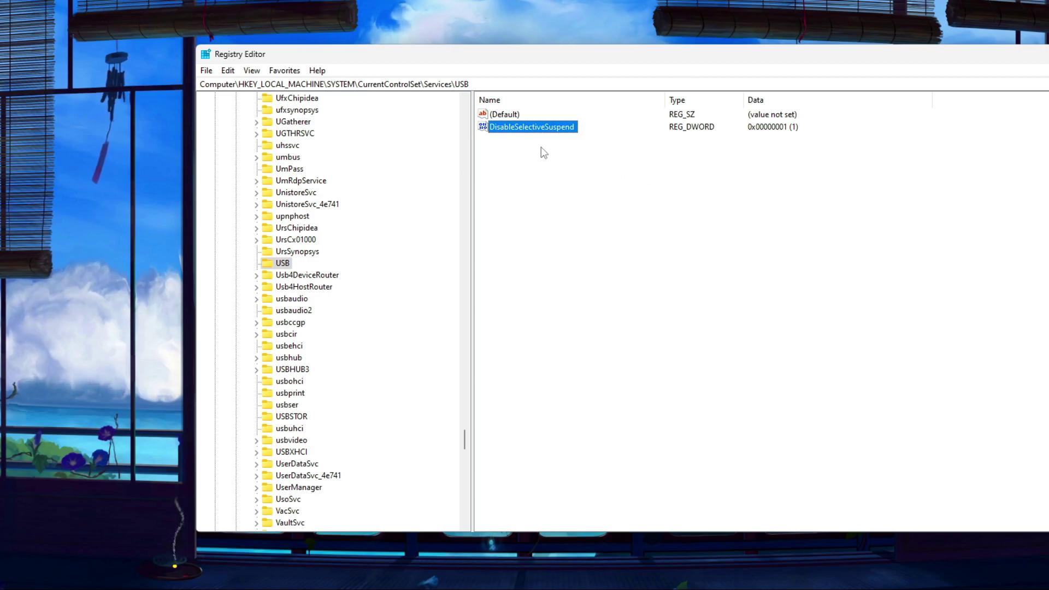
Try to add a DWORD (32-bit) value named DisableSelectiveSuspend to the USB key, and delete the leftover new value
right_click(516, 168)
mouse_move(548, 173)
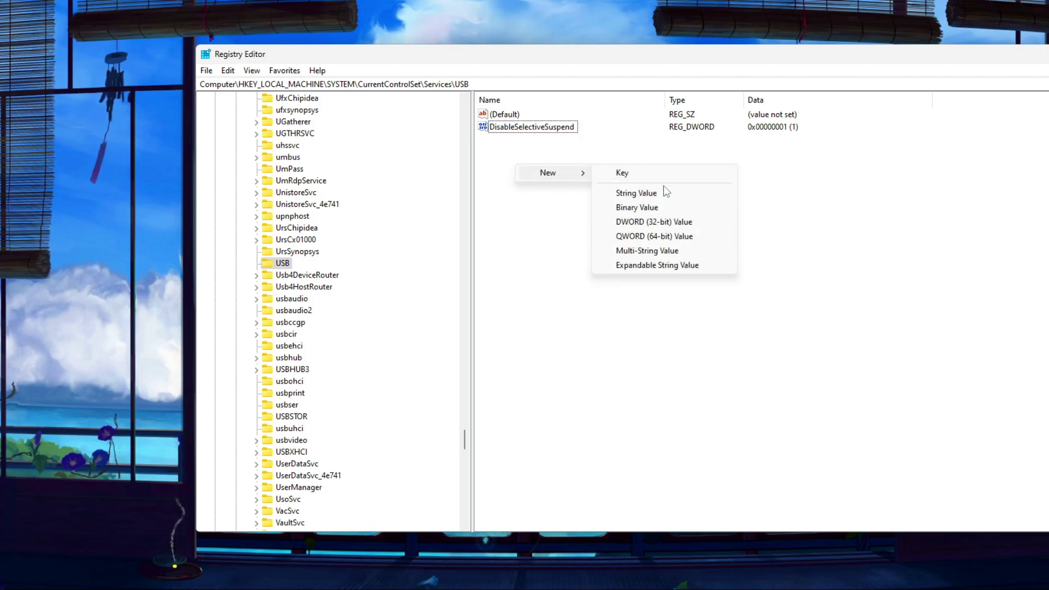
click(657, 225)
text(D)
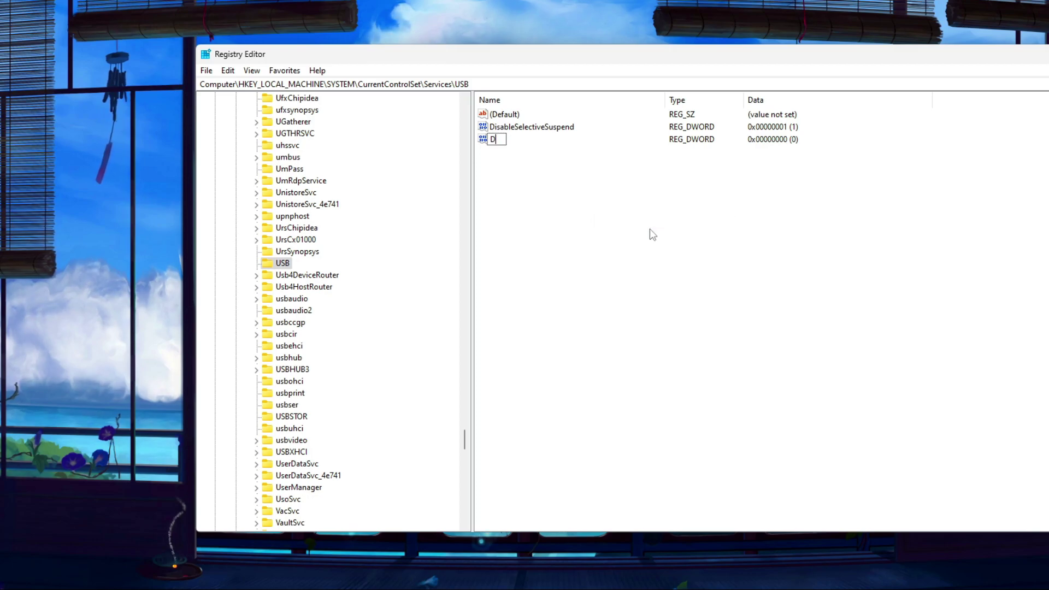
text(isableSele)
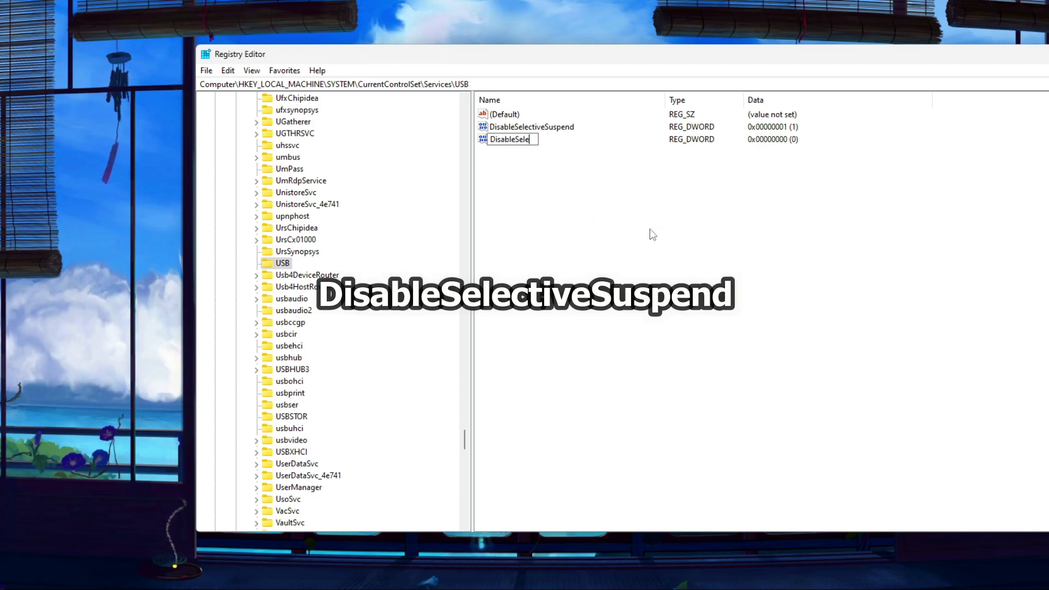
text(ctiveSuspend)
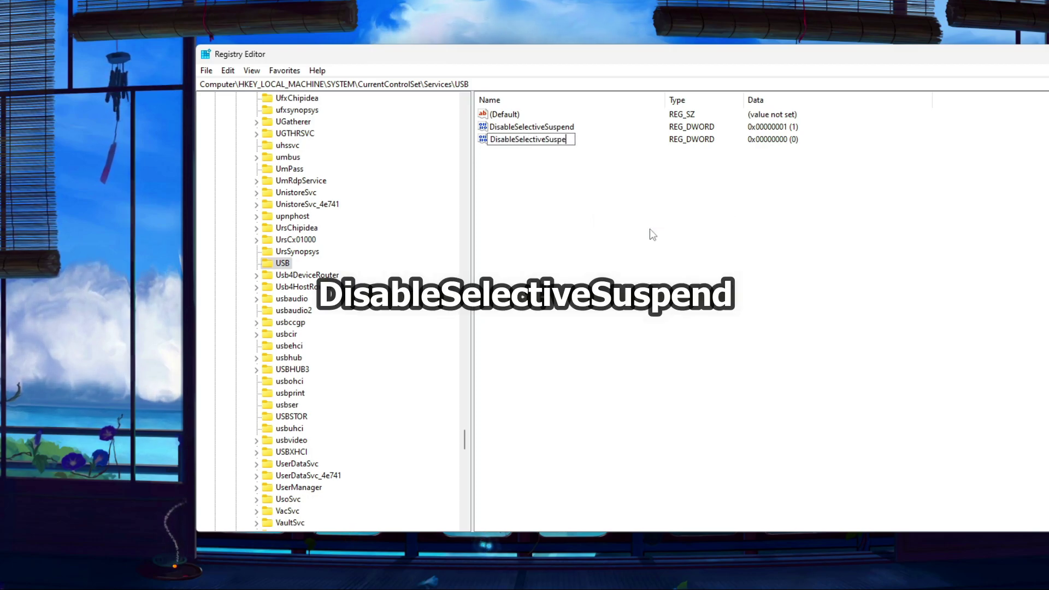
key(Return)
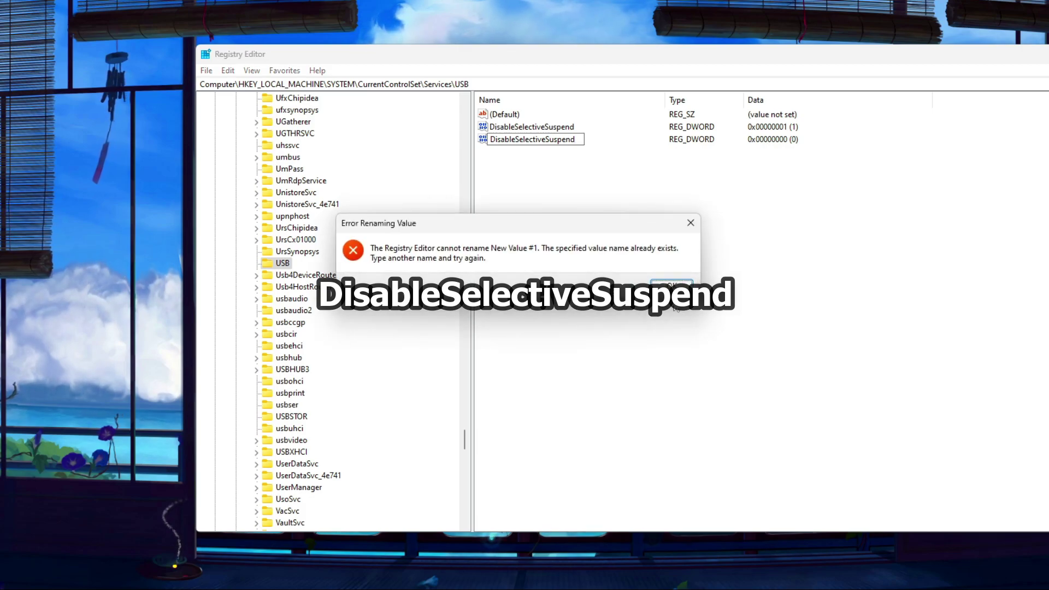
key(Return)
key(Escape)
key(Delete)
key(Return)
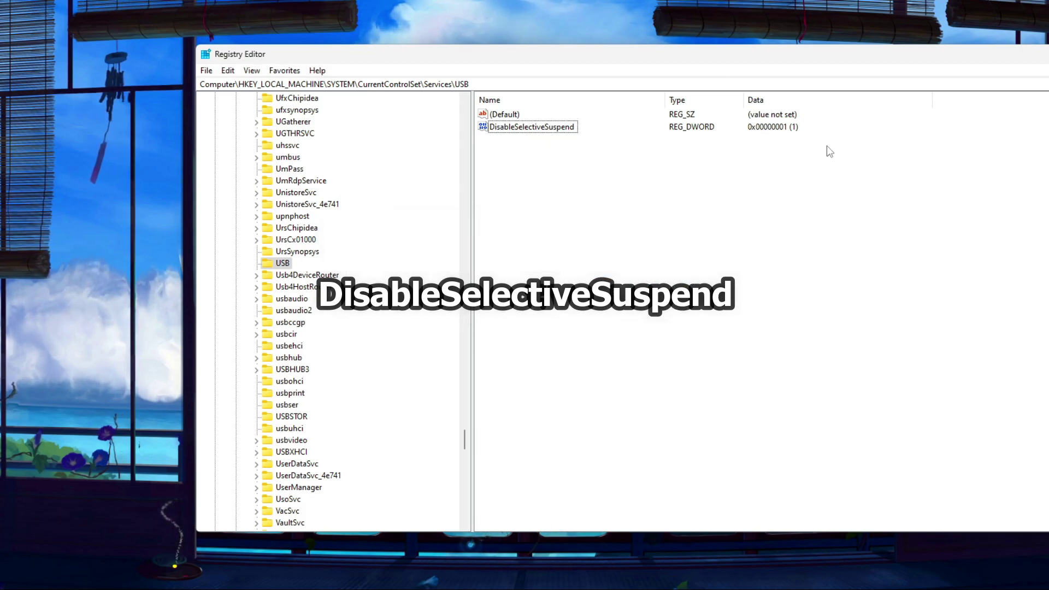
Modify the DisableSelectiveSuspend value in the USB key, setting its value data to 1
right_click(536, 130)
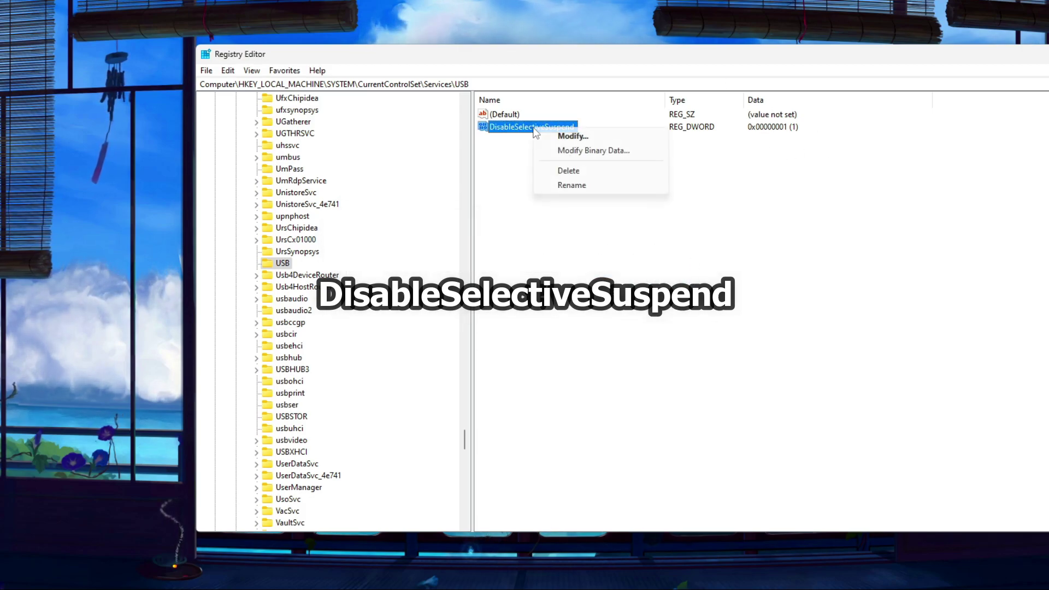
click(606, 140)
drag(363, 123, 567, 175)
text(1)
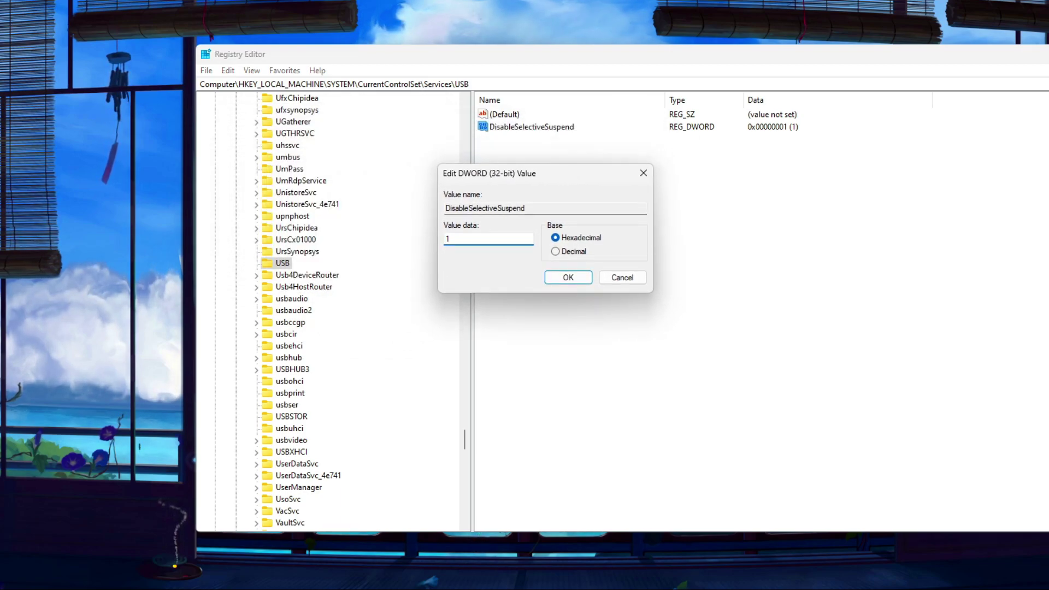
click(567, 278)
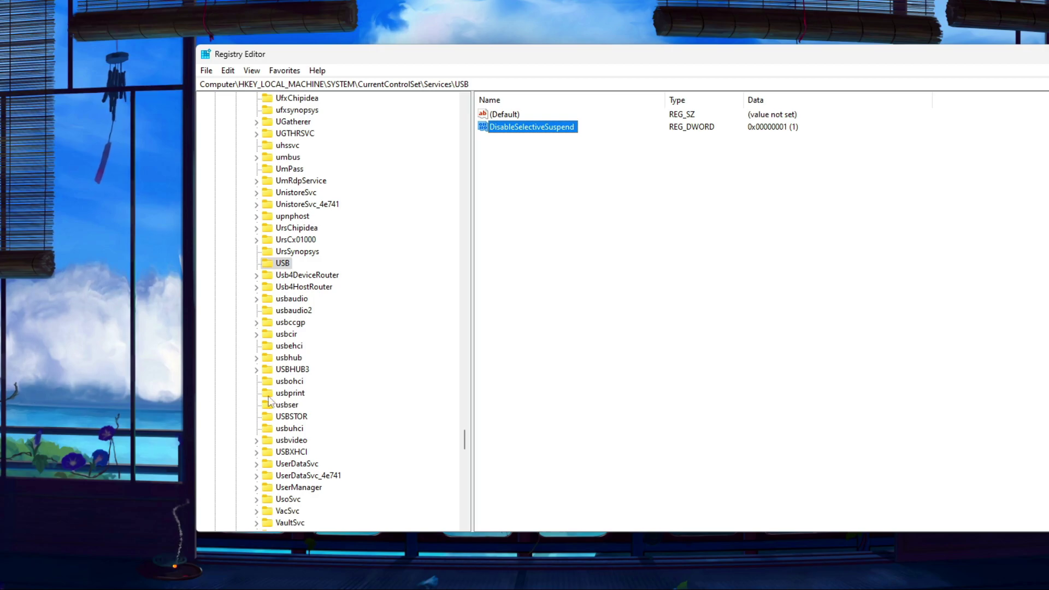
Collapse the SYSTEM key and open the SOFTWARE key under HKEY_LOCAL_MACHINE
scroll(379, 396, up, 7)
drag(467, 437, 457, 107)
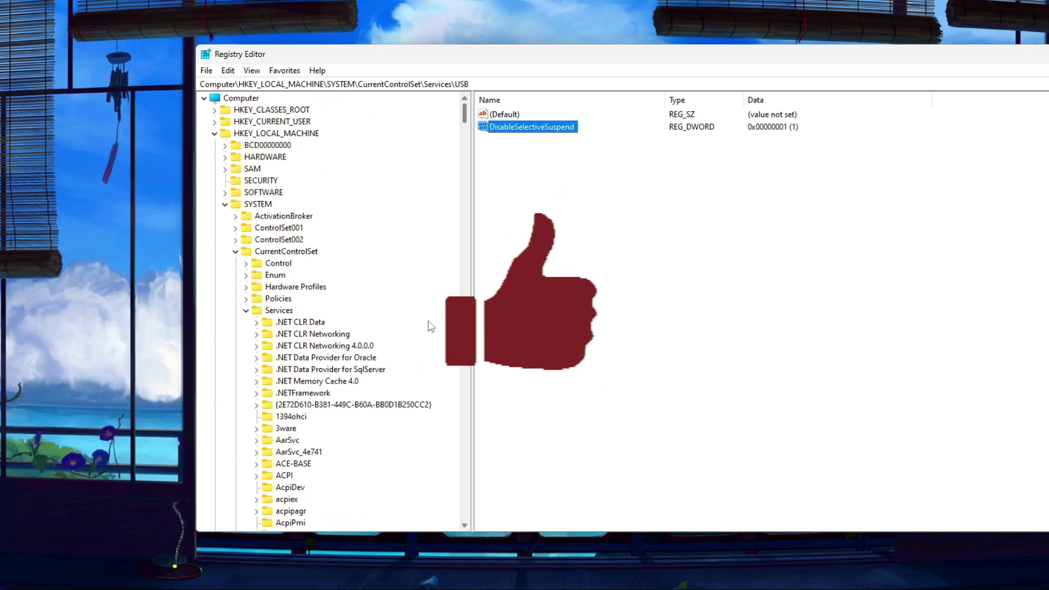
click(224, 205)
click(265, 135)
click(236, 194)
double_click(235, 197)
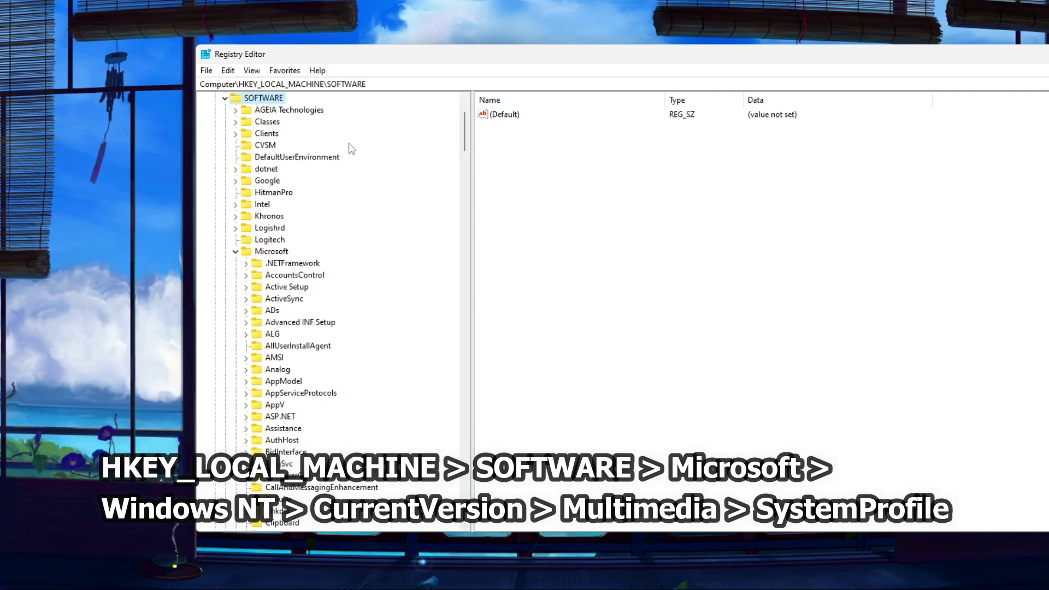
Go through the Microsoft key under SOFTWARE and select its Windows NT subkey
click(280, 253)
click(295, 322)
key(w)
scroll(292, 350, down, 10)
click(293, 360)
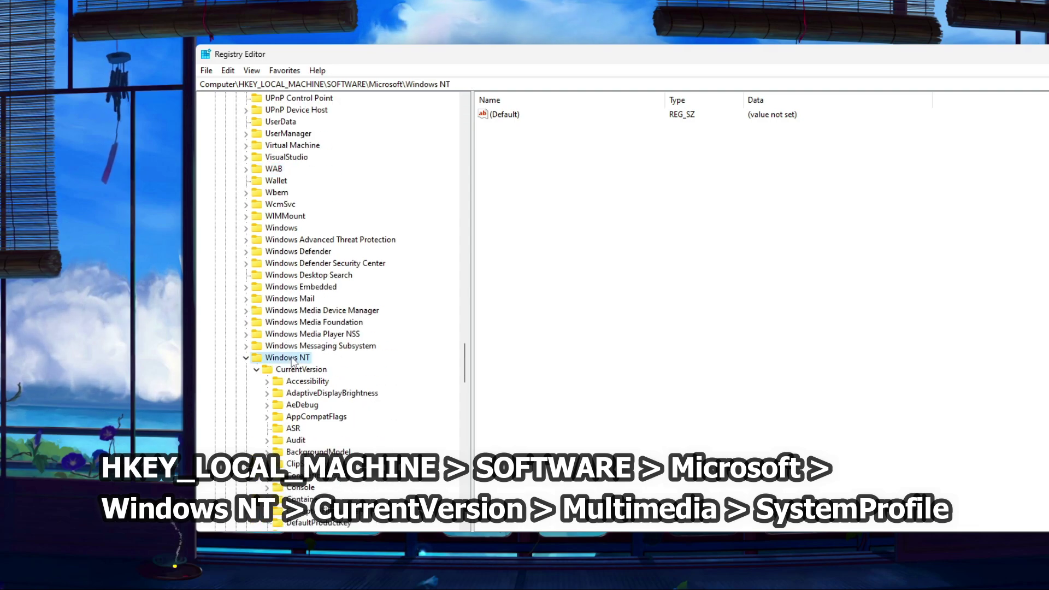
Go through the CurrentVersion and Multimedia keys under Windows NT and select the SystemProfile subkey
scroll(293, 360, down, 2)
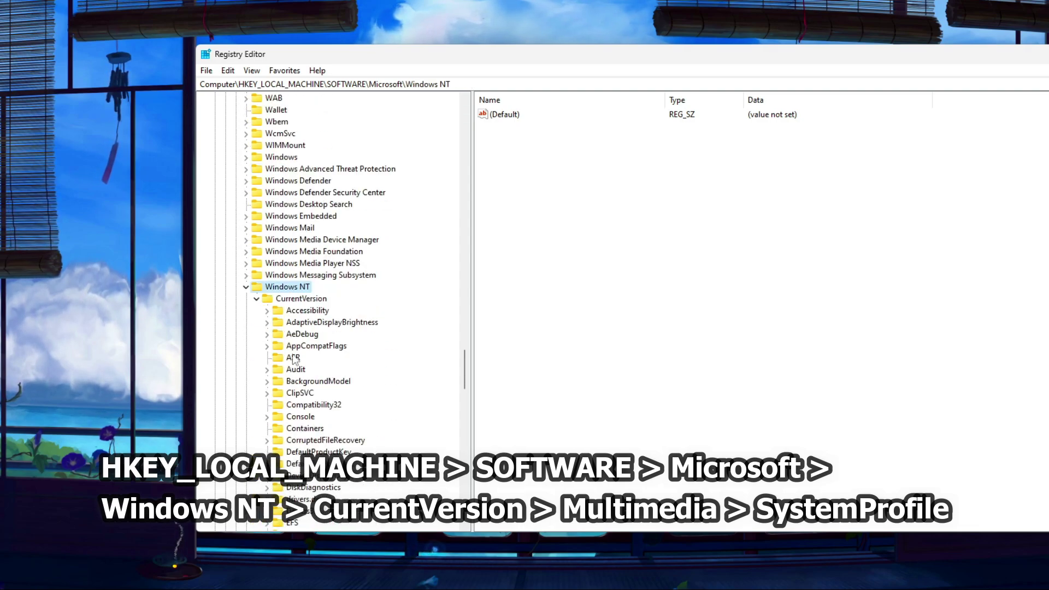
click(290, 298)
scroll(298, 328, down, 10)
scroll(303, 361, down, 6)
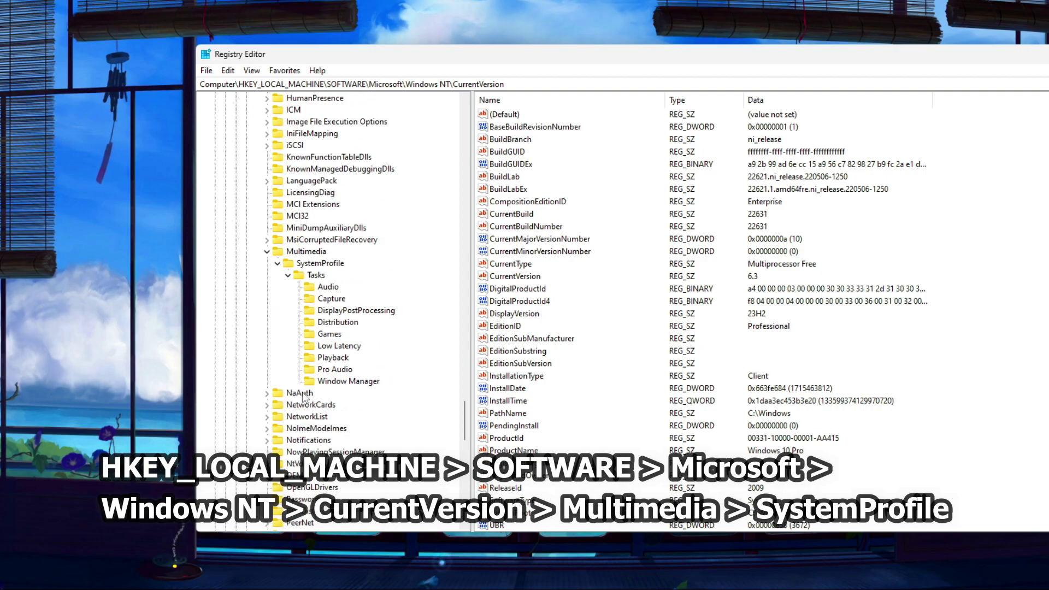
click(303, 251)
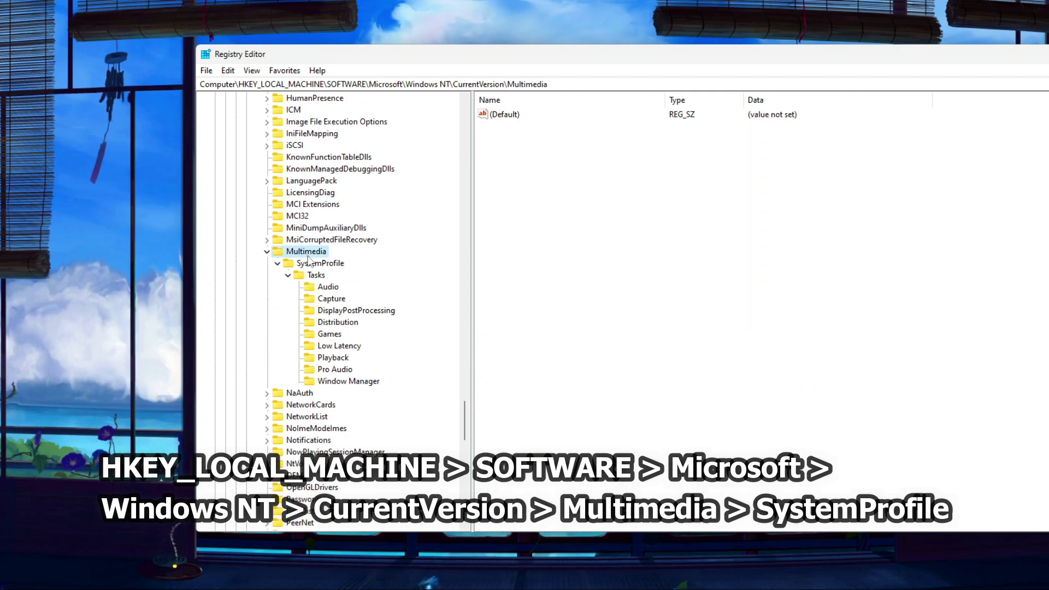
click(317, 265)
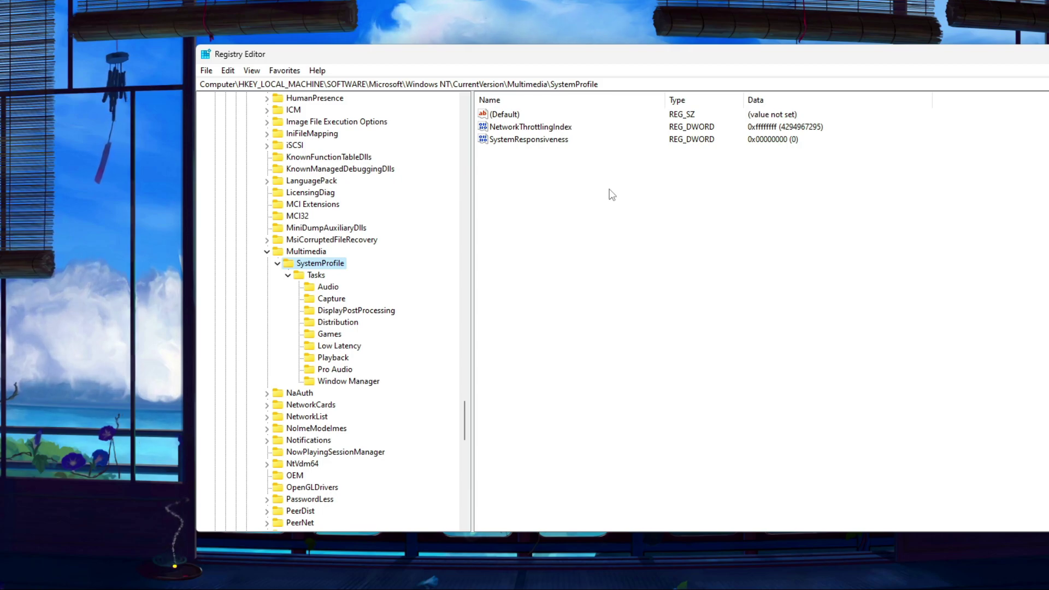
Modify the NetworkThrottlingIndex value in the SystemProfile key, setting its hexadecimal value data to ffffffff
click(511, 131)
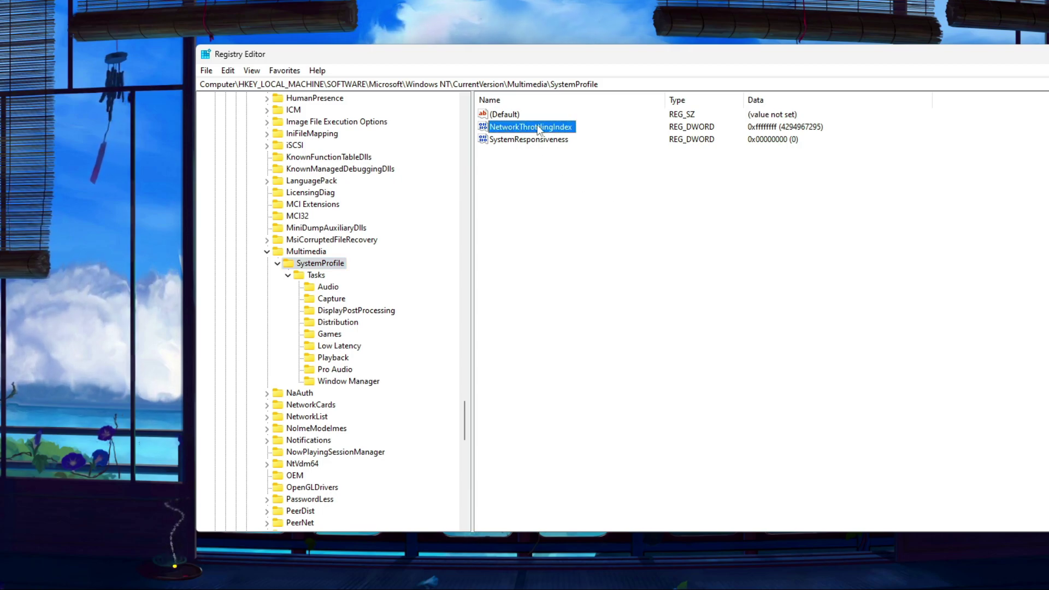
click(527, 143)
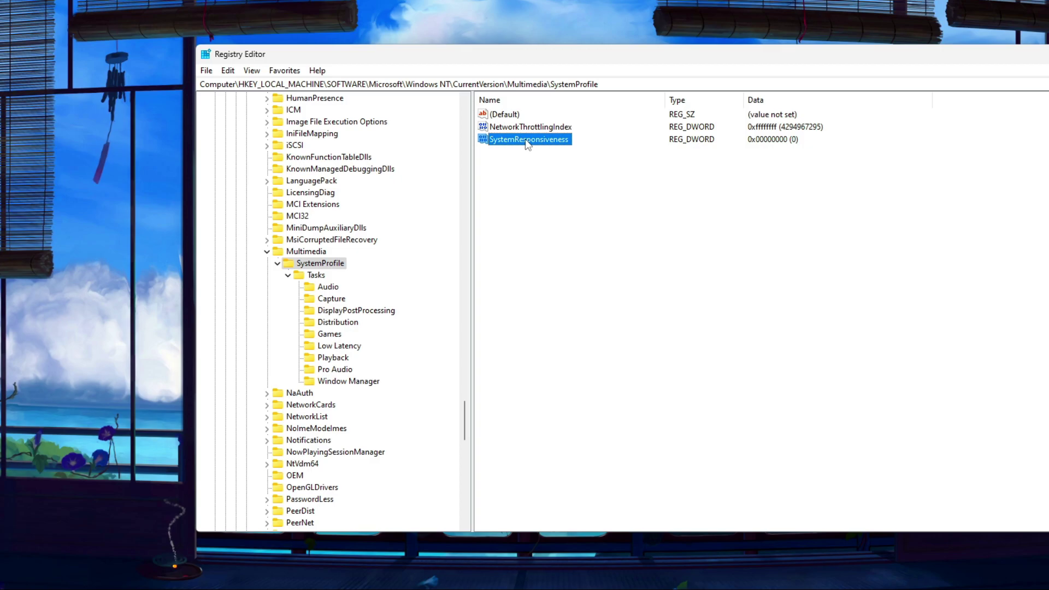
click(518, 125)
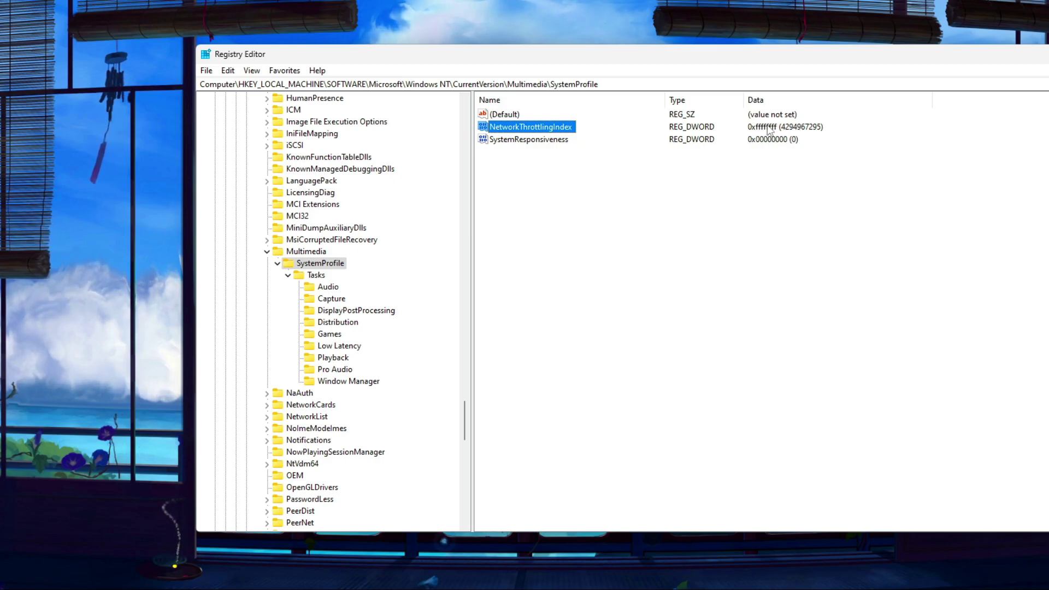
right_click(547, 130)
click(574, 138)
drag(388, 114, 591, 161)
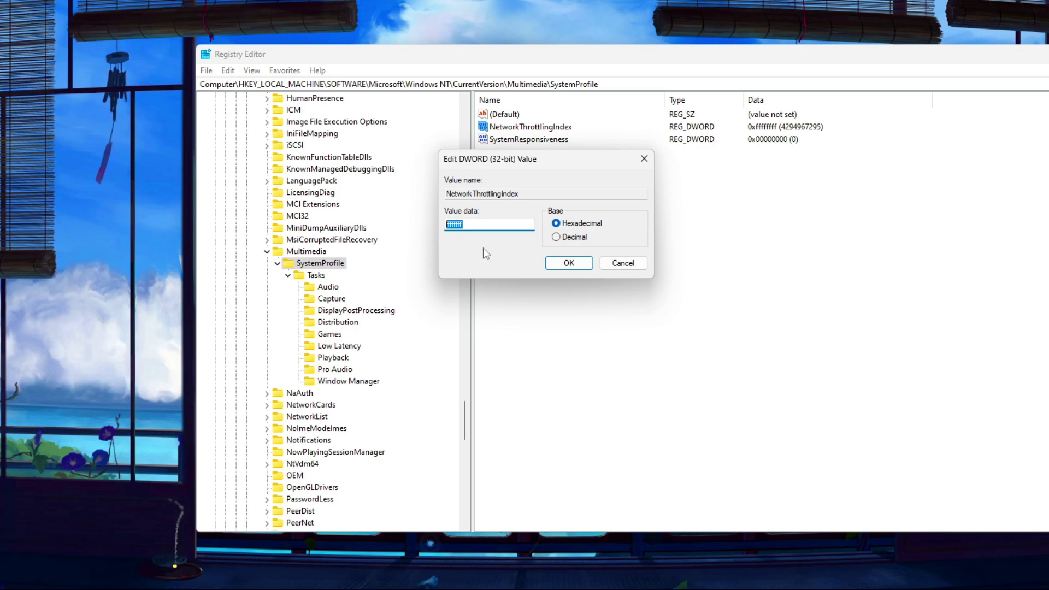
text(ff)
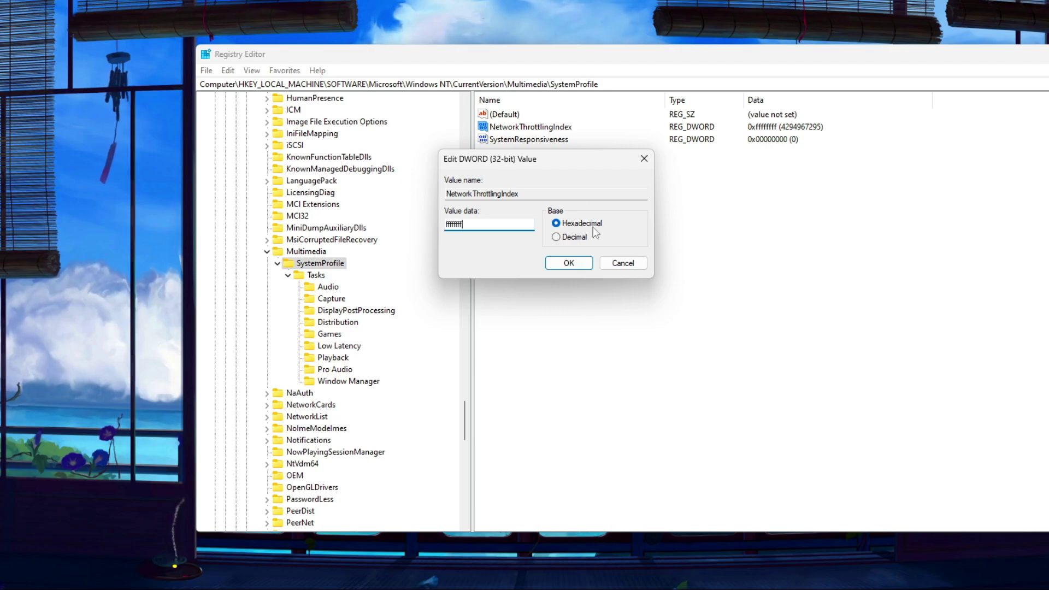
click(569, 263)
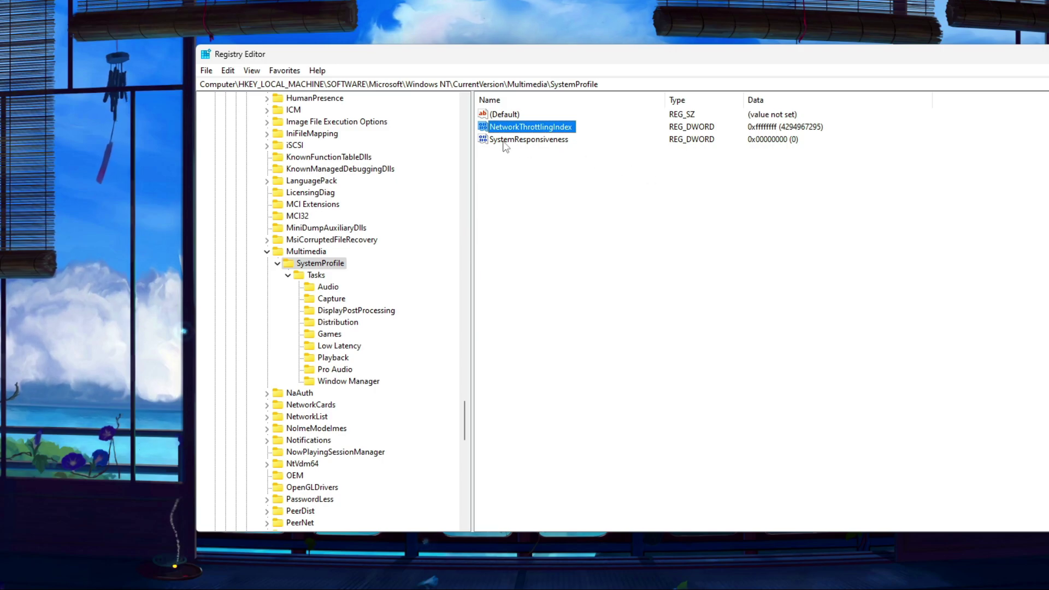
Modify the SystemResponsiveness value in the SystemProfile key, setting its value data to 0
click(551, 141)
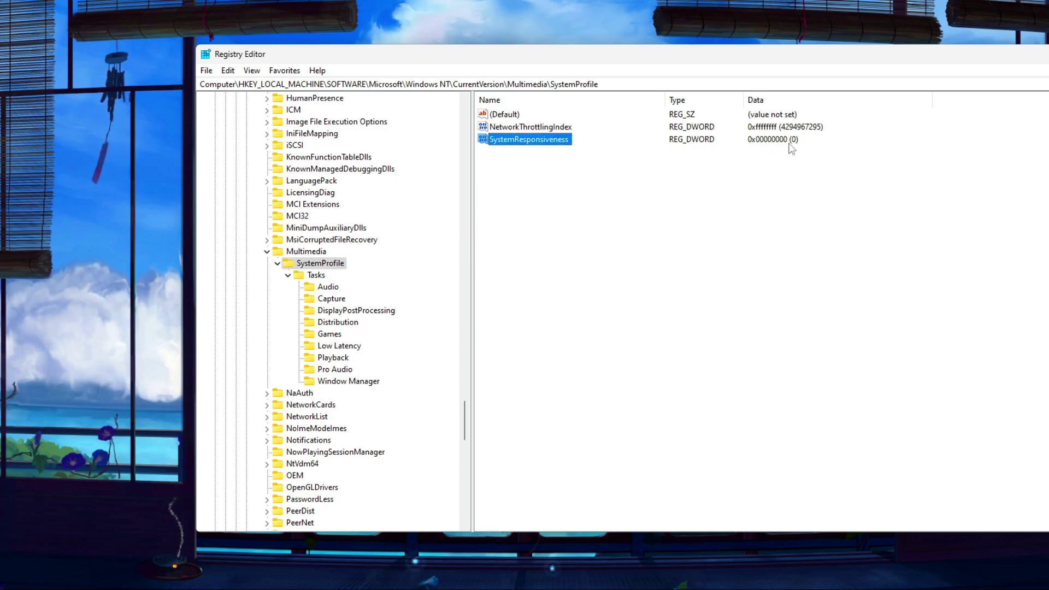
right_click(536, 143)
click(563, 145)
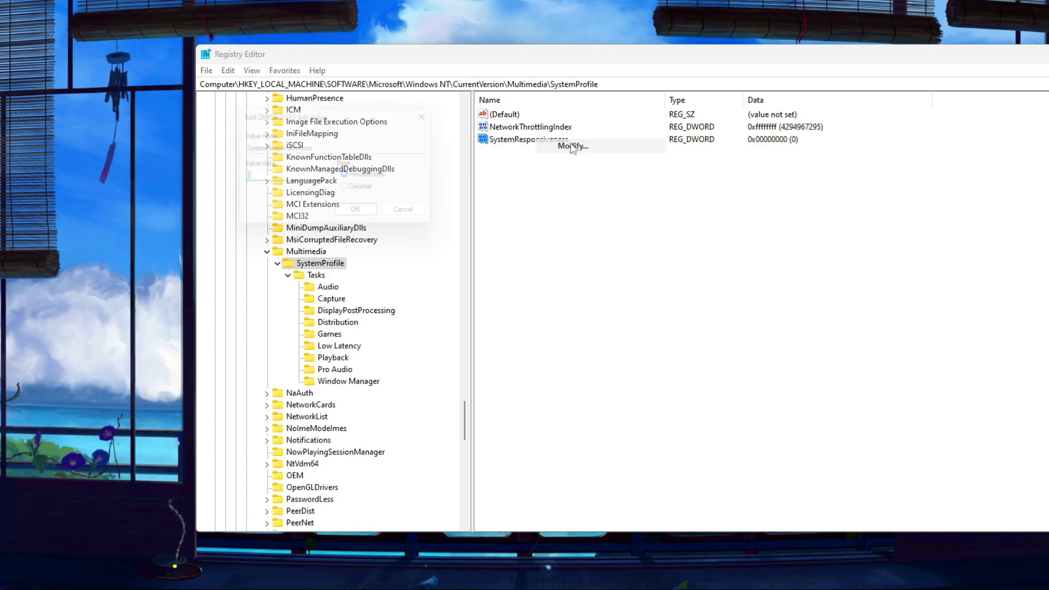
drag(606, 149, 555, 162)
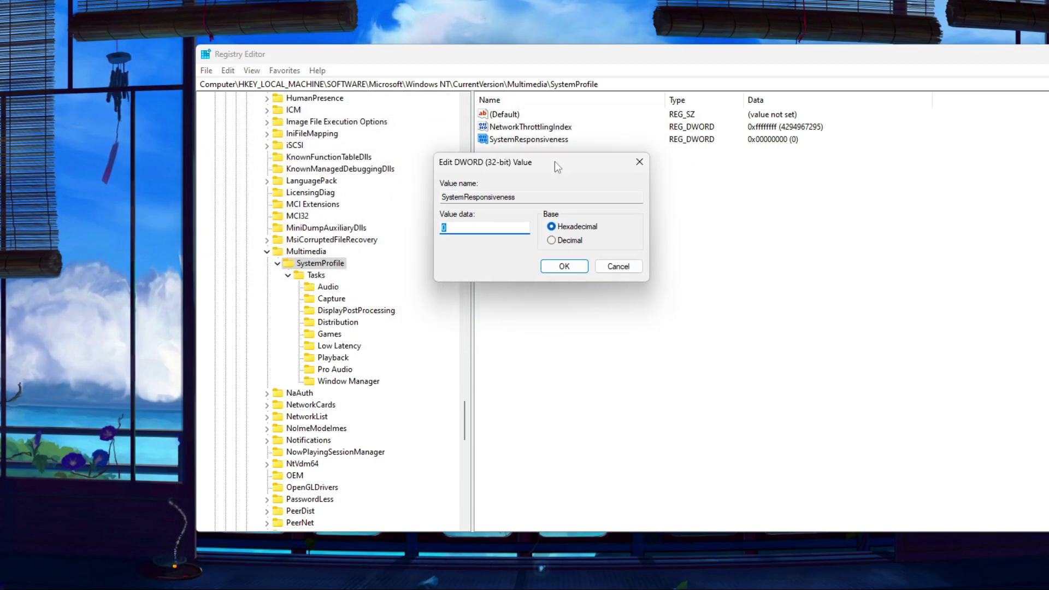
text(0)
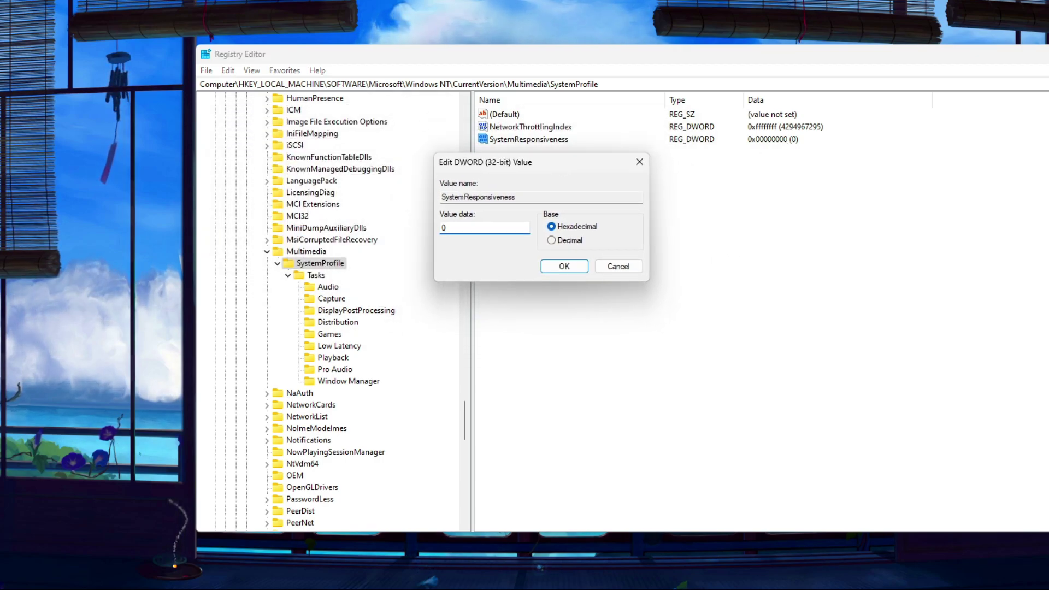
click(564, 267)
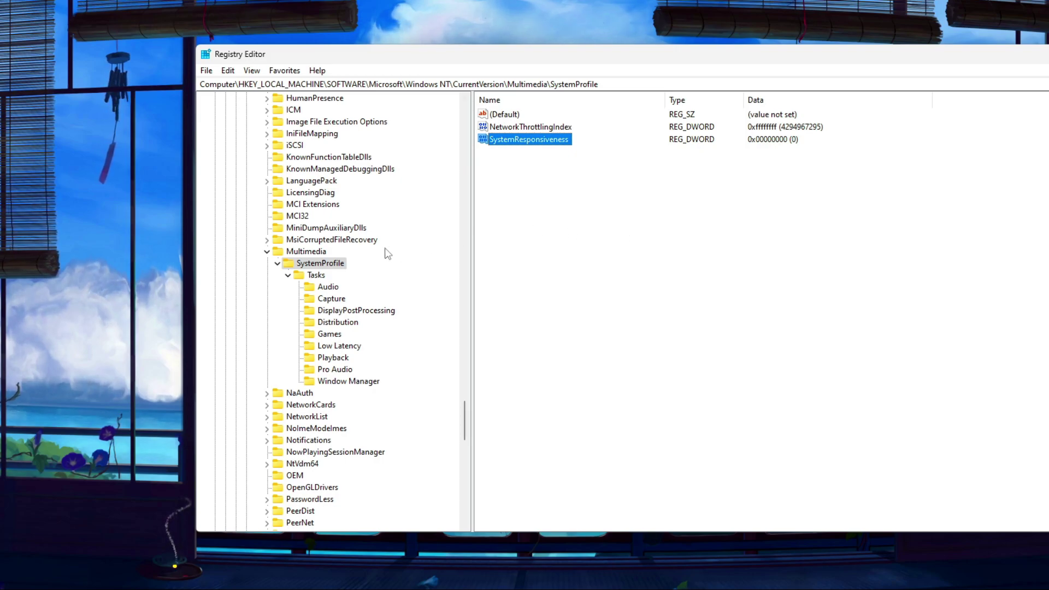
Select the Games key under SystemProfile's Tasks key and check its Affinity, Background Only, BackgroundPriority and Clock Rate values
click(321, 265)
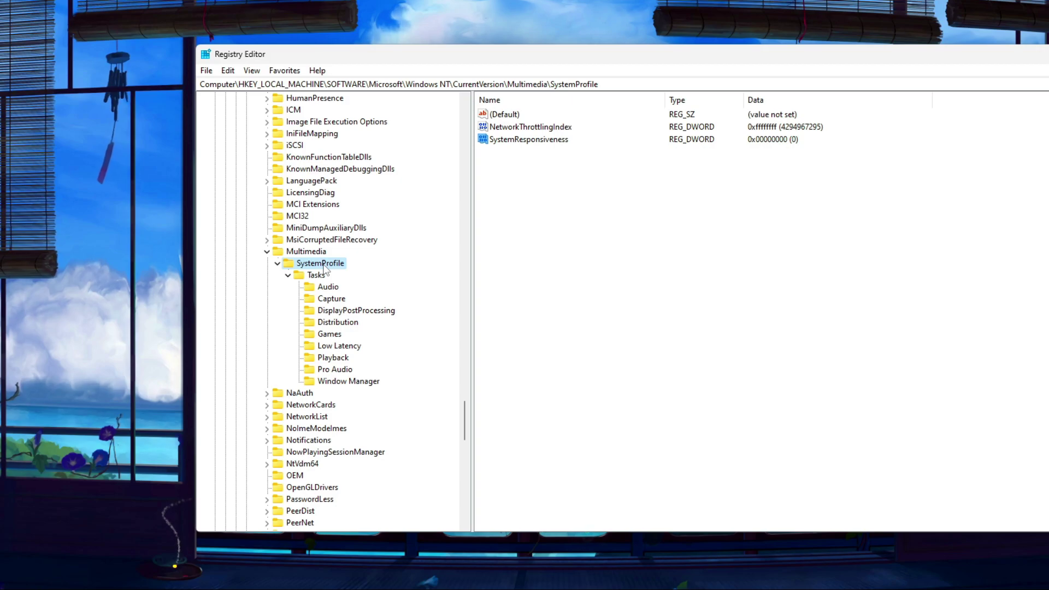
click(312, 277)
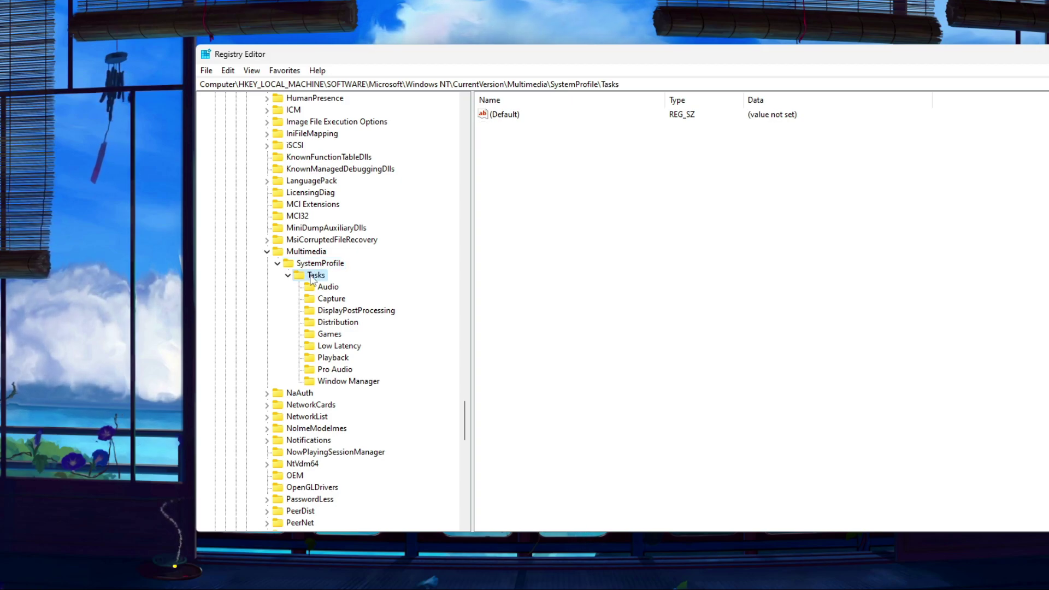
click(289, 277)
click(288, 276)
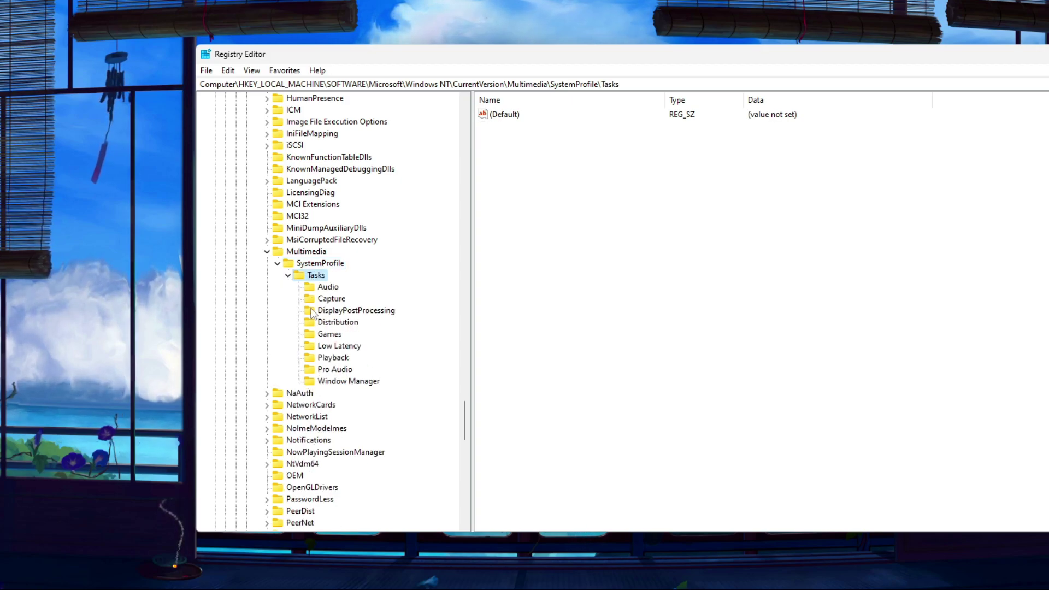
click(328, 336)
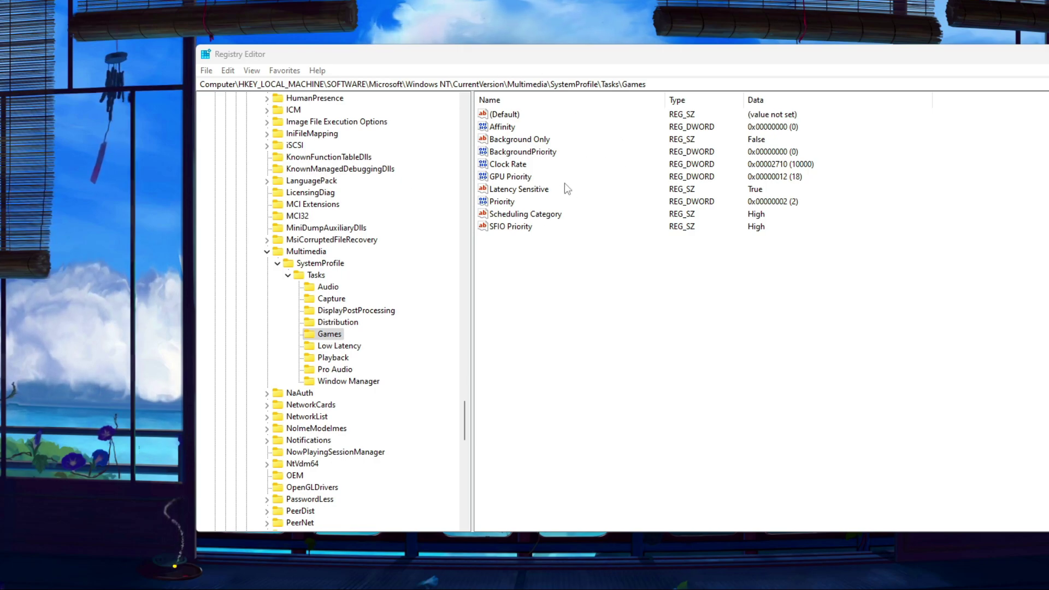
click(505, 129)
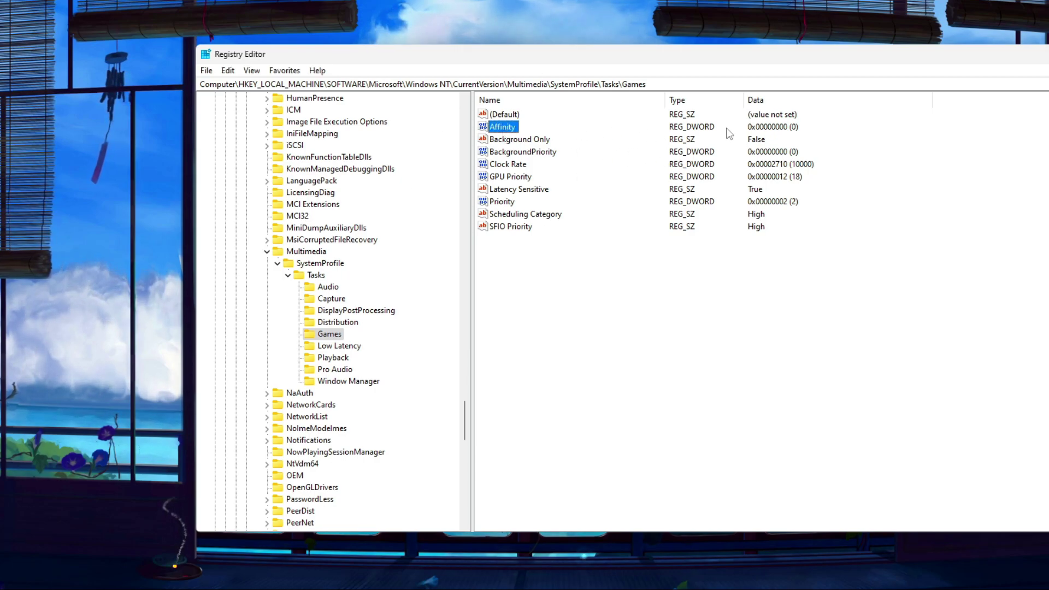
click(537, 140)
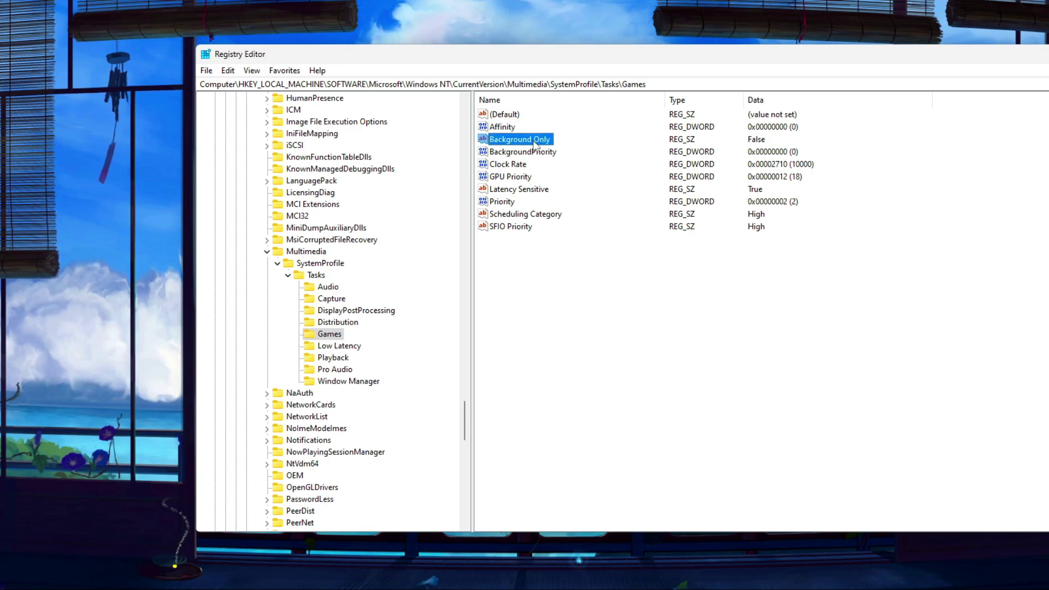
click(536, 153)
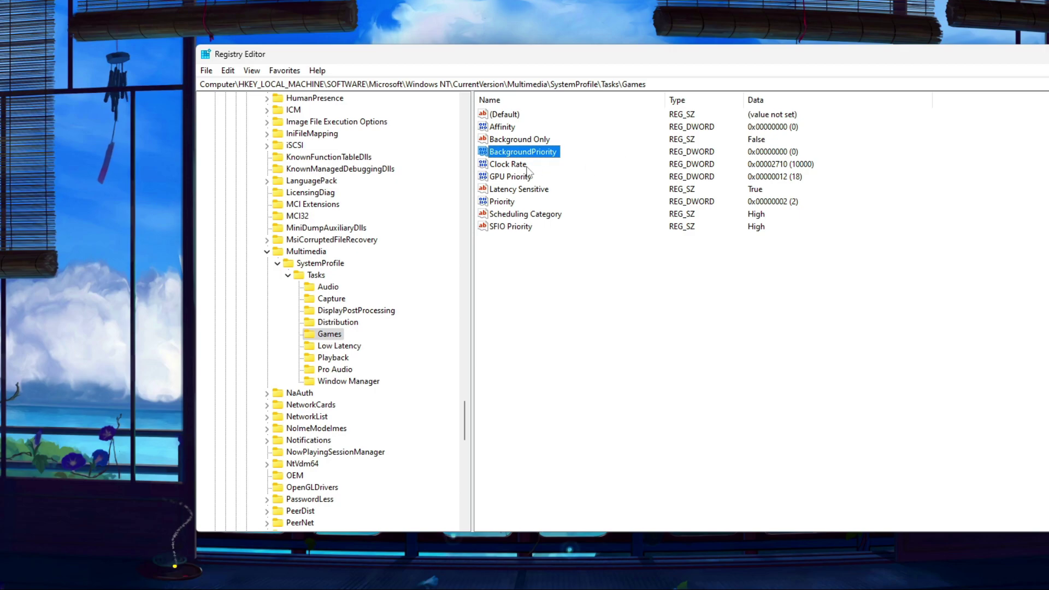
click(518, 165)
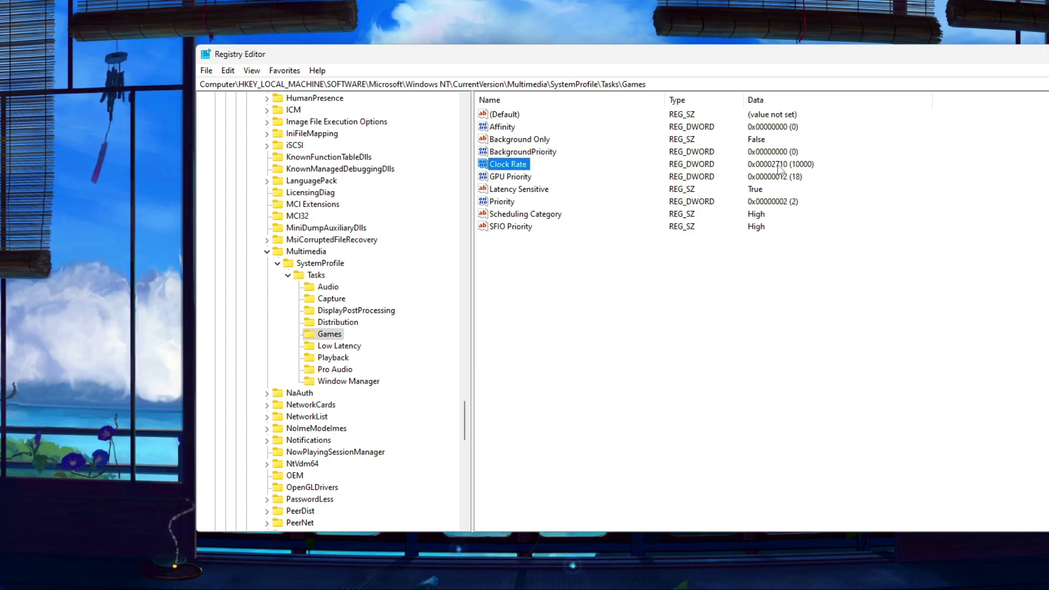
Modify the GPU Priority value in the Games key, setting its value data to 12 hexadecimal
click(524, 179)
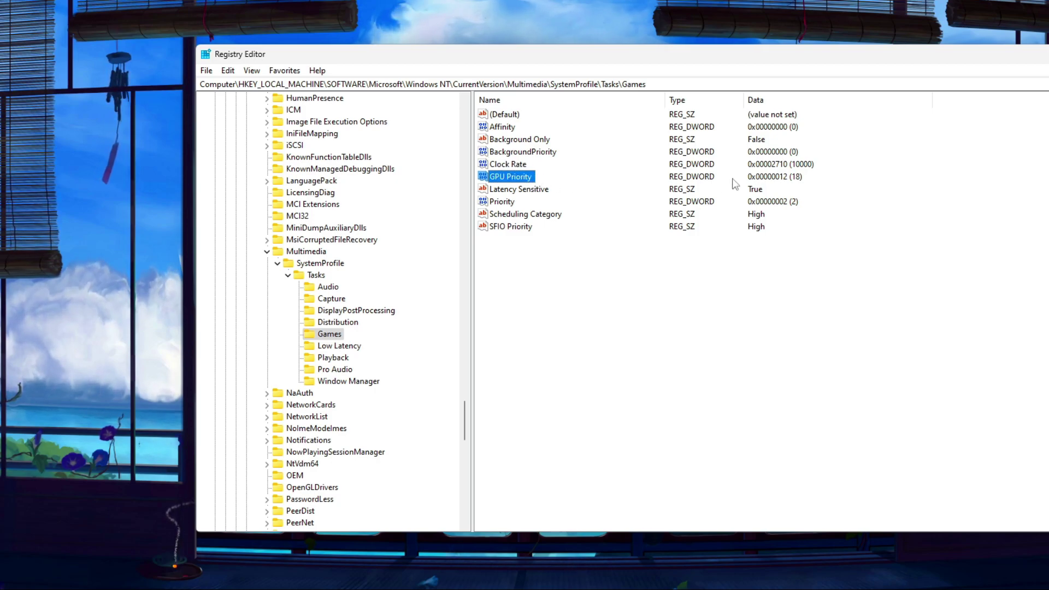
right_click(530, 182)
click(571, 186)
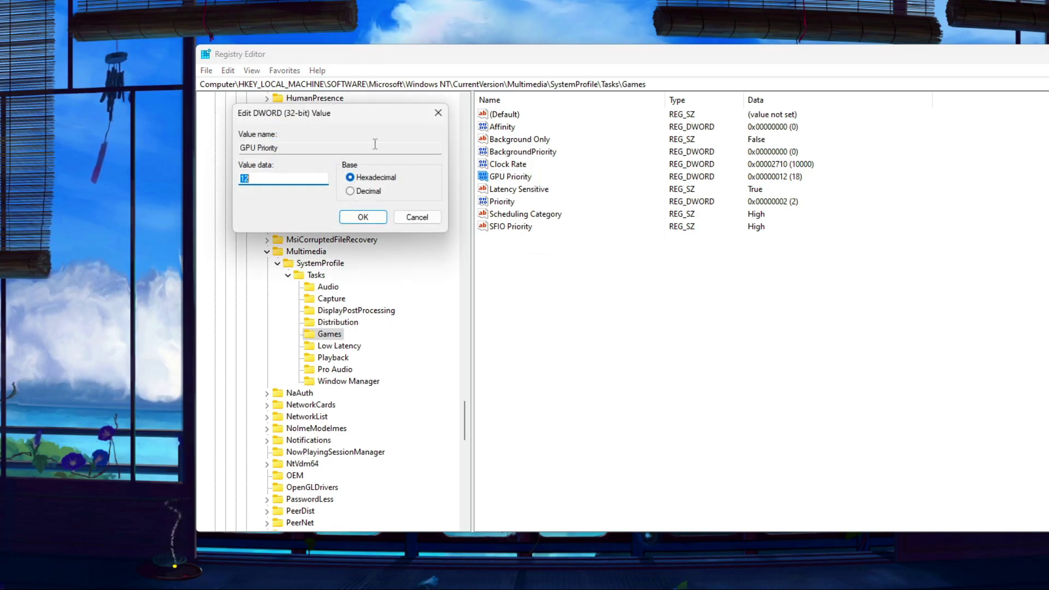
drag(329, 114, 440, 186)
drag(489, 219, 434, 221)
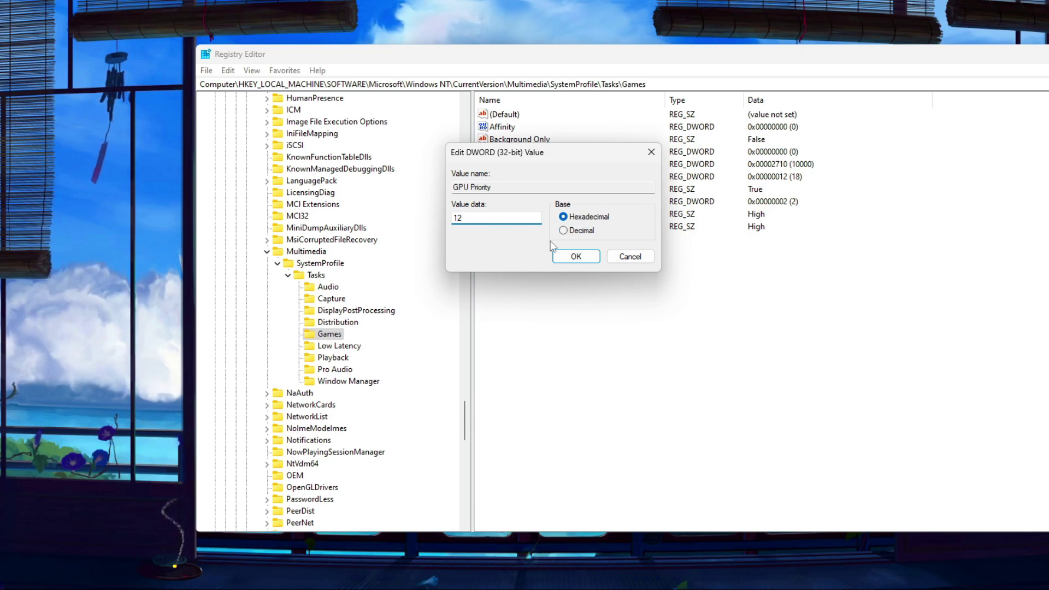
click(576, 256)
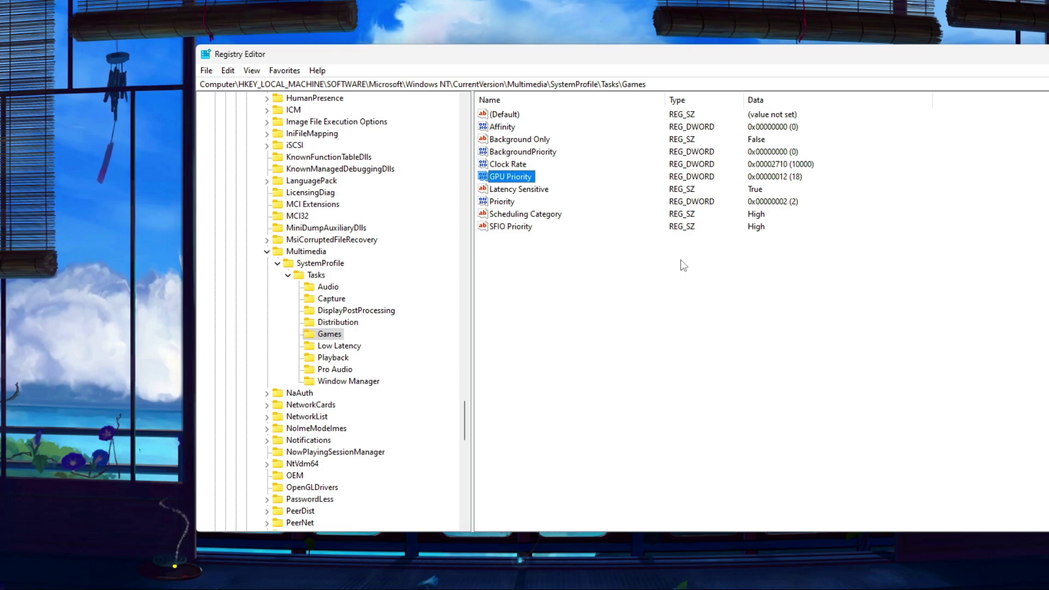
Try to add a string value named Latency Sensitive to the Games key
click(526, 193)
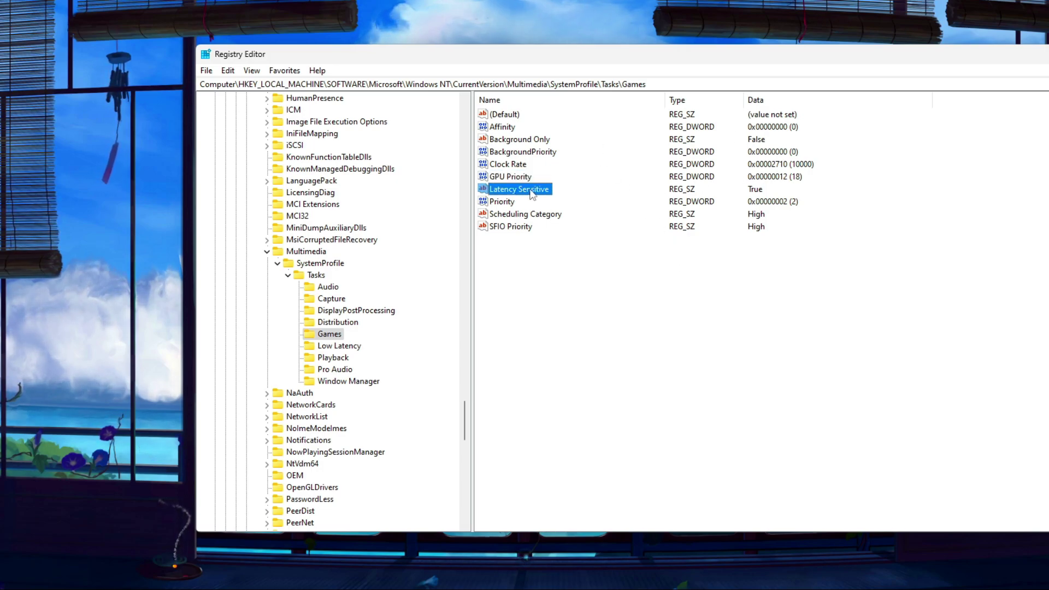
right_click(519, 282)
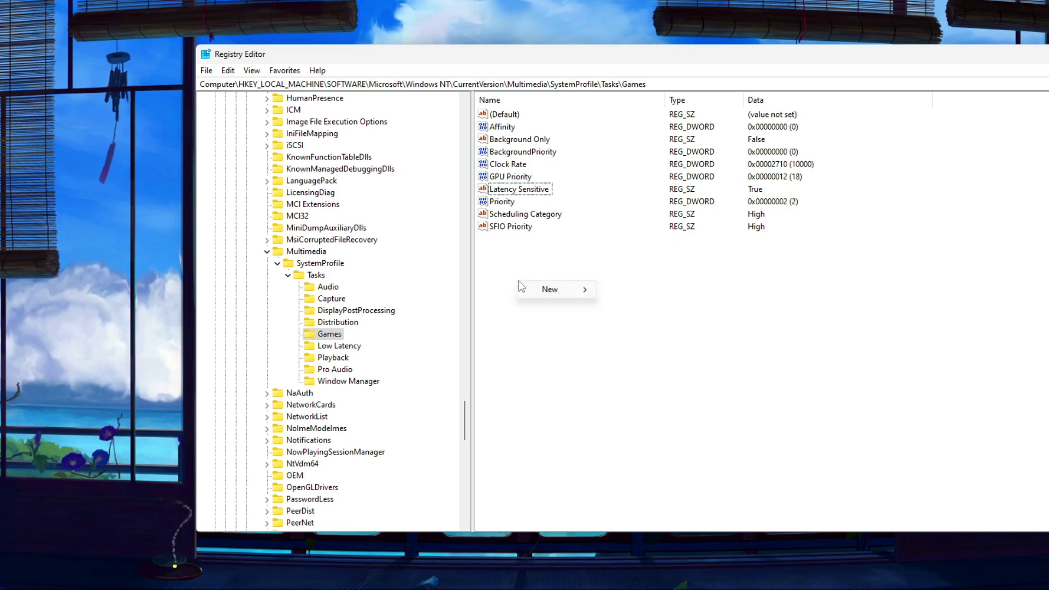
mouse_move(552, 291)
click(657, 314)
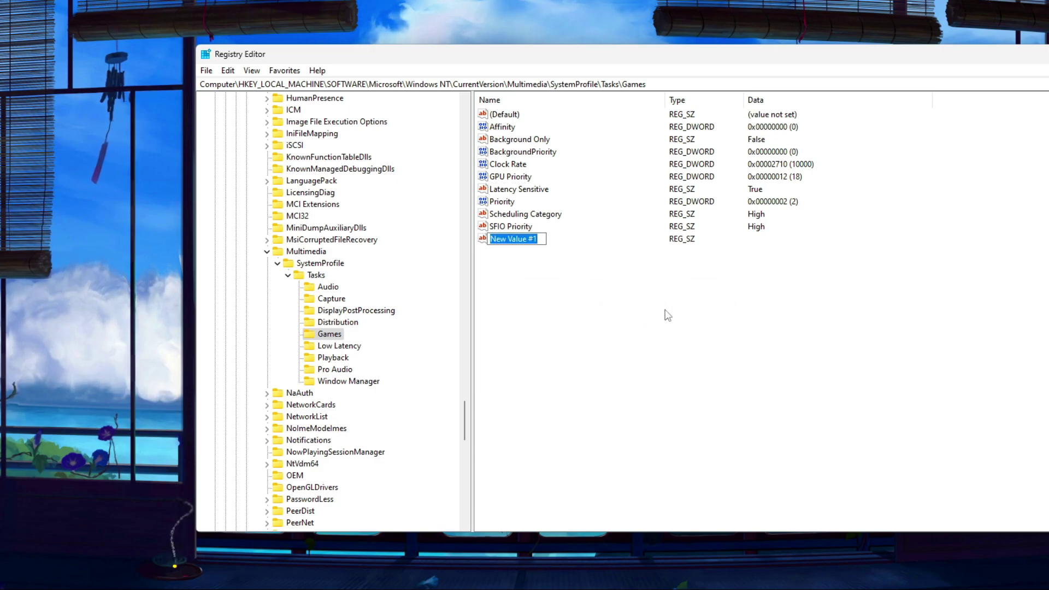
text(Laten)
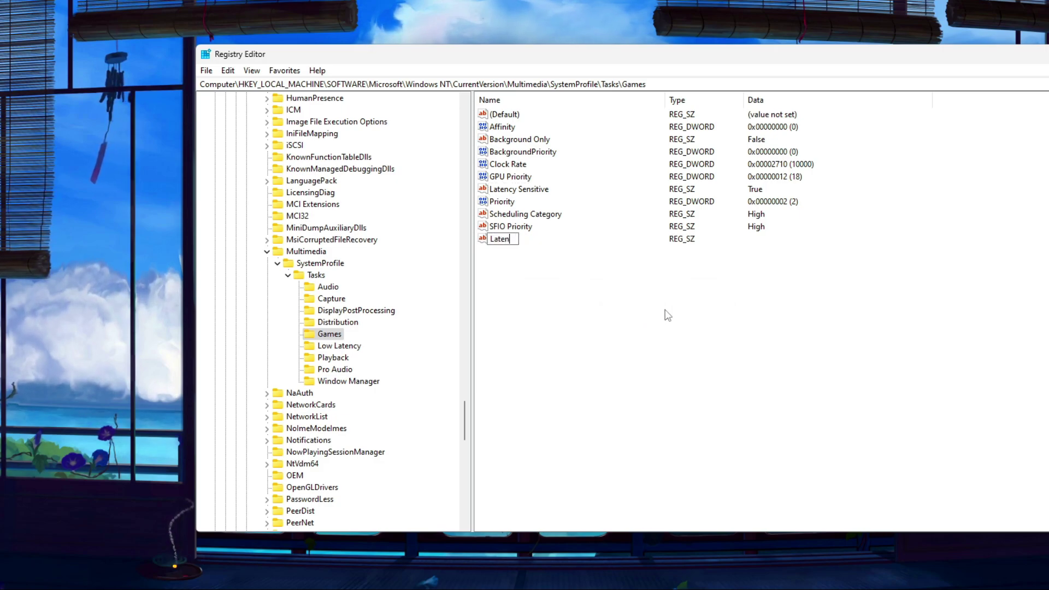
text(cy )
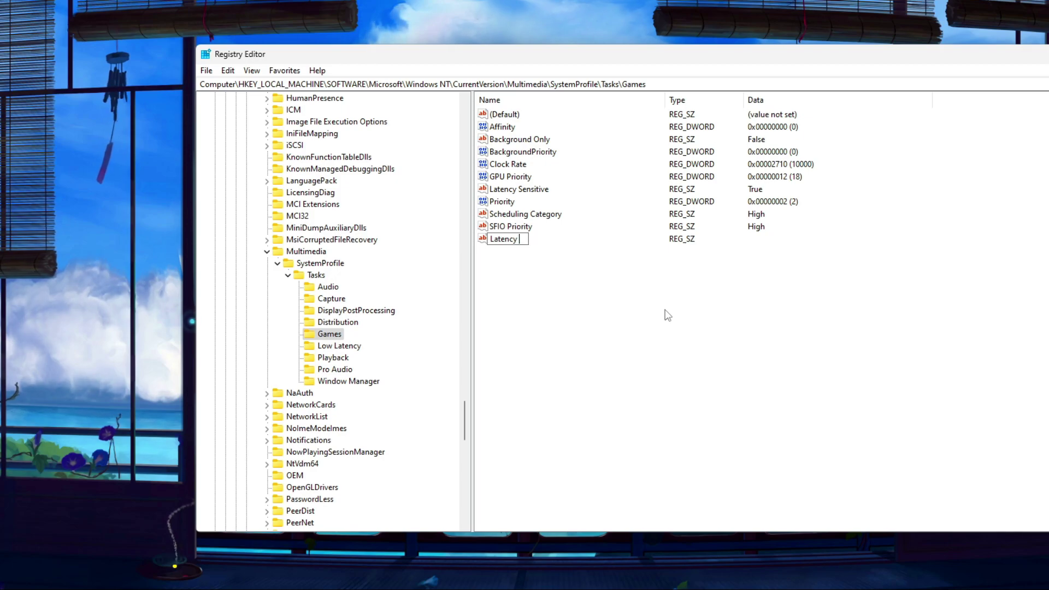
text(Sensitive)
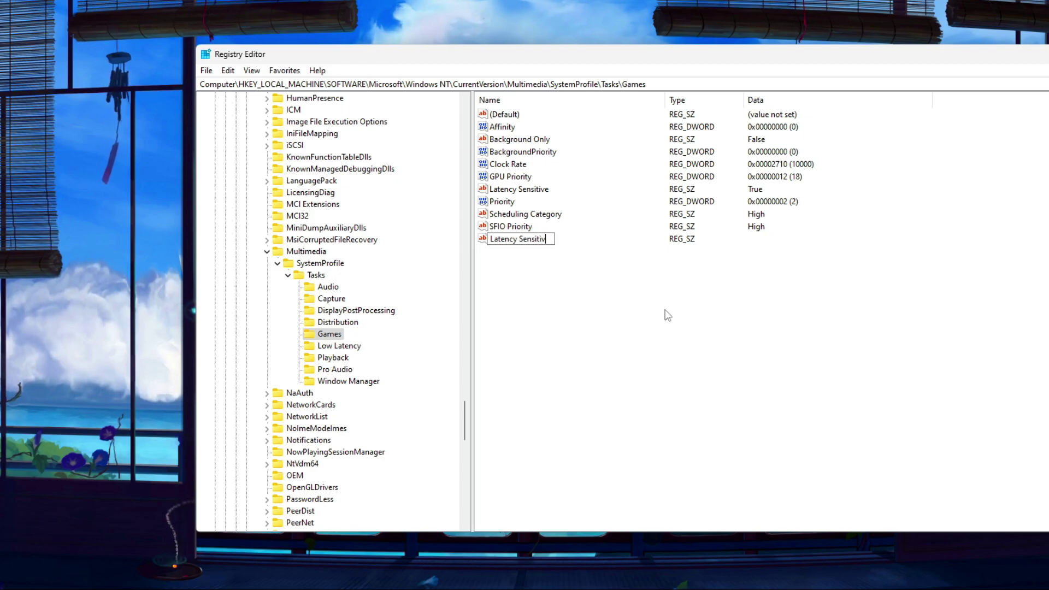
key(Return)
click(665, 283)
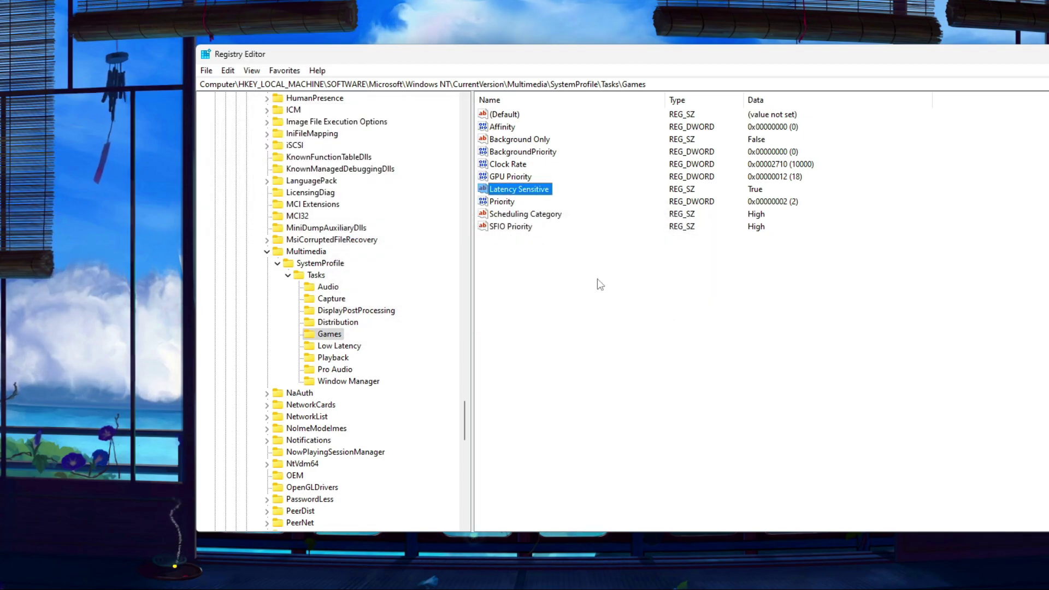
Modify the Latency Sensitive value in the Games key, setting its value data to True
right_click(520, 191)
click(557, 197)
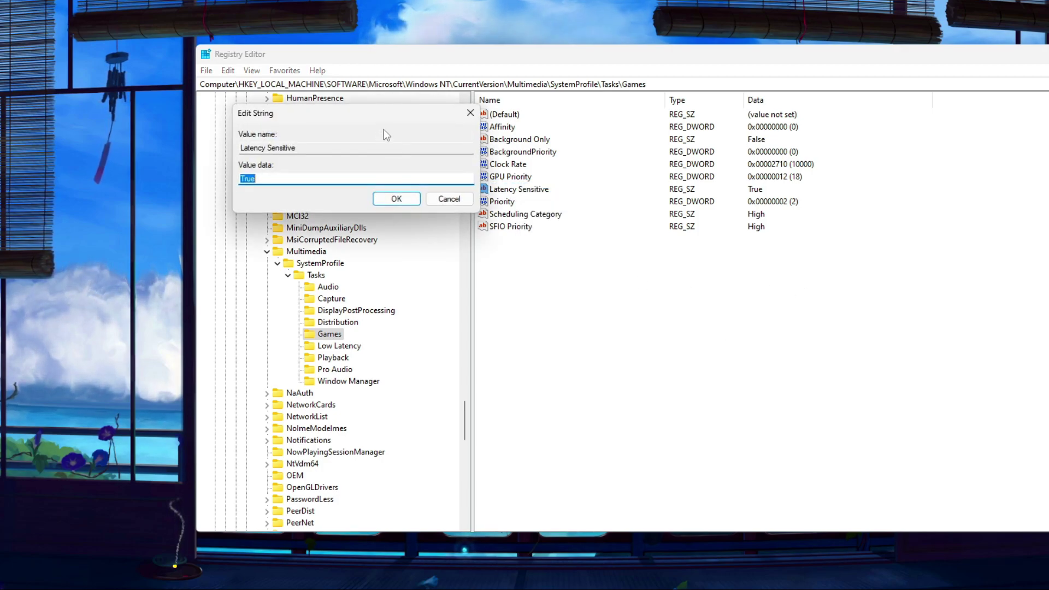
drag(386, 117, 582, 172)
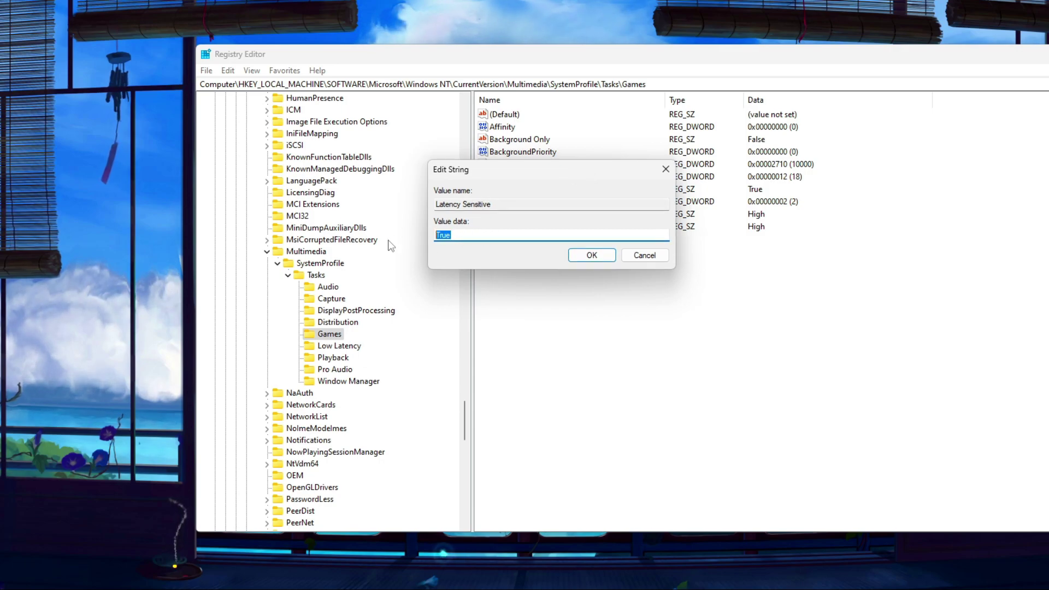
text(True)
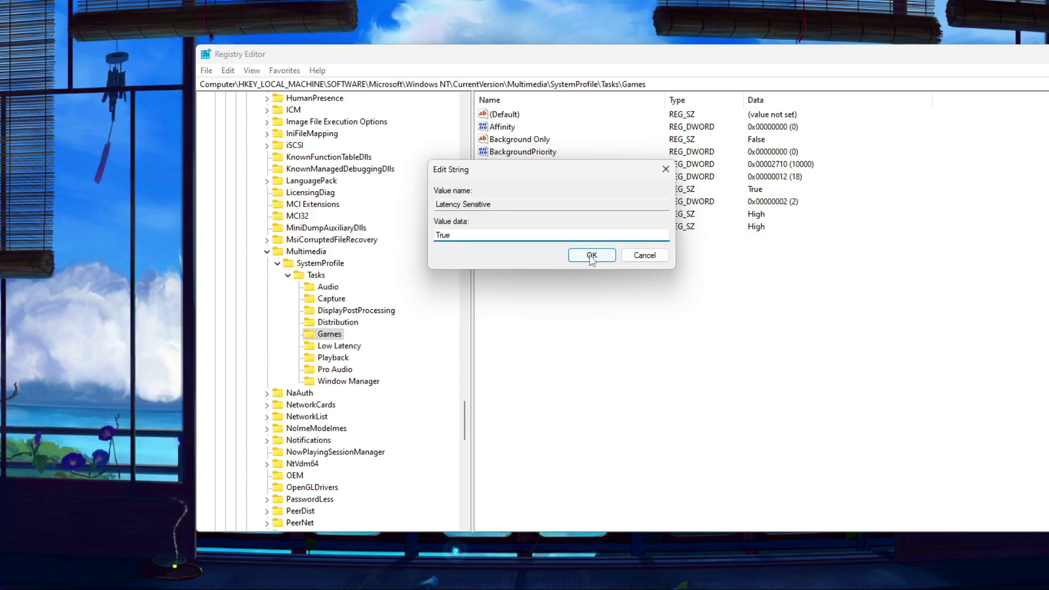
click(592, 257)
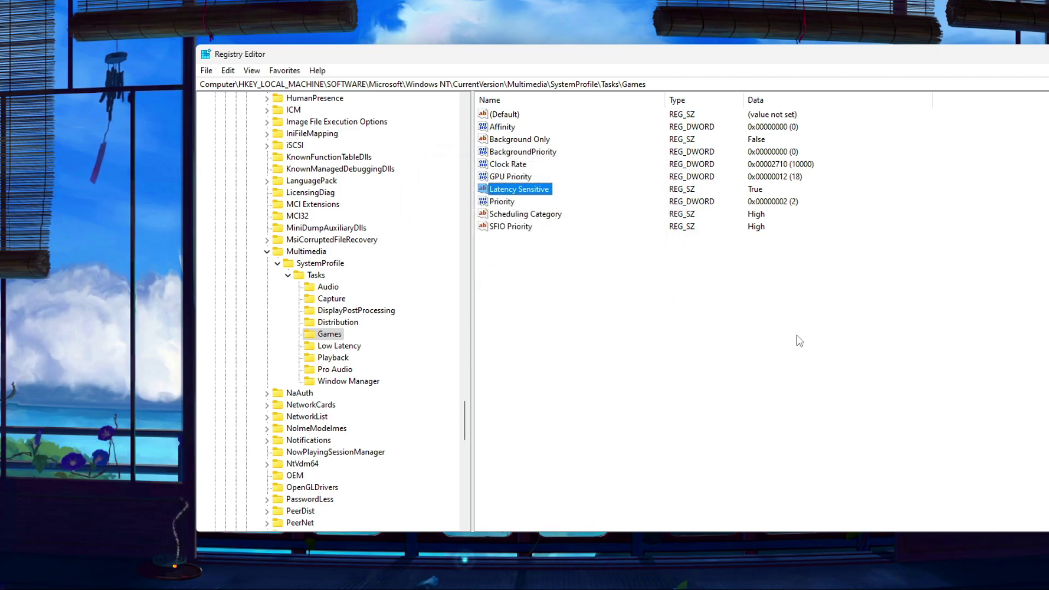
Check the Games key's Priority value and modify its Scheduling Category value, keeping the value data High
click(508, 205)
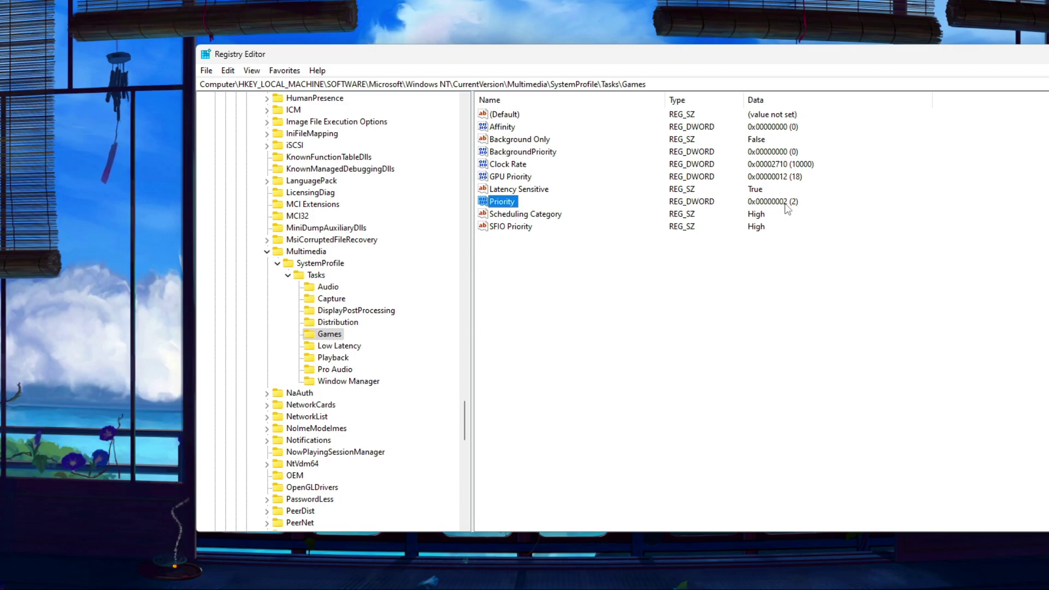
click(511, 216)
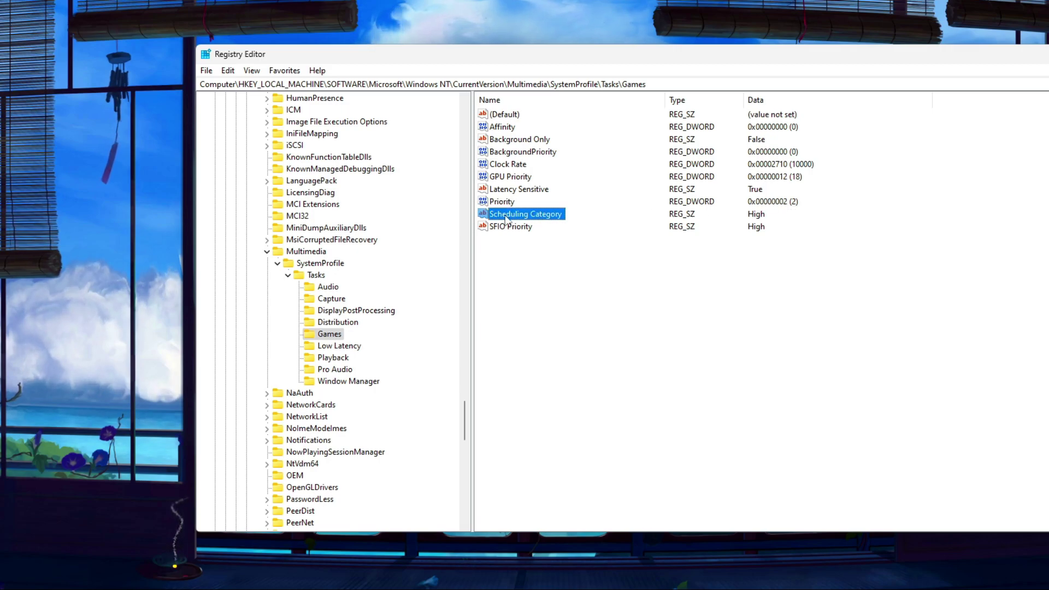
click(512, 228)
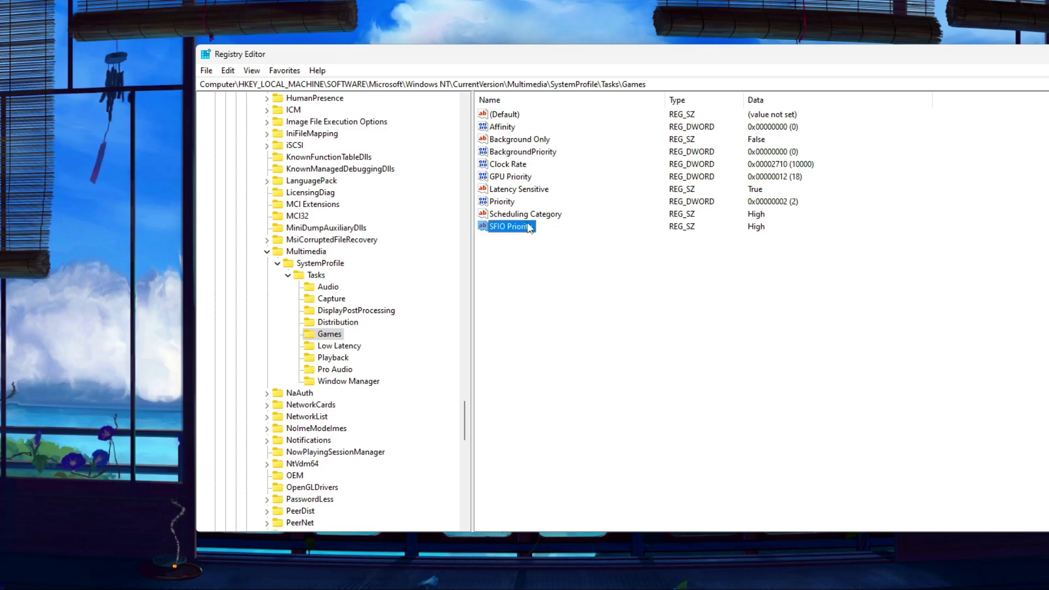
right_click(528, 215)
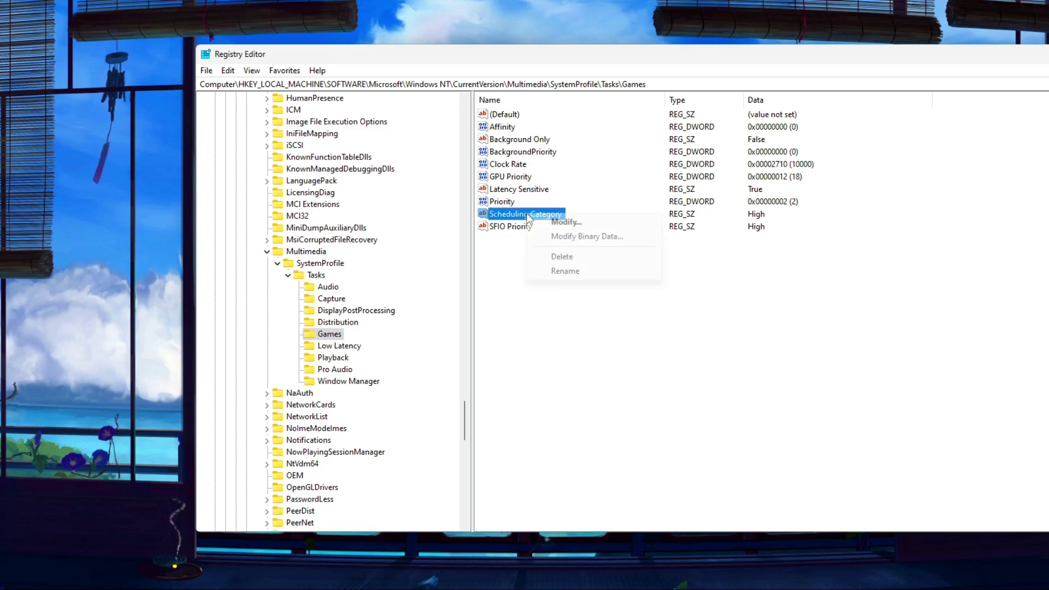
click(549, 222)
drag(359, 120, 570, 213)
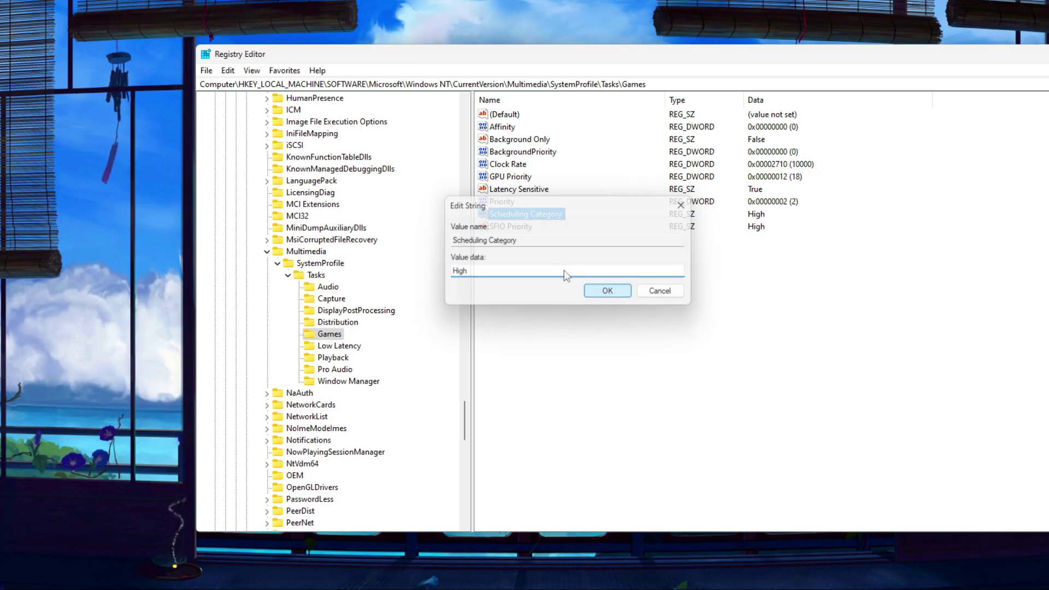
click(608, 292)
Modify the SFIO Priority value in the Games key, setting its value data to High
right_click(525, 226)
click(547, 235)
text(High)
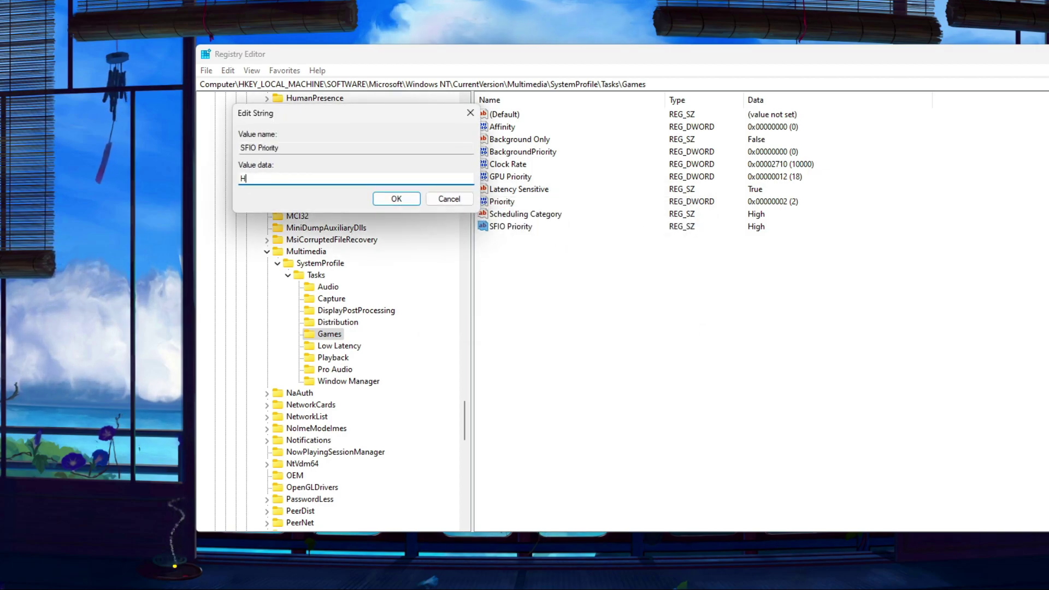
click(400, 204)
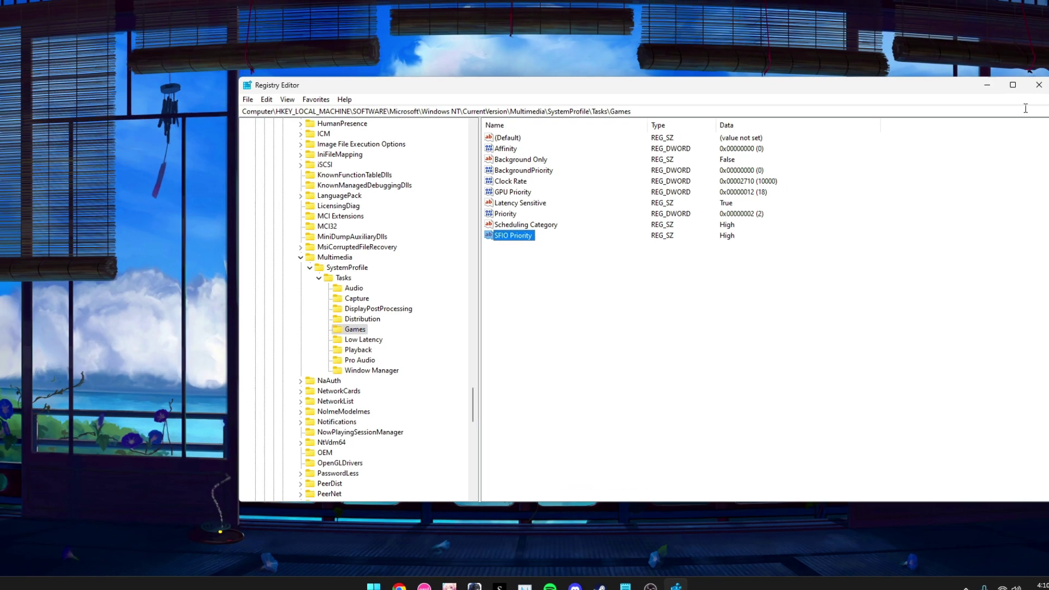
Close the Registry Editor and restart the PC from the power options
click(1038, 85)
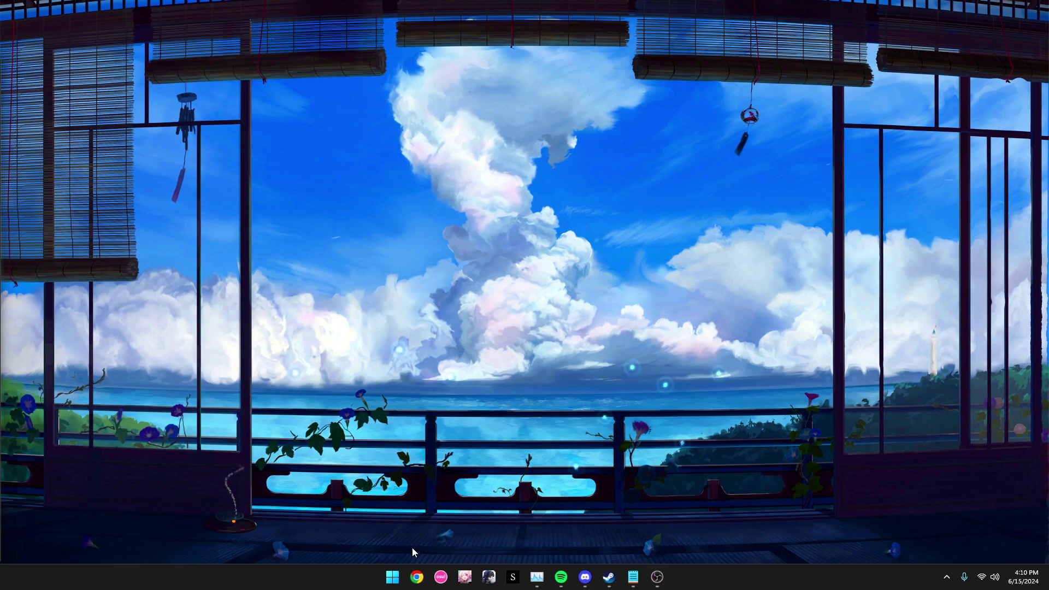
click(392, 577)
click(659, 545)
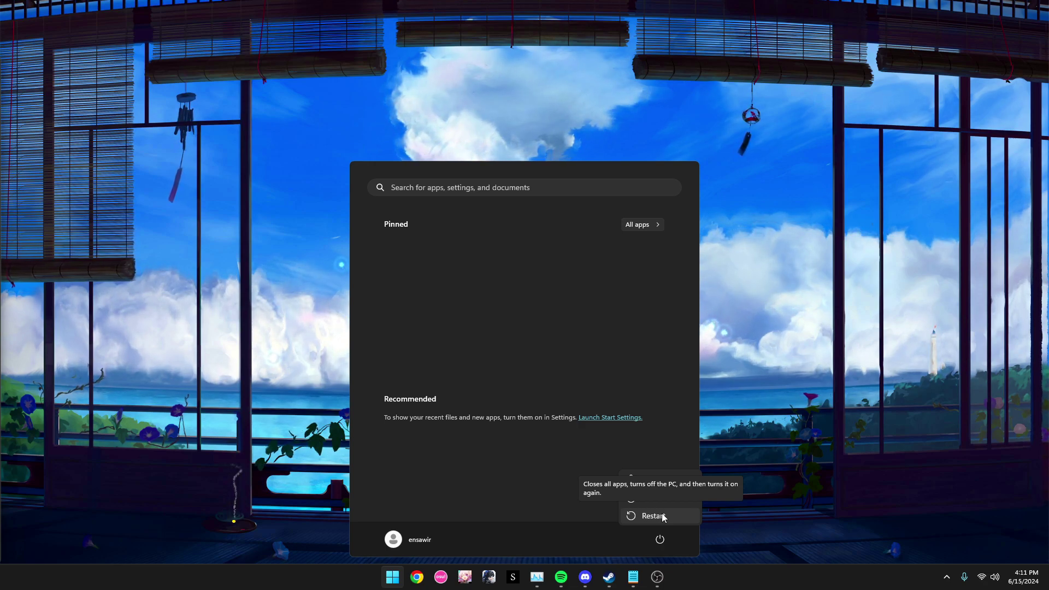
click(663, 516)
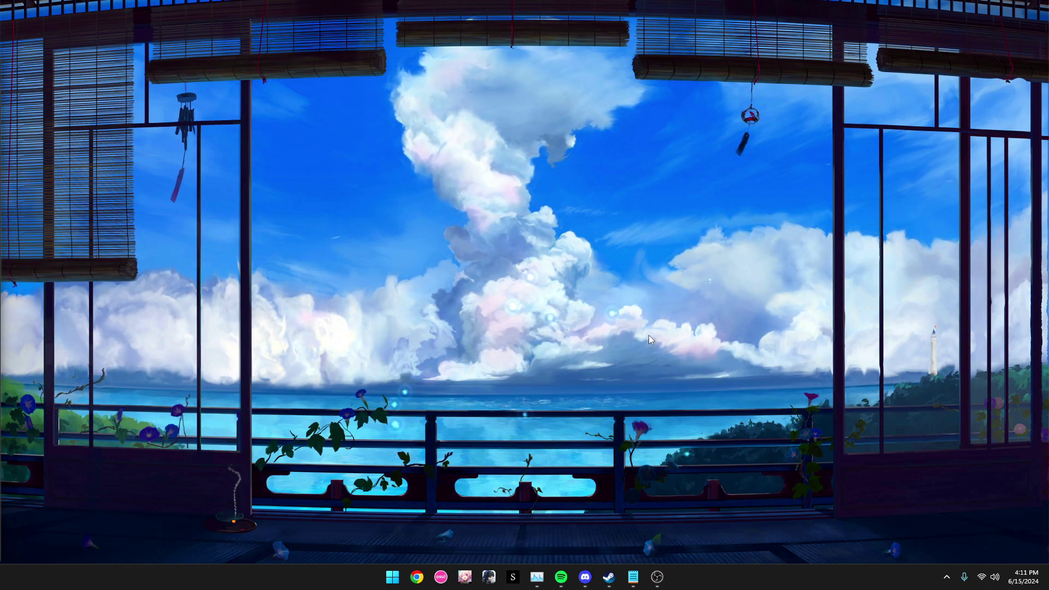